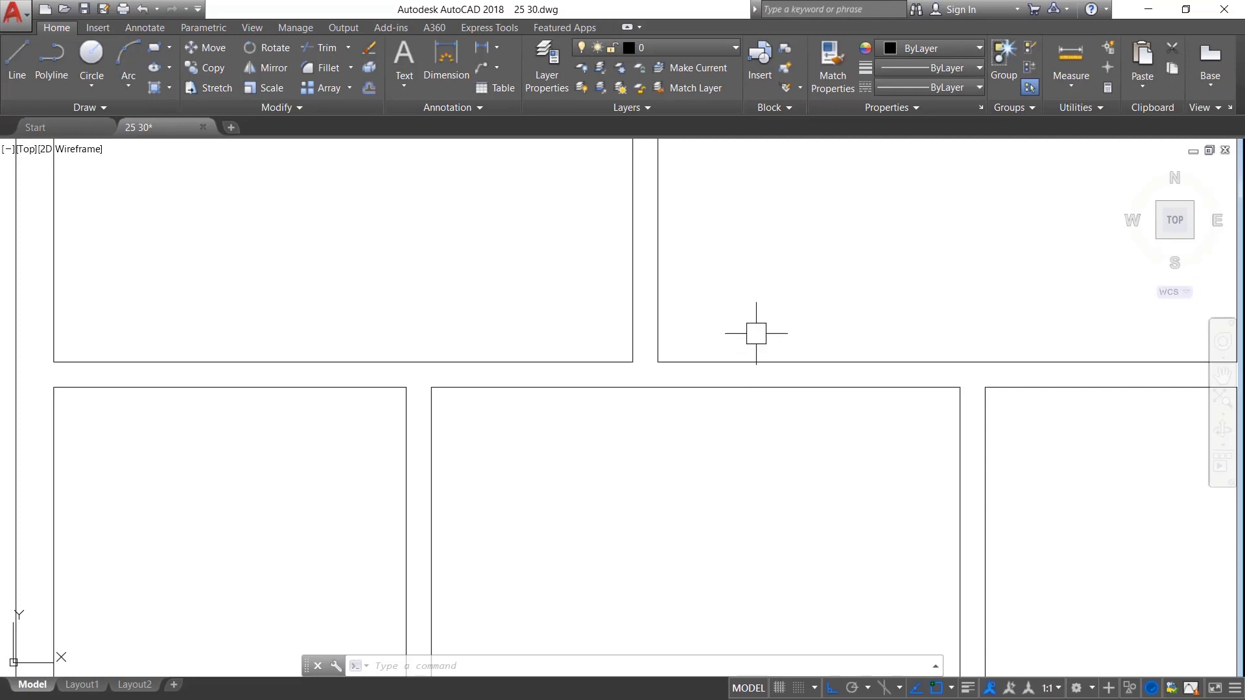
scroll(717, 484, "down", 4)
mouse_move(774, 355)
left_mouse_down()
mouse_move(808, 403)
mouse_move(738, 336)
left_mouse_up()
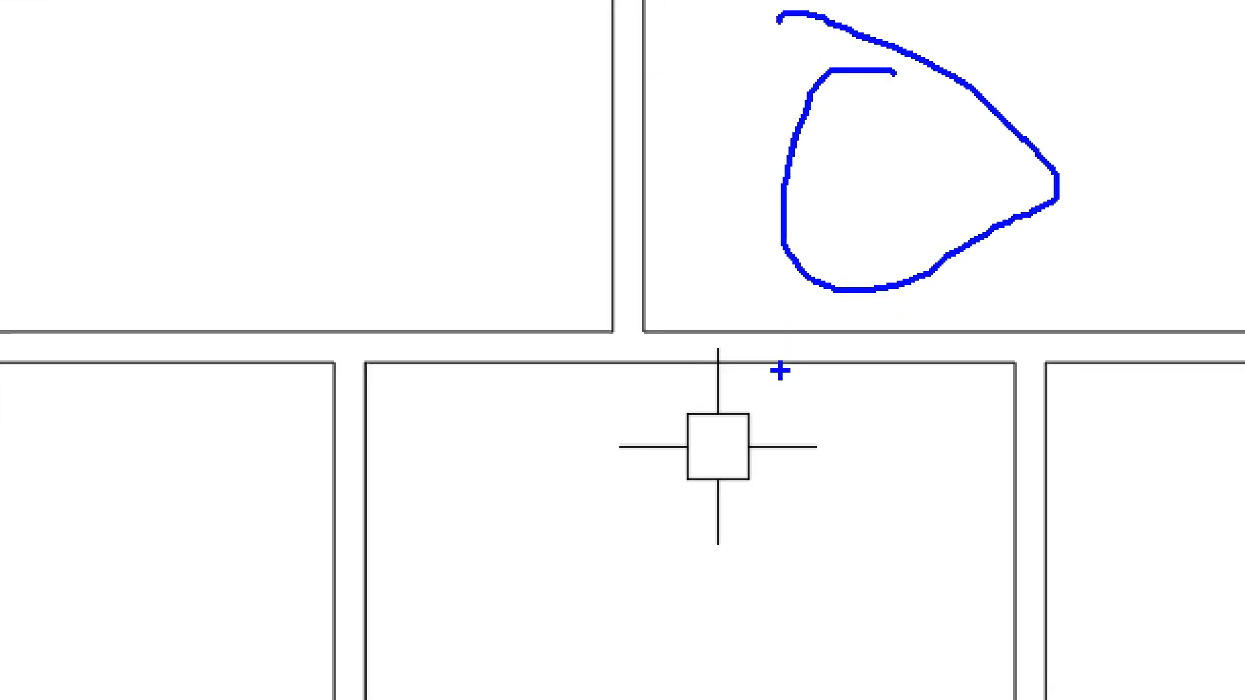
left_click_drag(695, 420, 699, 474)
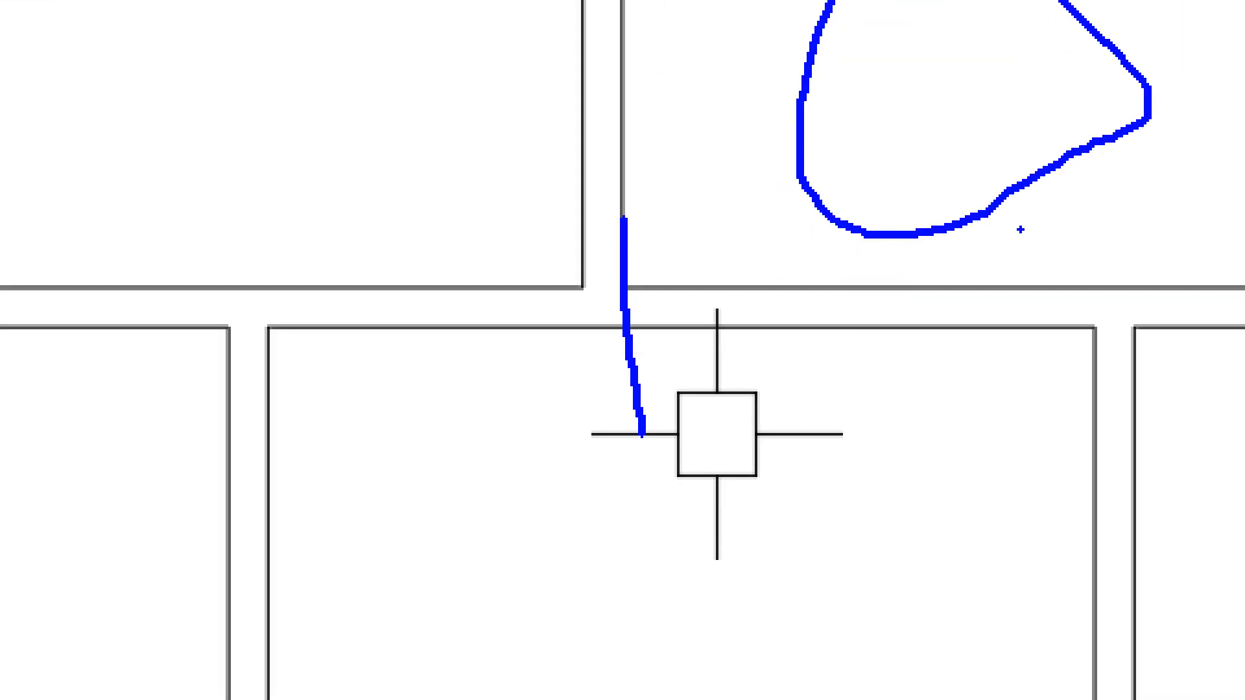
left_click_drag(1088, 273, 1088, 439)
left_click_drag(1072, 316, 627, 320)
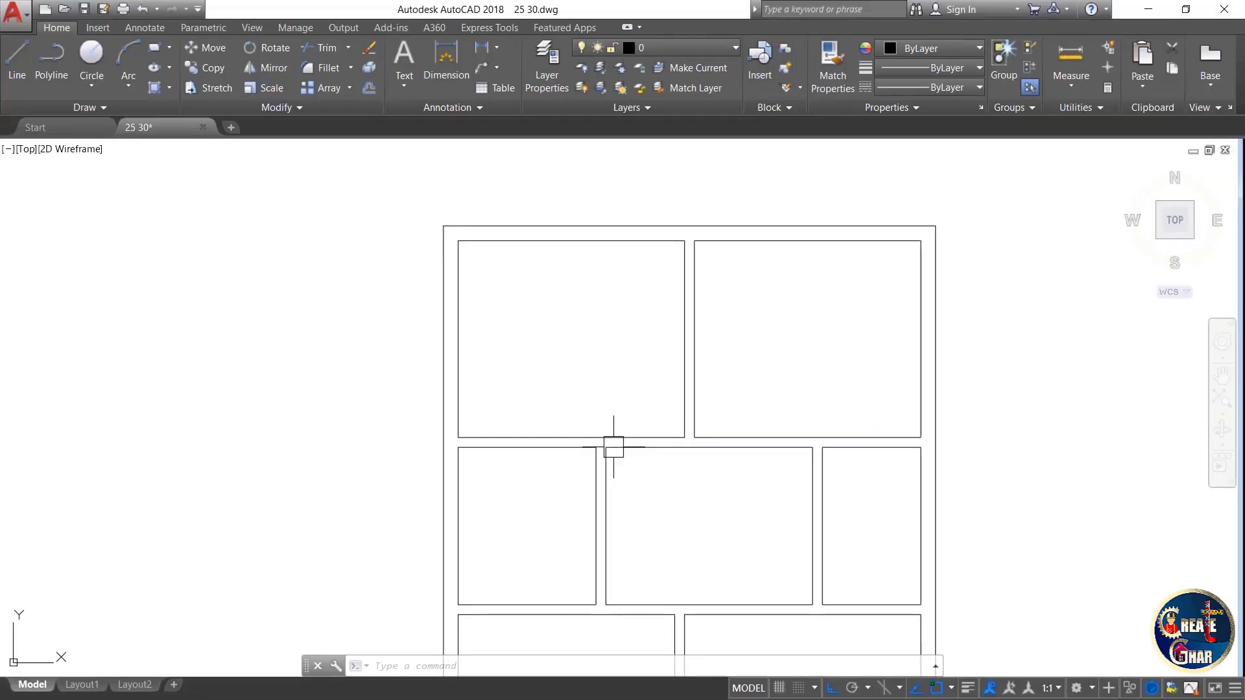
left_click_drag(613, 397, 613, 459)
mouse_move(675, 409)
left_mouse_down()
mouse_move(680, 476)
mouse_move(613, 445)
left_mouse_up()
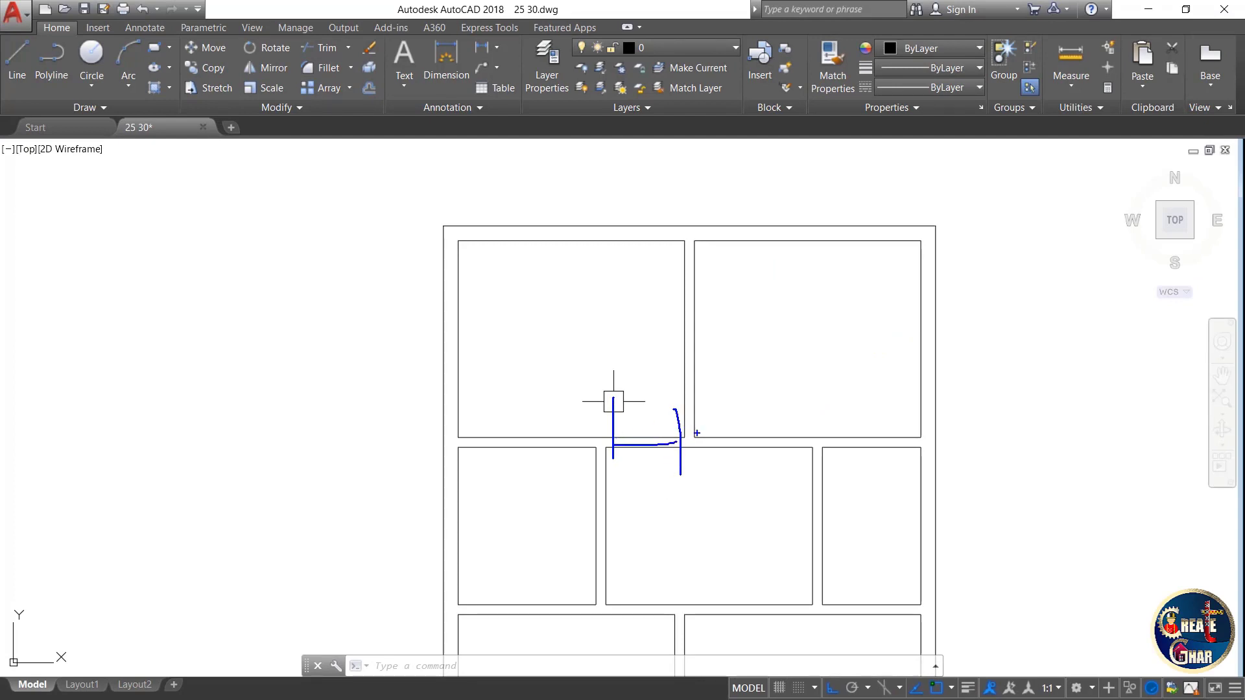
scroll(720, 442, "up", 4)
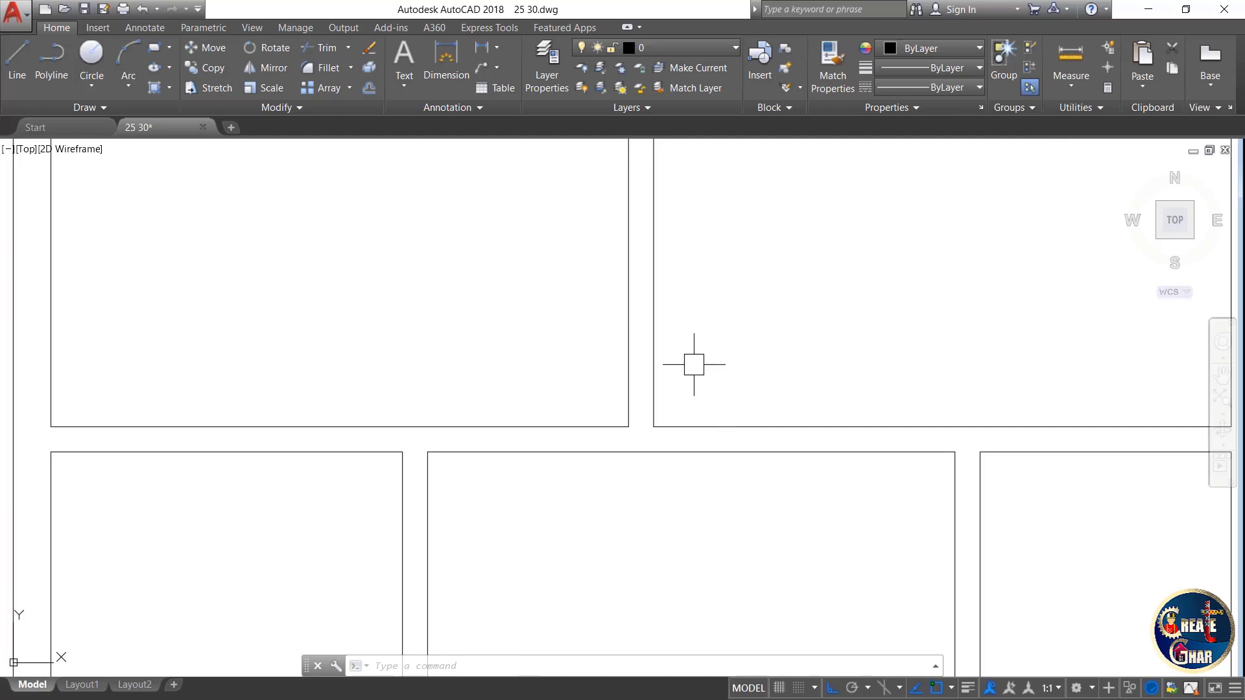
scroll(611, 396, "down", 2)
scroll(654, 383, "up", 2)
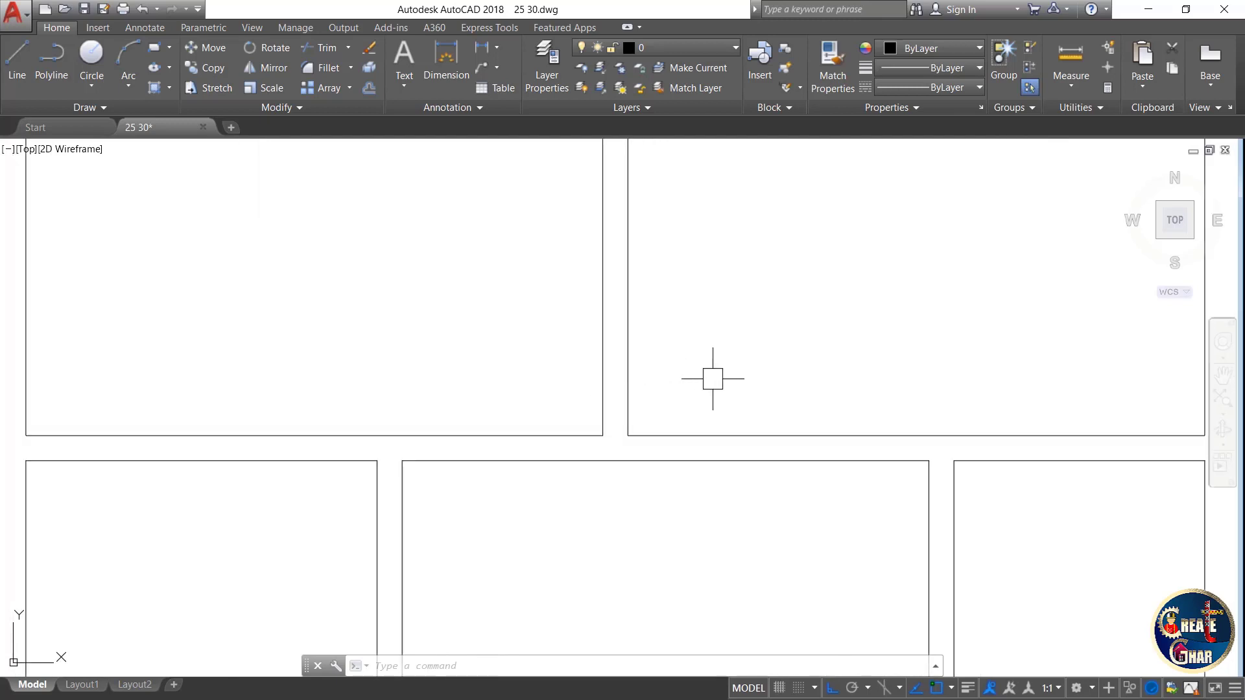
scroll(642, 422, "down", 2)
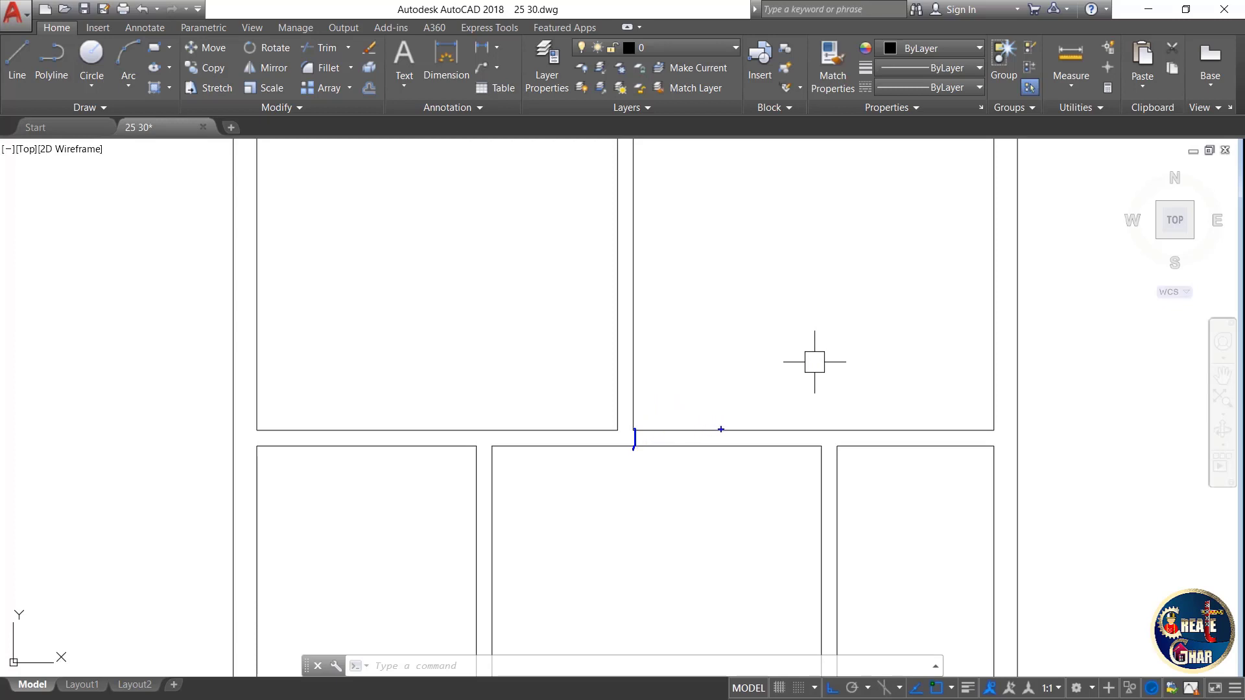
mouse_move(732, 435)
left_mouse_down()
mouse_move(709, 389)
mouse_move(636, 361)
mouse_move(637, 424)
left_mouse_up()
key("Escape")
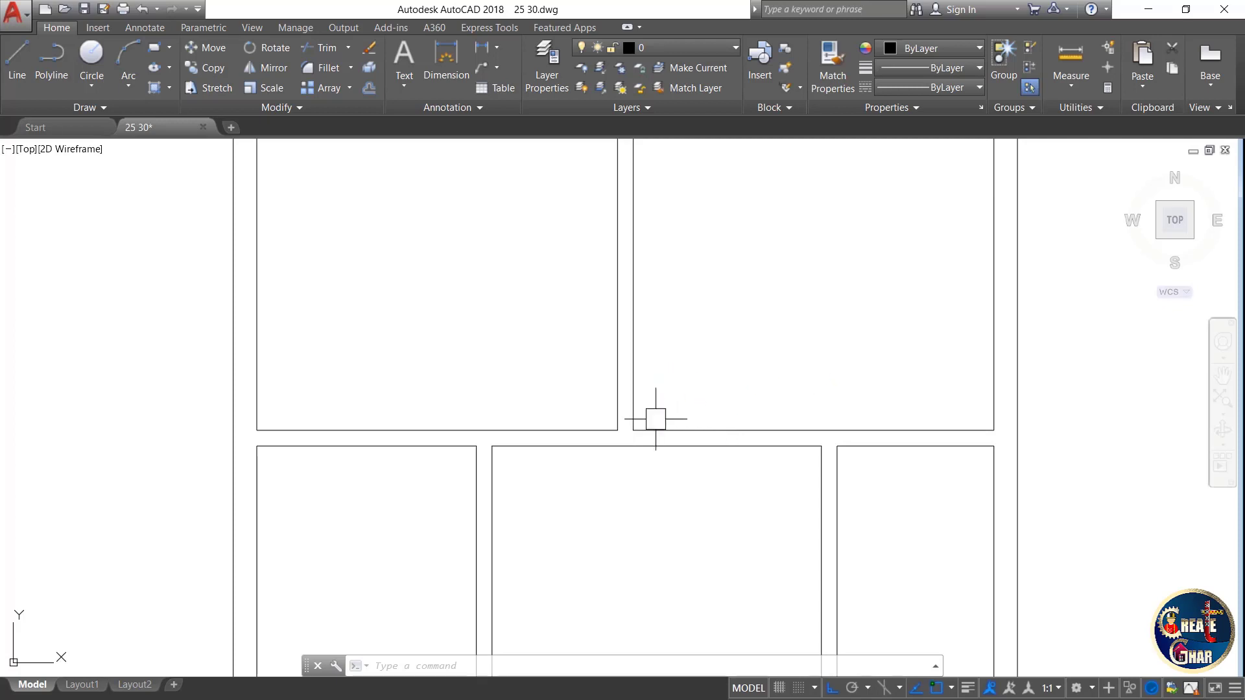
mouse_move(637, 449)
left_mouse_down()
mouse_move(644, 339)
mouse_move(680, 361)
mouse_move(709, 447)
mouse_move(624, 446)
left_mouse_up()
mouse_move(658, 348)
left_mouse_down()
mouse_move(676, 384)
mouse_move(687, 348)
mouse_move(700, 365)
left_mouse_up()
left_click_drag(629, 221, 627, 291)
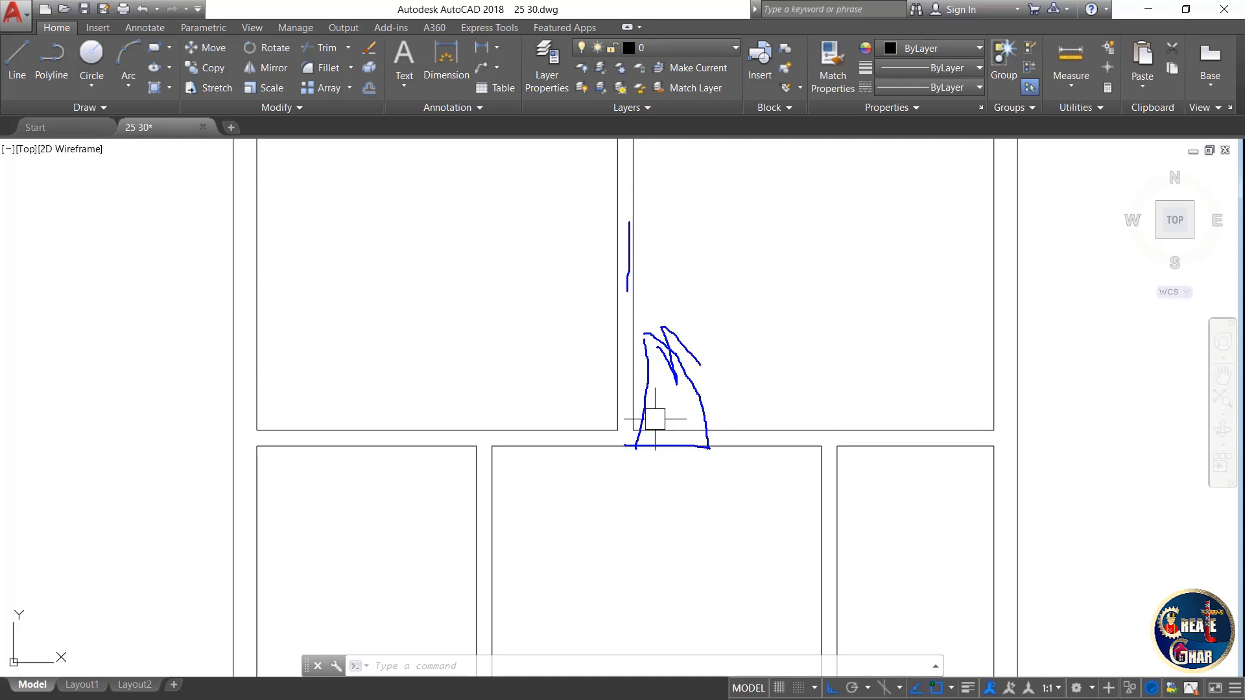
key("Escape")
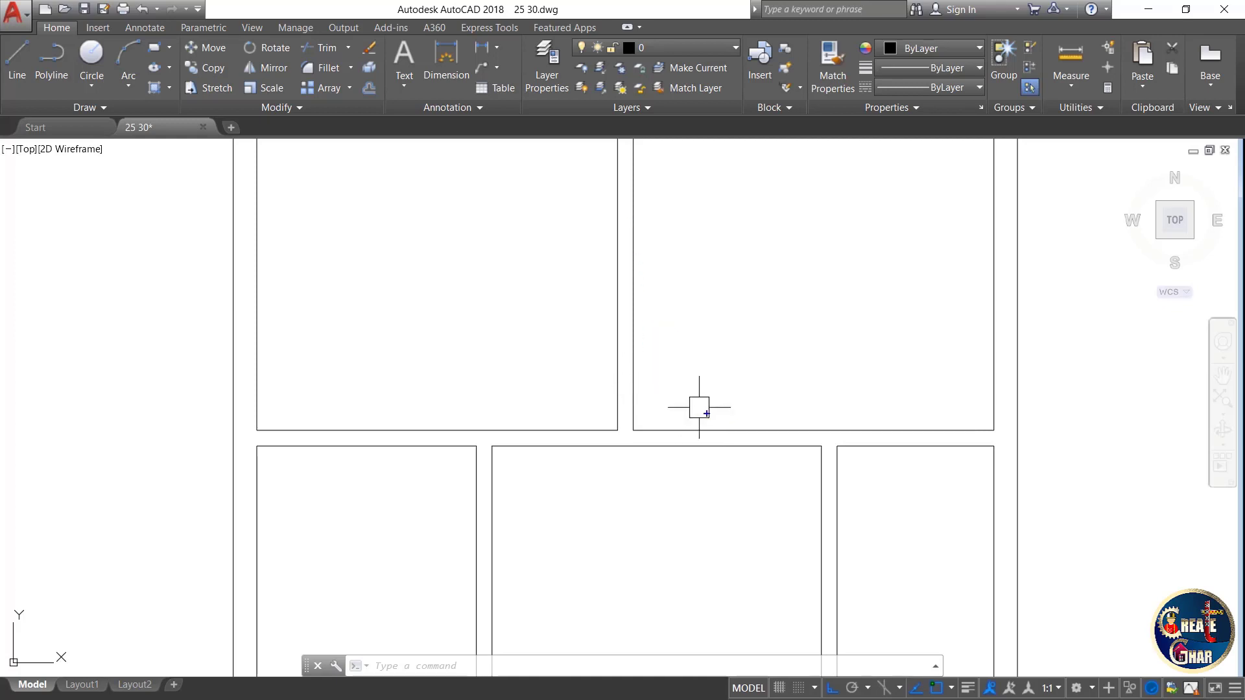
mouse_move(714, 425)
left_mouse_down()
mouse_move(658, 329)
mouse_move(693, 342)
left_mouse_up()
mouse_move(714, 427)
left_mouse_down()
mouse_move(735, 362)
mouse_move(937, 361)
mouse_move(961, 397)
mouse_move(877, 442)
left_mouse_up()
left_click_drag(766, 370, 966, 432)
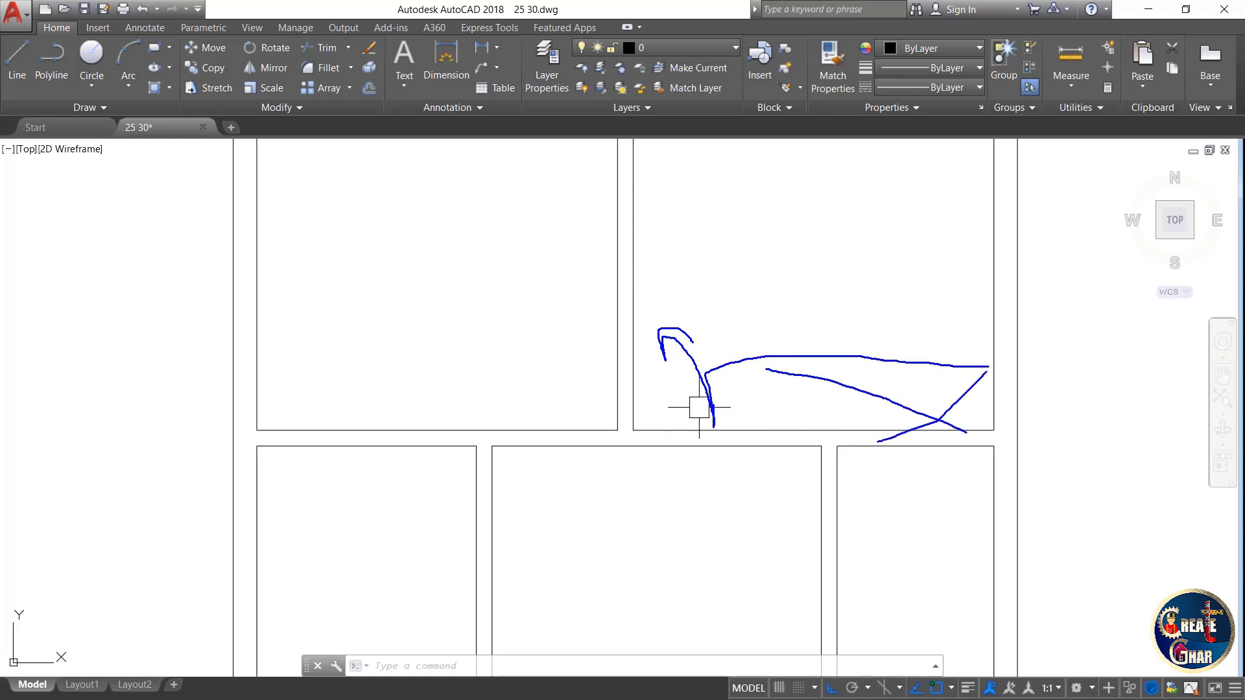
key("Escape")
key("ctrl+2")
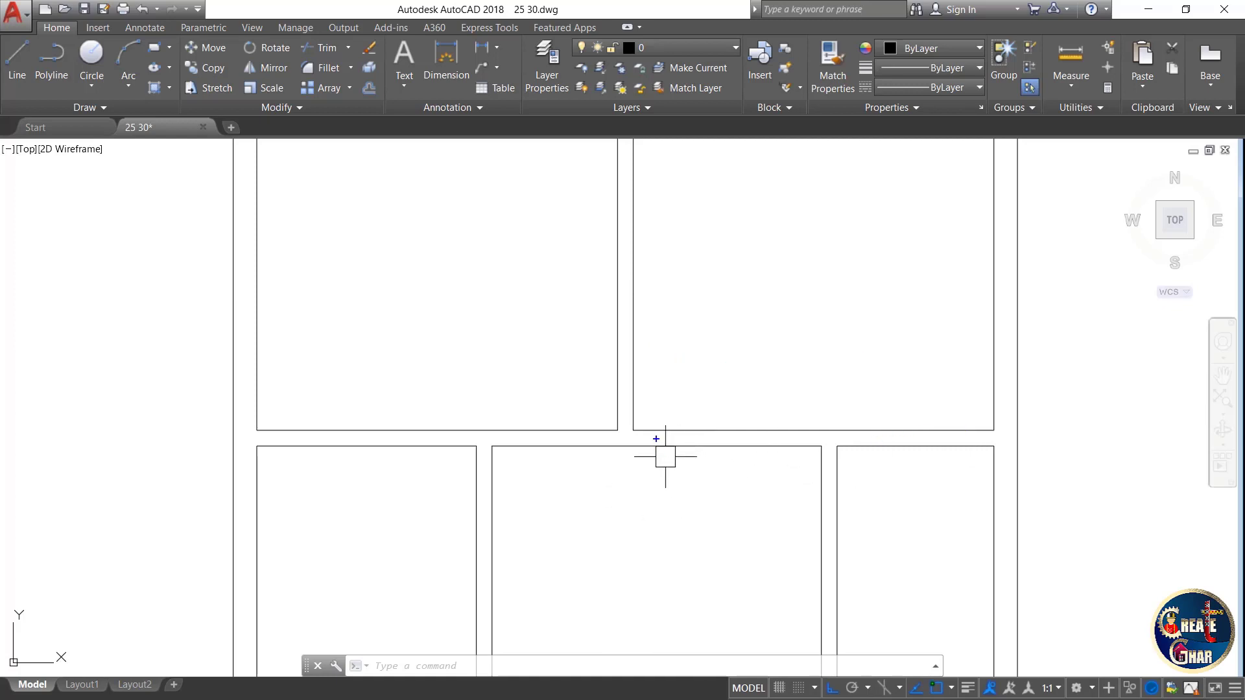
mouse_move(656, 402)
left_mouse_down()
mouse_move(615, 406)
mouse_move(671, 395)
left_mouse_up()
key("Escape")
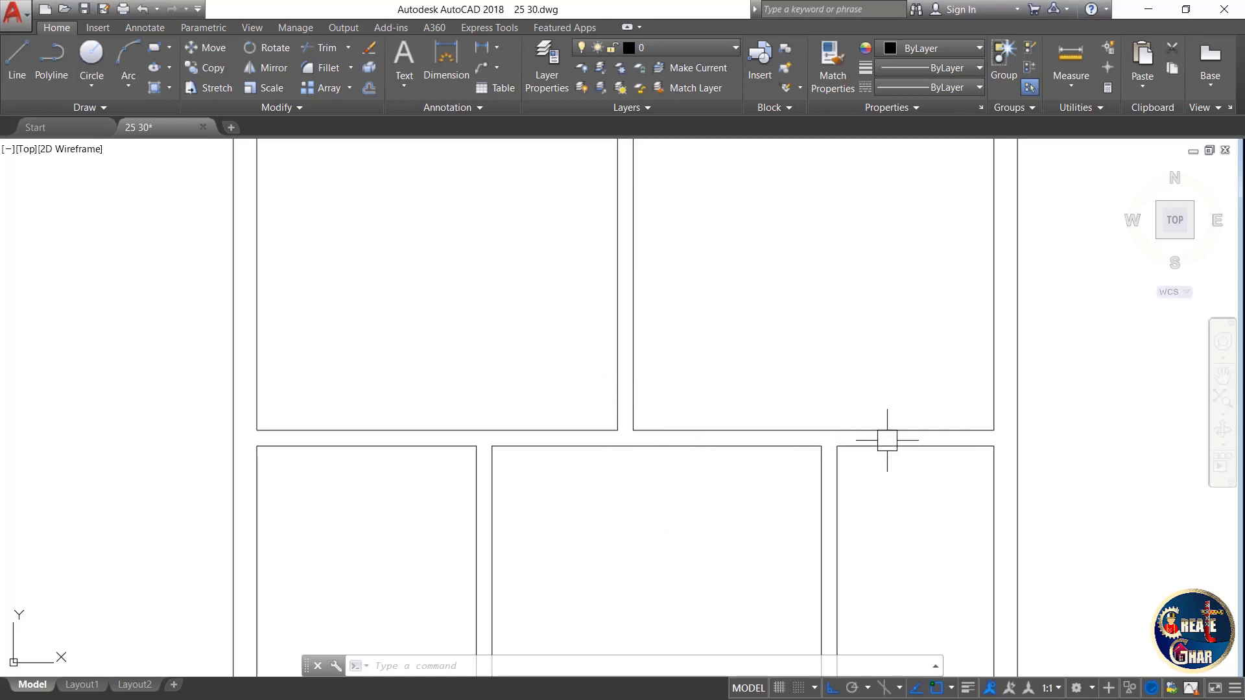
key("ctrl+2")
mouse_move(842, 393)
left_mouse_down()
mouse_move(840, 502)
mouse_move(885, 377)
left_mouse_up()
key("Escape")
left_click_drag(819, 447, 818, 369)
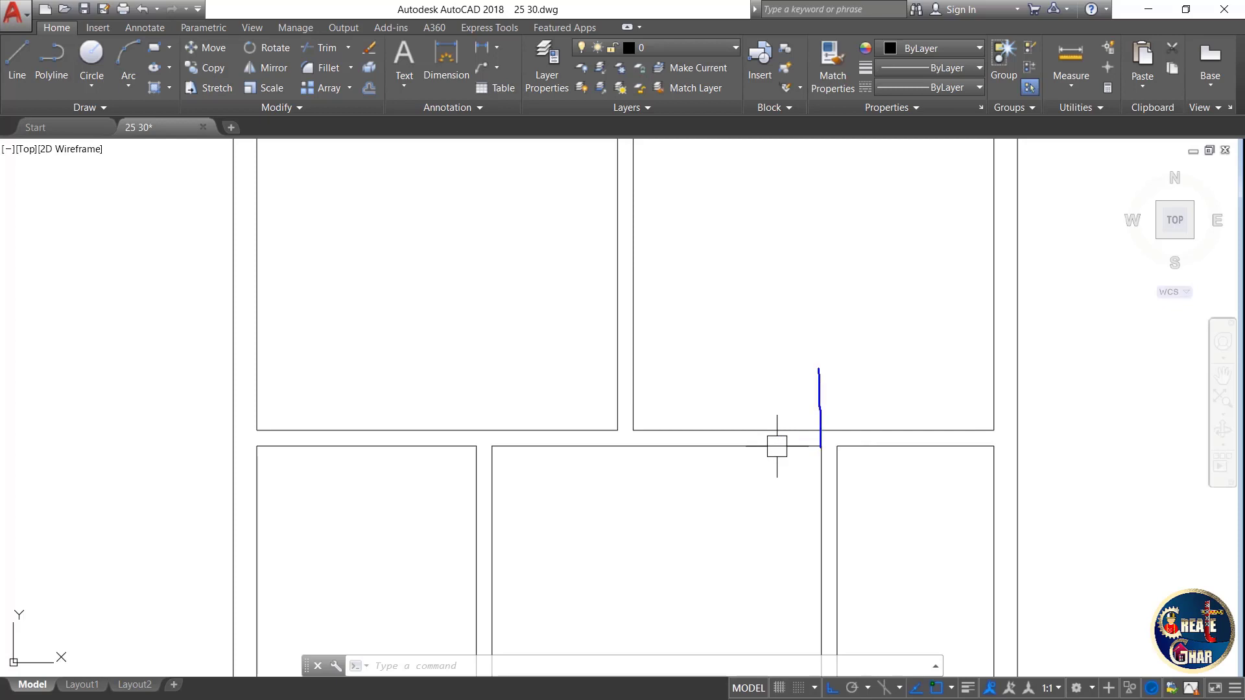
mouse_move(746, 448)
left_mouse_down()
mouse_move(776, 403)
mouse_move(828, 396)
mouse_move(799, 430)
mouse_move(736, 348)
mouse_move(664, 312)
mouse_move(660, 444)
left_mouse_up()
left_click_drag(642, 357, 705, 425)
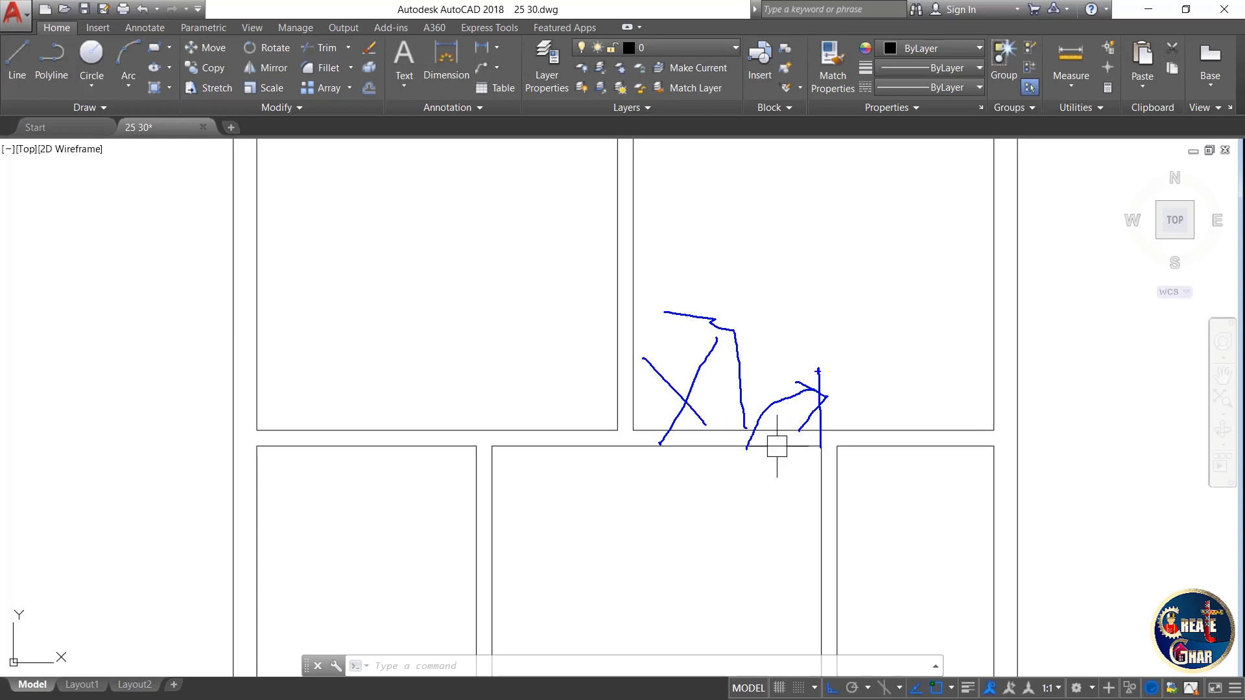
mouse_move(819, 371)
left_mouse_down()
mouse_move(987, 366)
mouse_move(890, 422)
mouse_move(939, 426)
left_mouse_up()
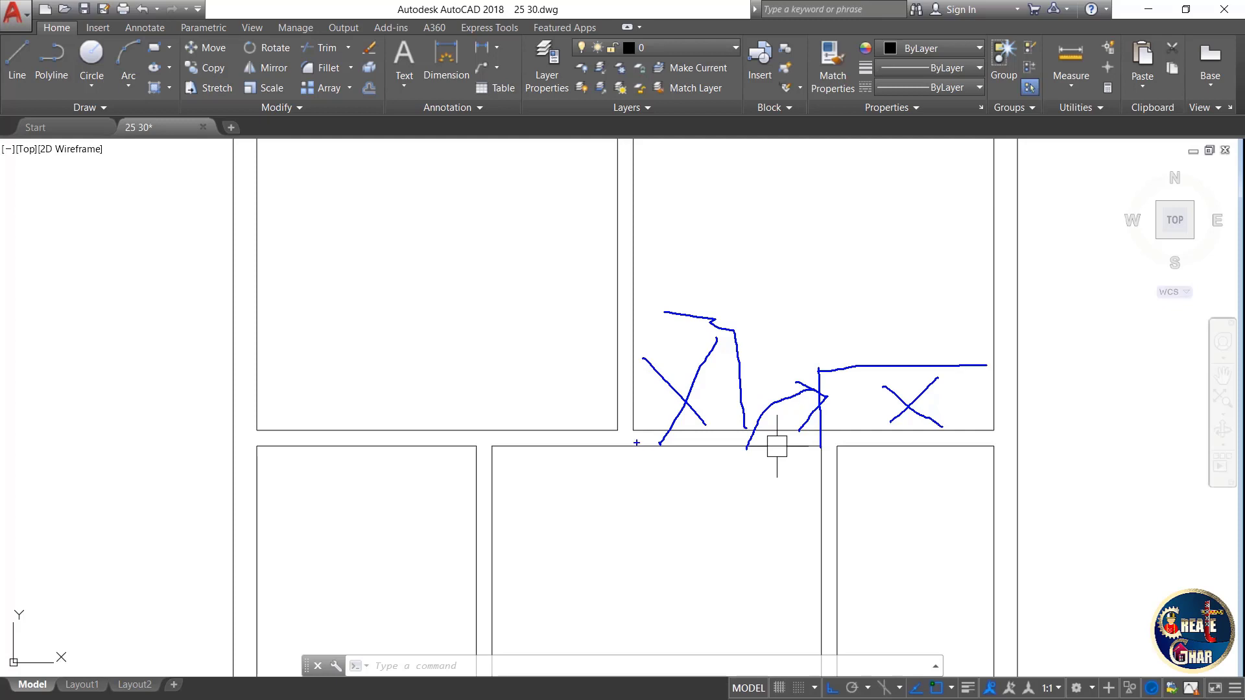
key("Escape")
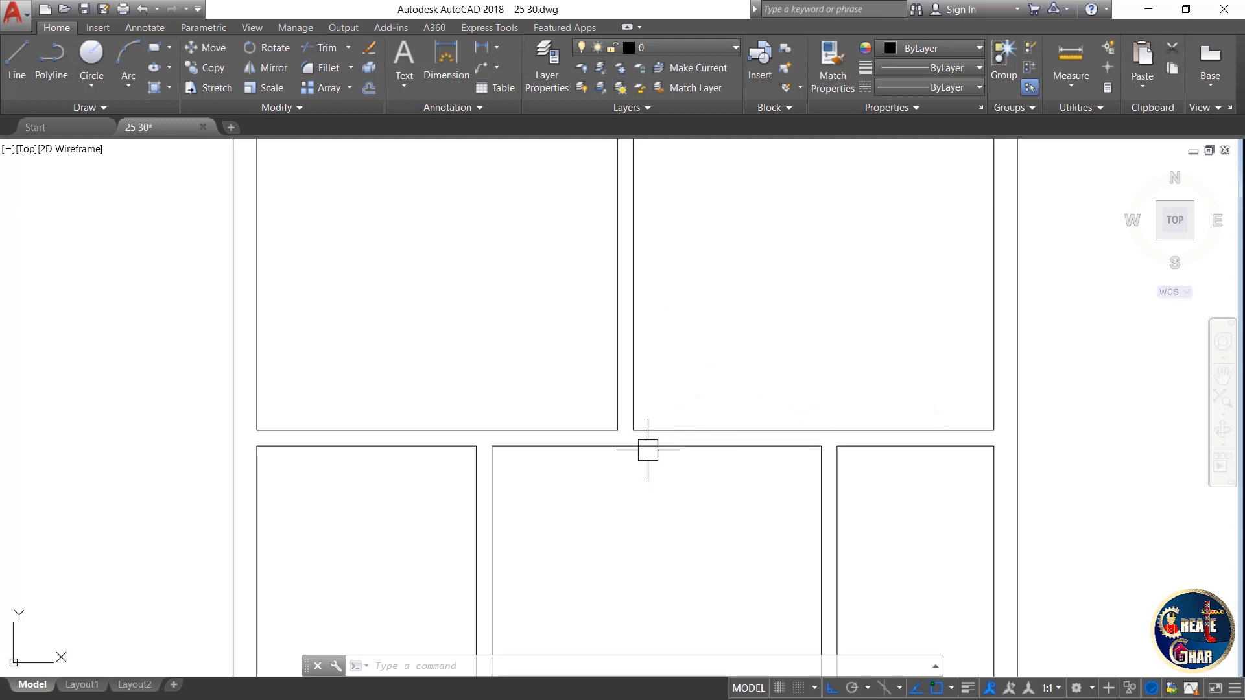
mouse_move(641, 425)
left_mouse_down()
mouse_move(710, 426)
mouse_move(705, 369)
mouse_move(653, 332)
mouse_move(682, 324)
left_mouse_up()
mouse_move(706, 326)
left_mouse_down()
mouse_move(724, 422)
mouse_move(920, 295)
mouse_move(959, 293)
mouse_move(843, 407)
left_mouse_up()
left_click_drag(812, 319, 901, 369)
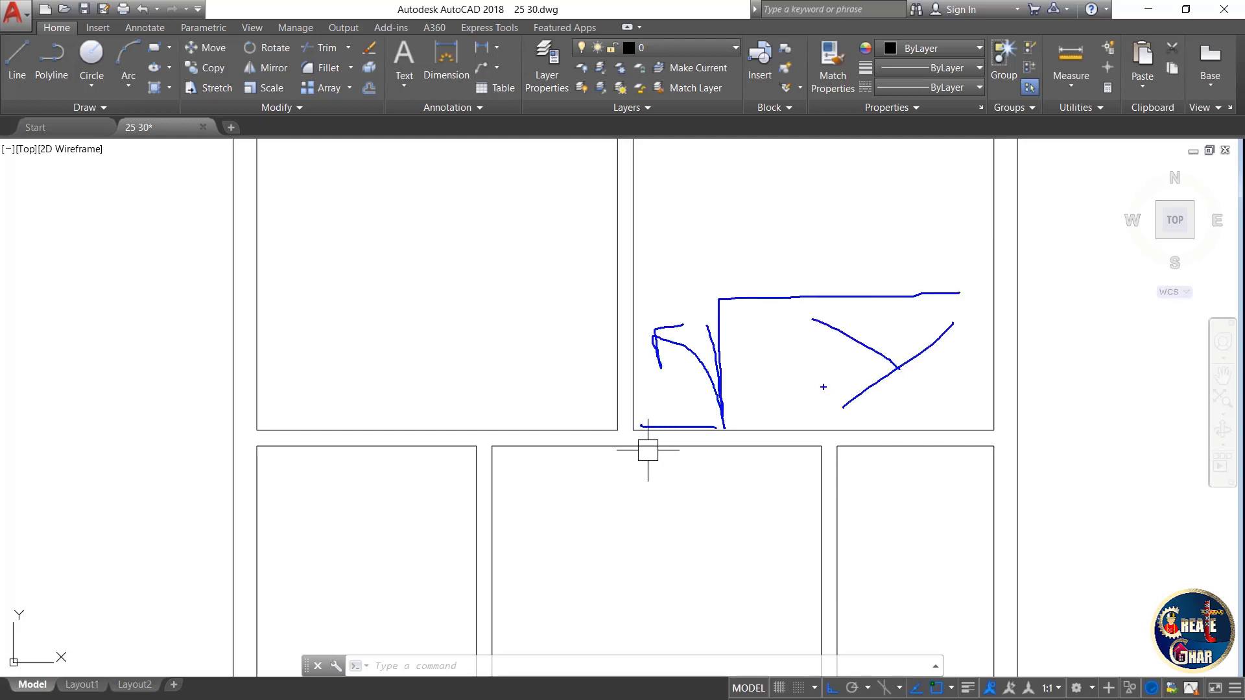
key("Escape")
key("Escape")
key("Escape")
- Draw a line across the wall thickness, from the upper-right room's lower-left corner straight down to the wall's lower line
scroll(603, 398, "up", 2)
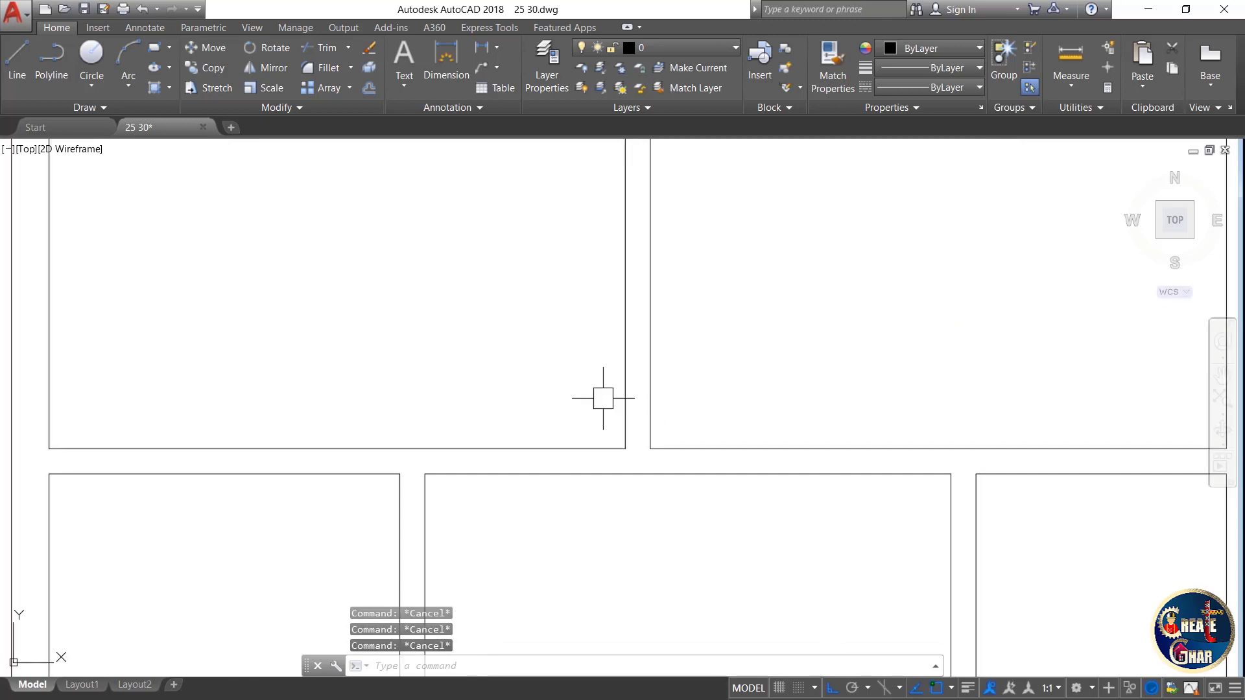
type("l")
key("Return")
scroll(656, 451, "up", 2)
scroll(656, 448, "up", 2)
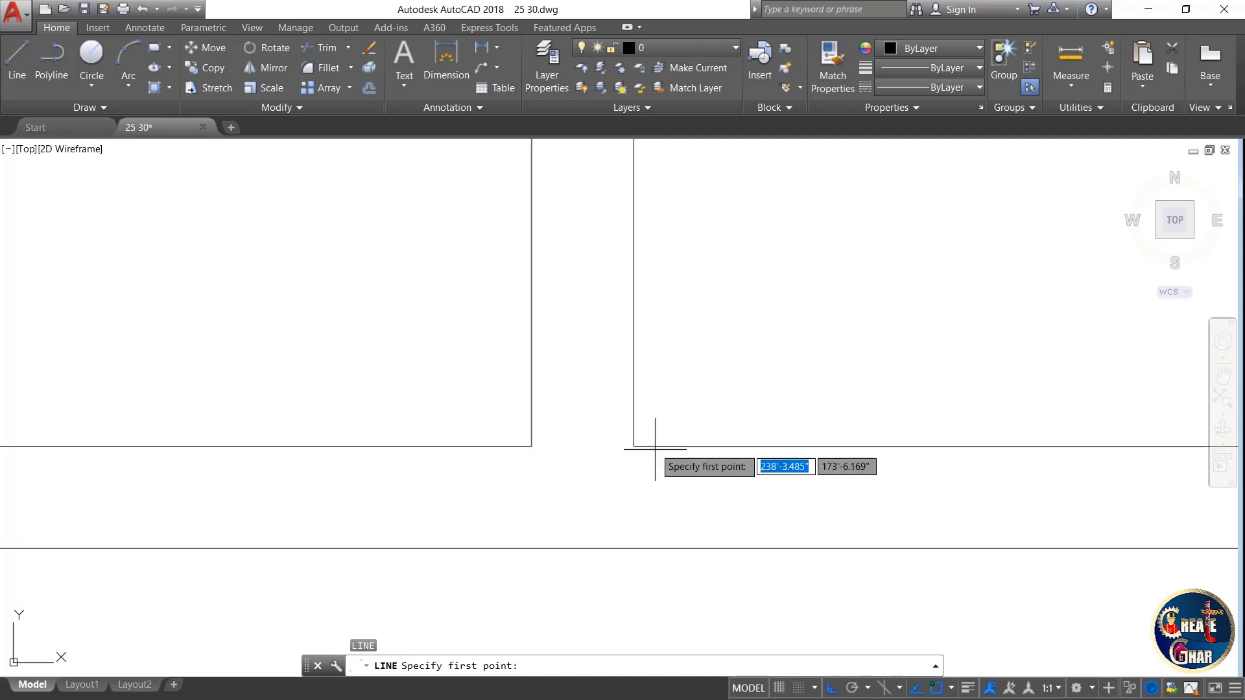
scroll(659, 436, "down", 2)
left_click(640, 429)
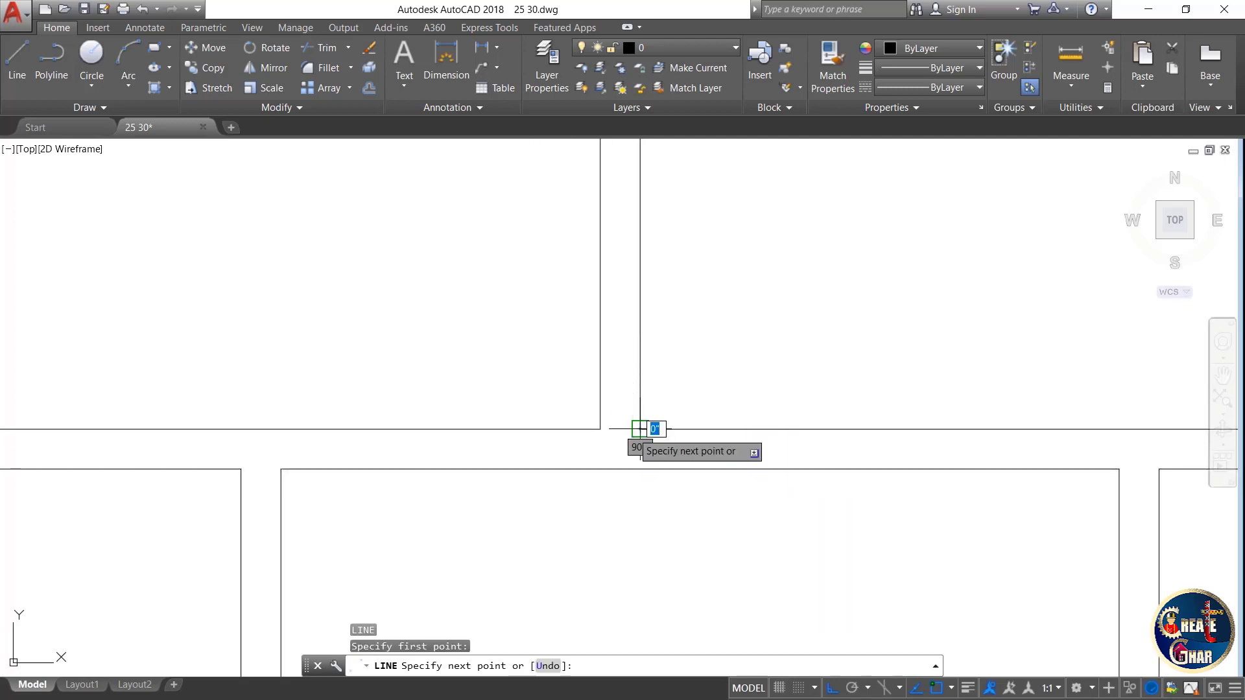
left_click(640, 469)
key("Escape")
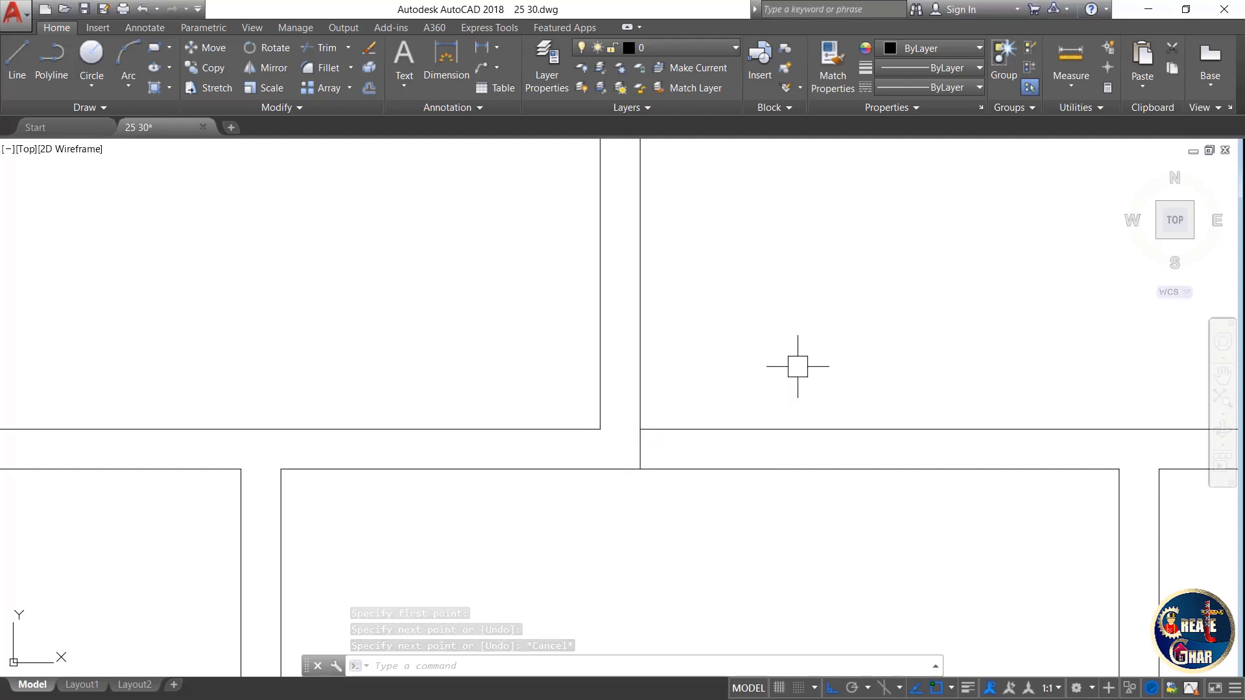
- Offset the short line across the wall 3' to the right to mark the other side of the door opening
type("o")
key("Return")
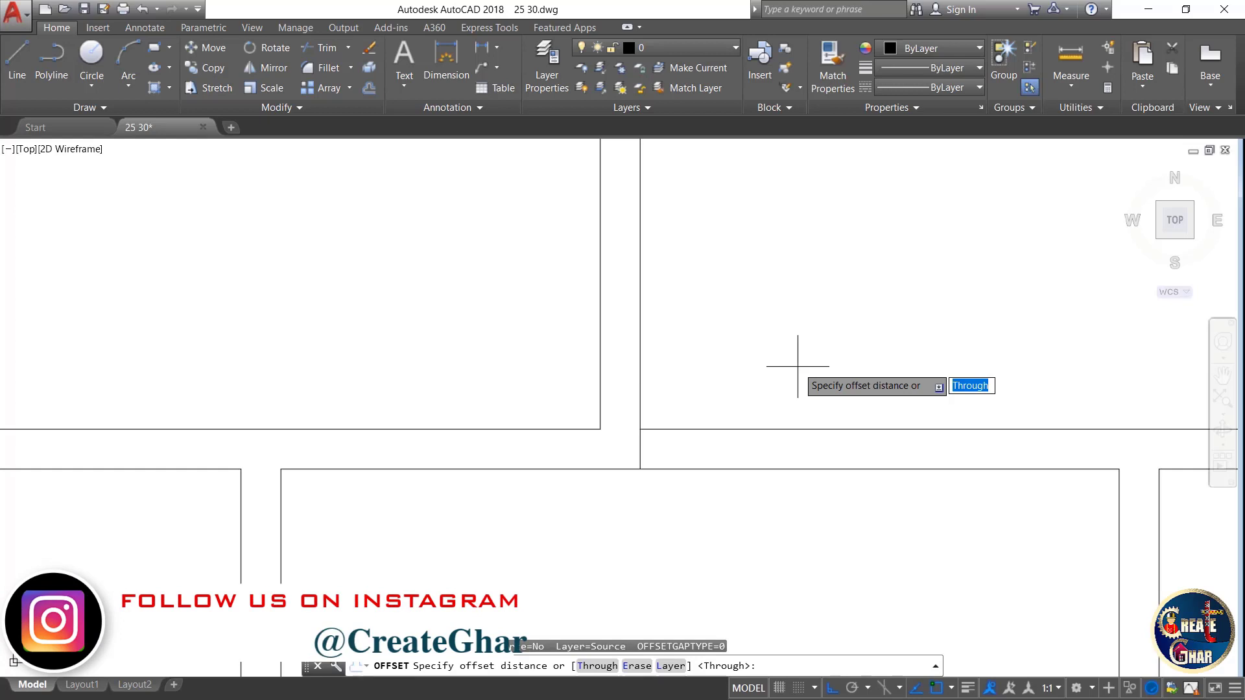
type("3'")
key("Return")
scroll(740, 447, "up", 2)
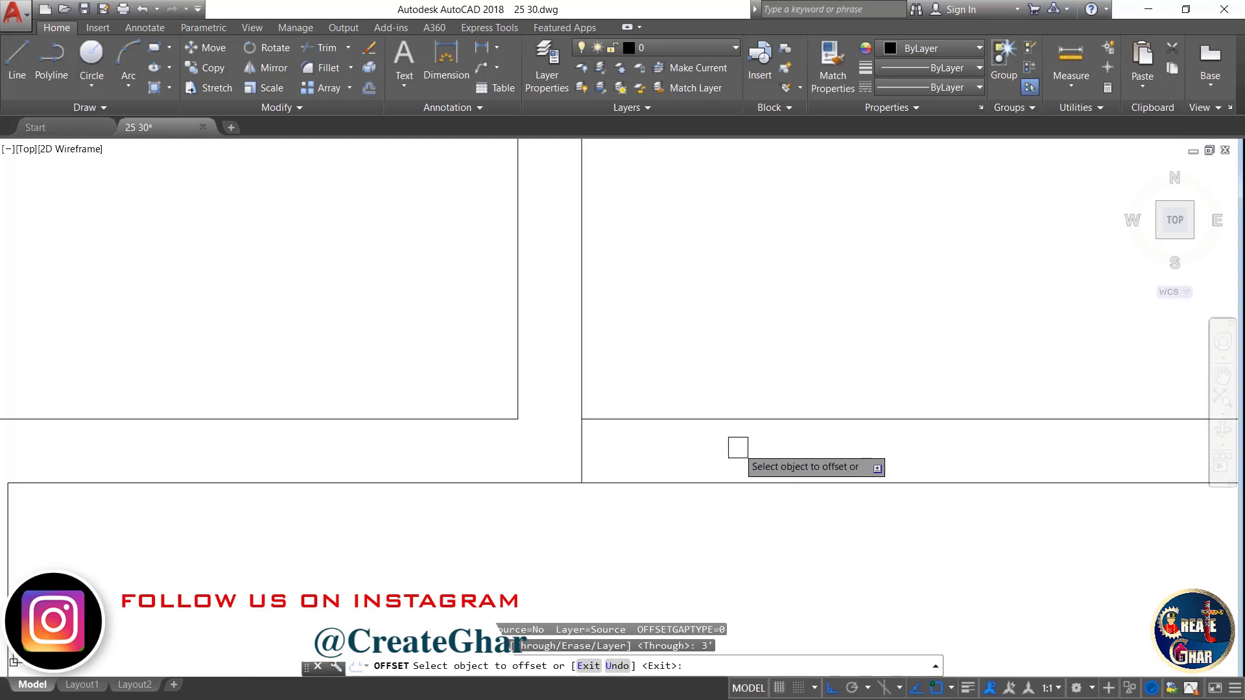
left_click(583, 448)
left_click(778, 449)
scroll(785, 455, "down", 5)
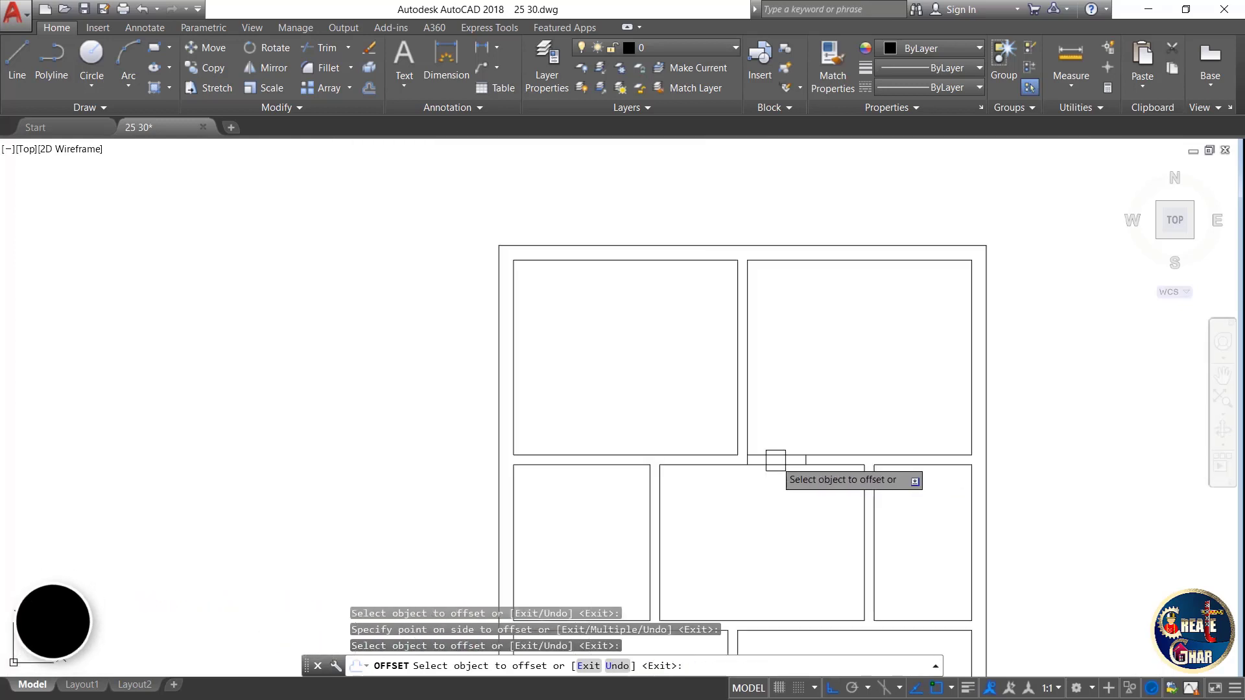
left_click_drag(833, 379, 777, 498)
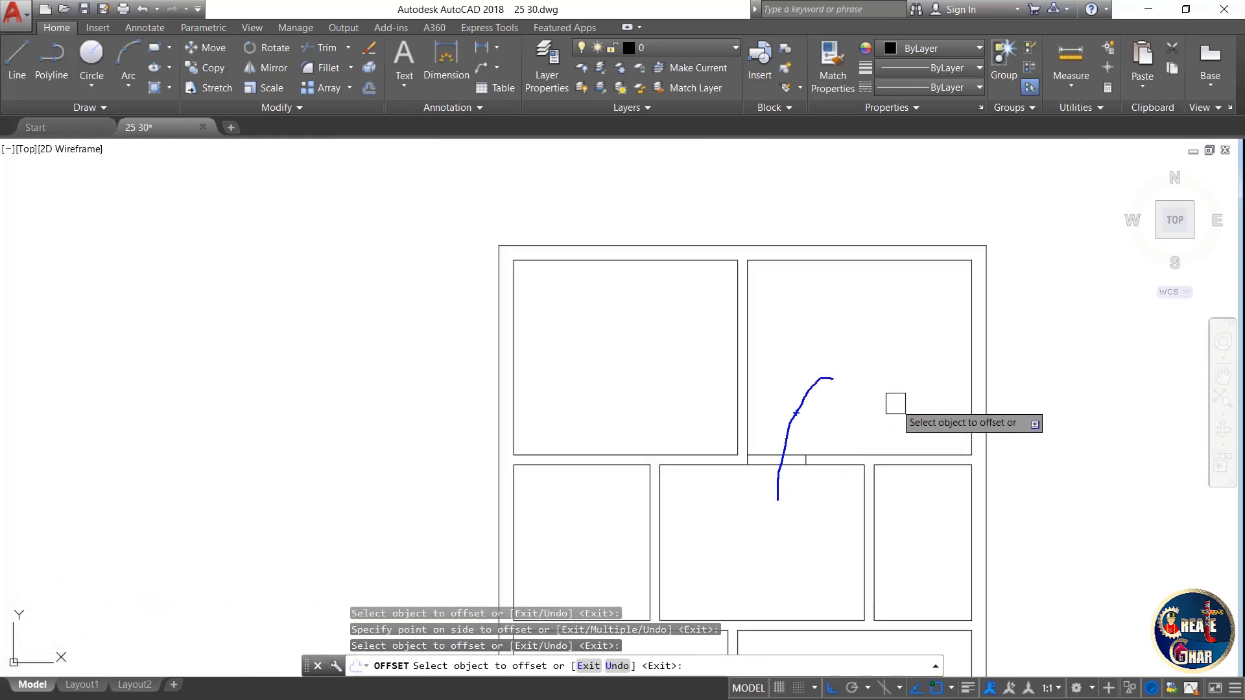
key("Escape")
key("Escape")
- Trim both wall lines between the two short cross lines to cut the upper-right room's door opening
scroll(776, 467, "up", 6)
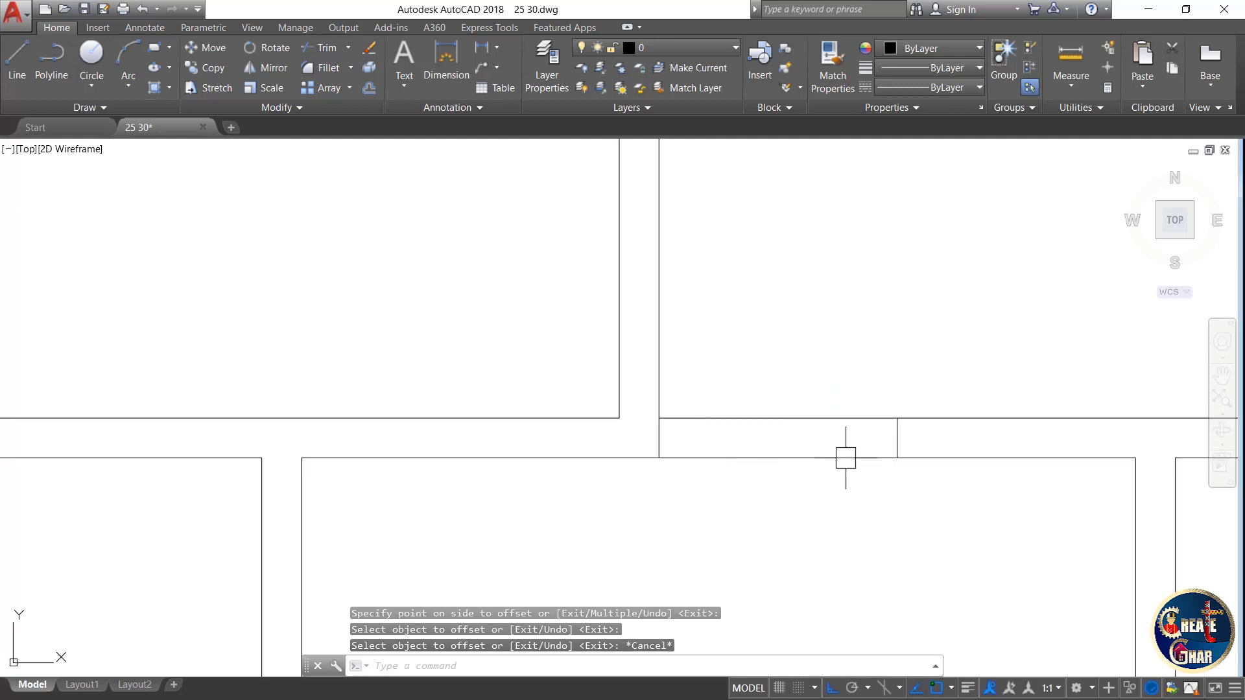
key("Escape")
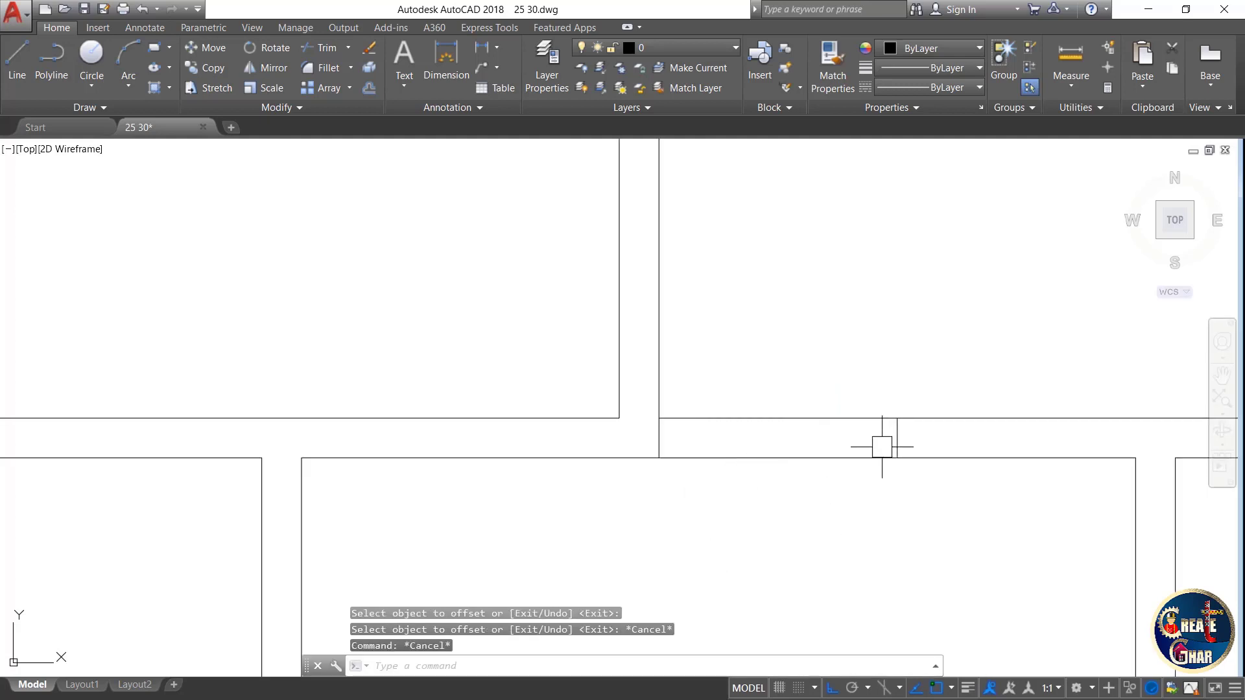
type("TR")
key("Return")
key("Return")
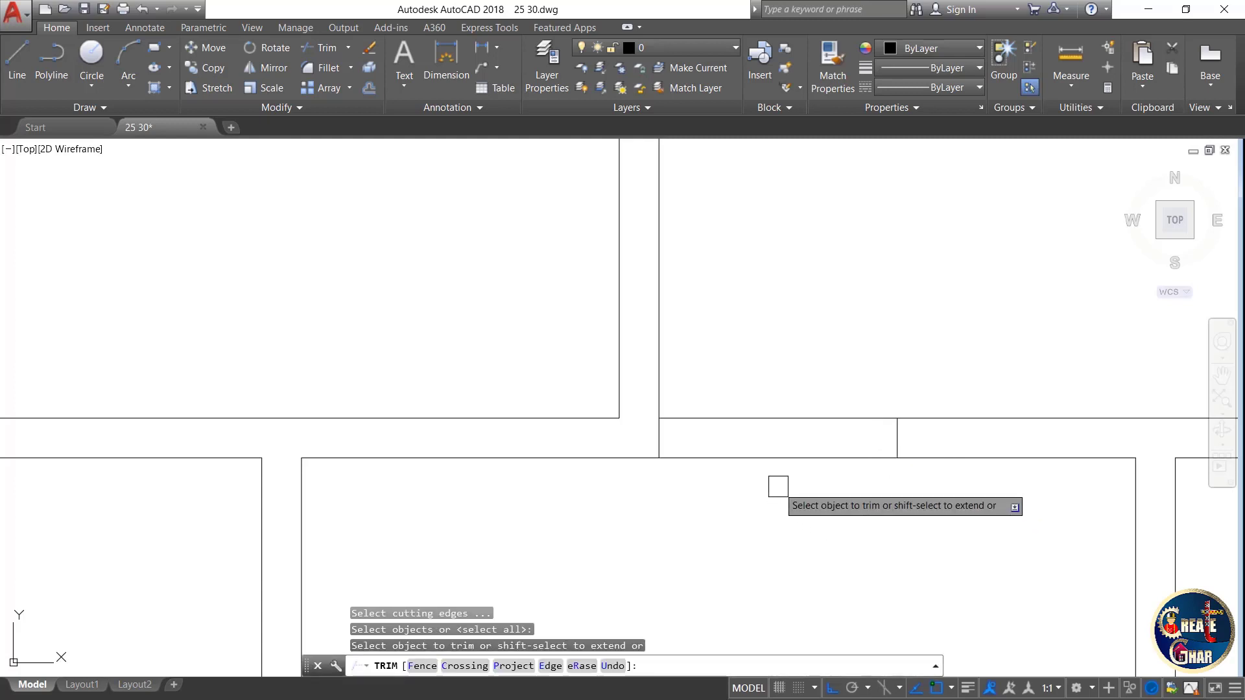
scroll(778, 486, "up", 2)
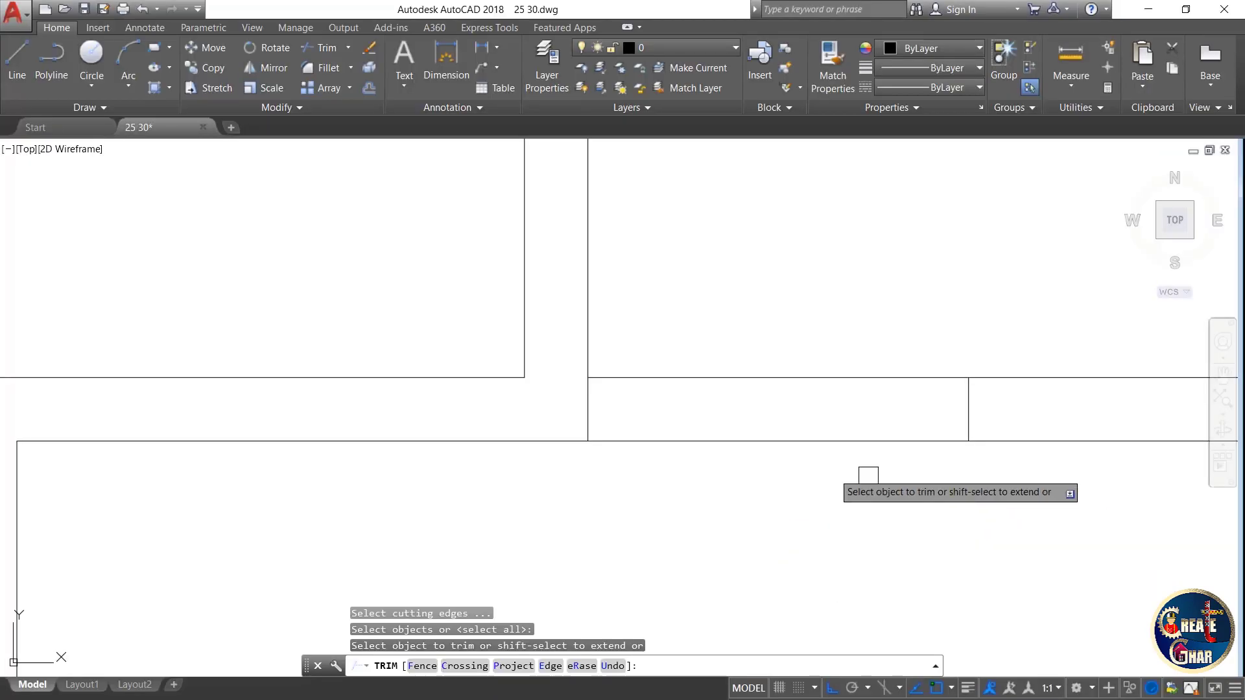
left_click(782, 441)
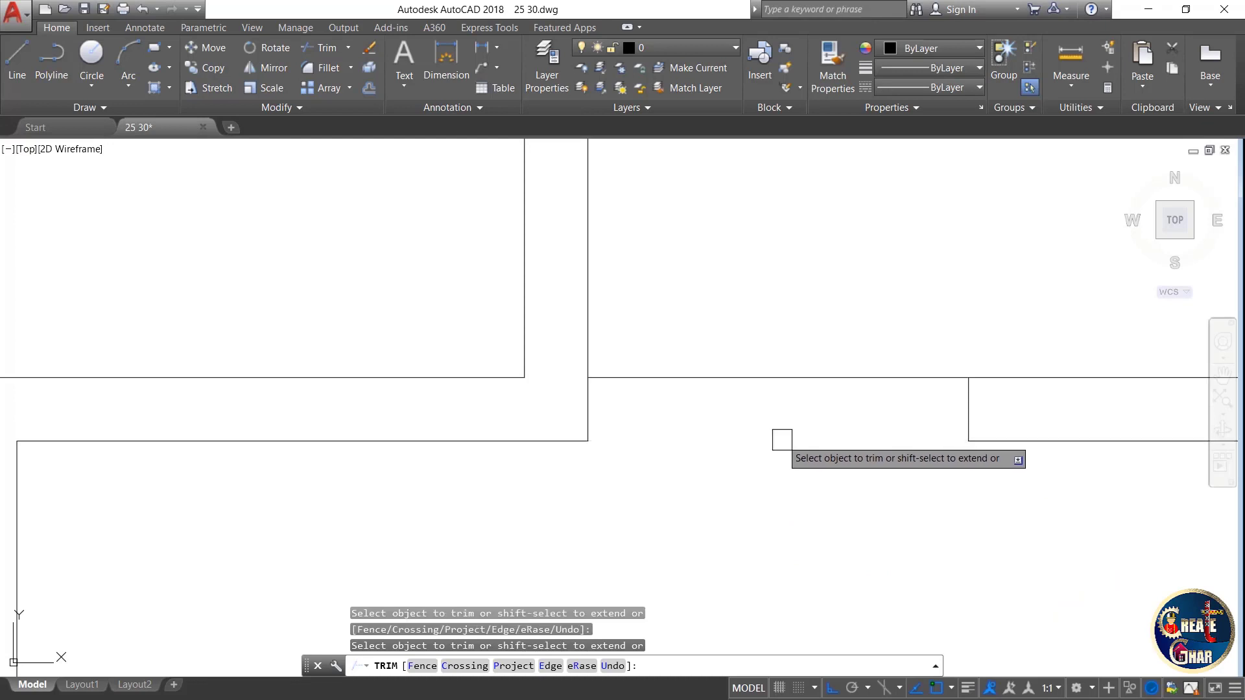
left_click(779, 382)
scroll(778, 383, "down", 3)
key("Escape")
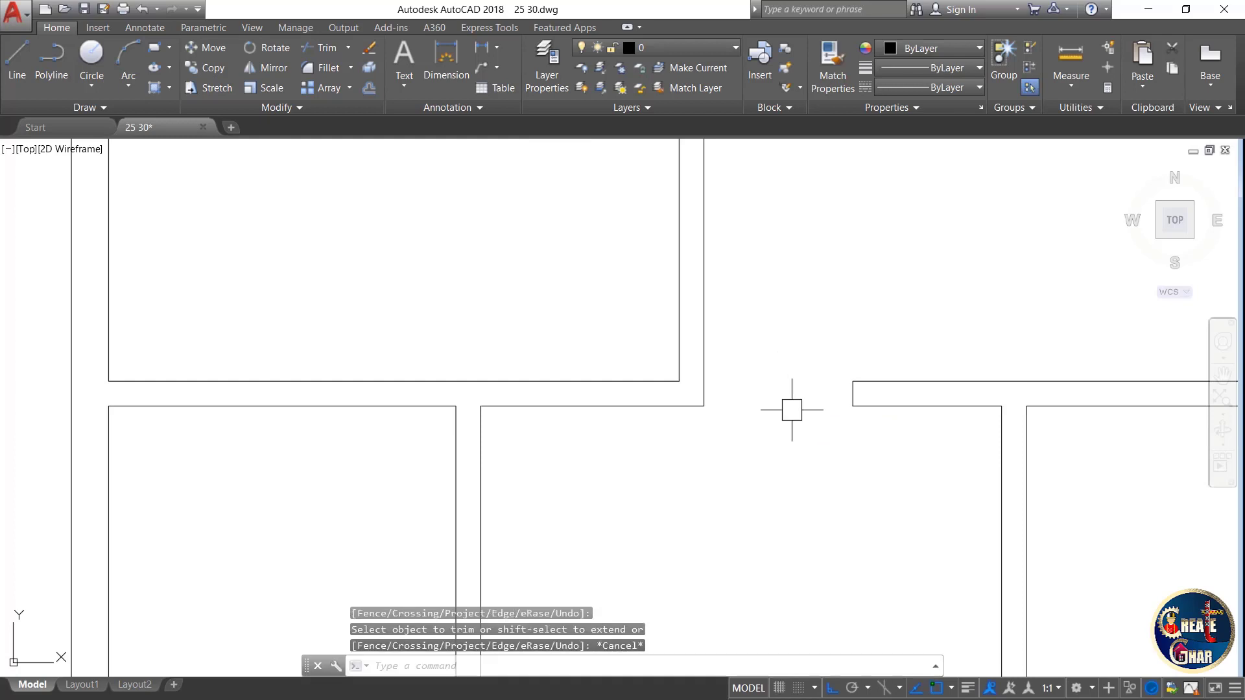
left_click_drag(781, 348, 781, 505)
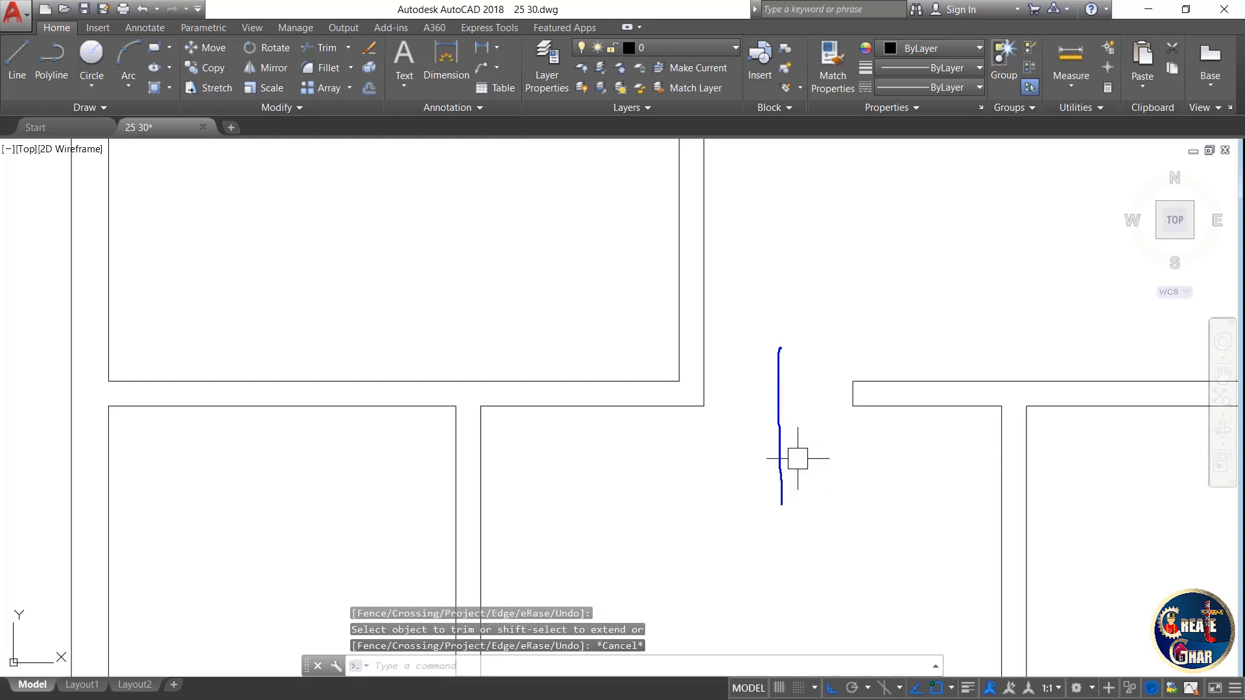
mouse_move(785, 336)
left_mouse_down()
mouse_move(769, 351)
mouse_move(818, 356)
left_mouse_up()
key("Escape")
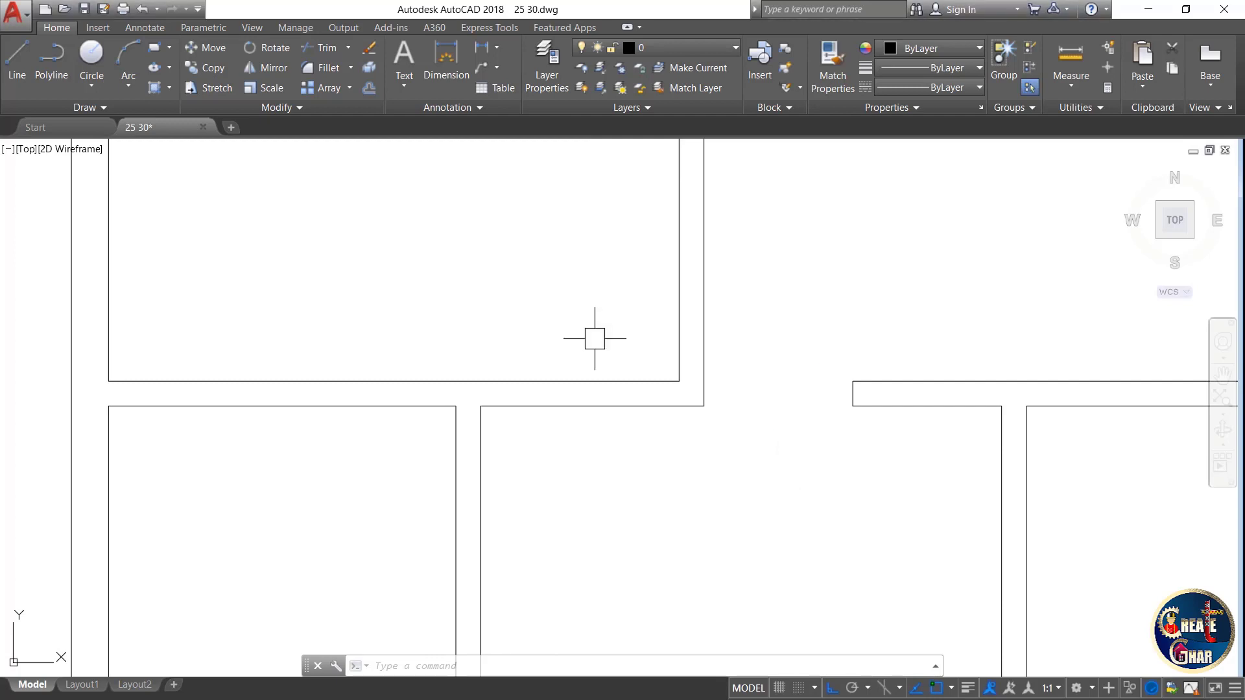
- Draw a line across the wall thickness from the upper-left room's lower-right corner straight down to the wall's lower line
type("l")
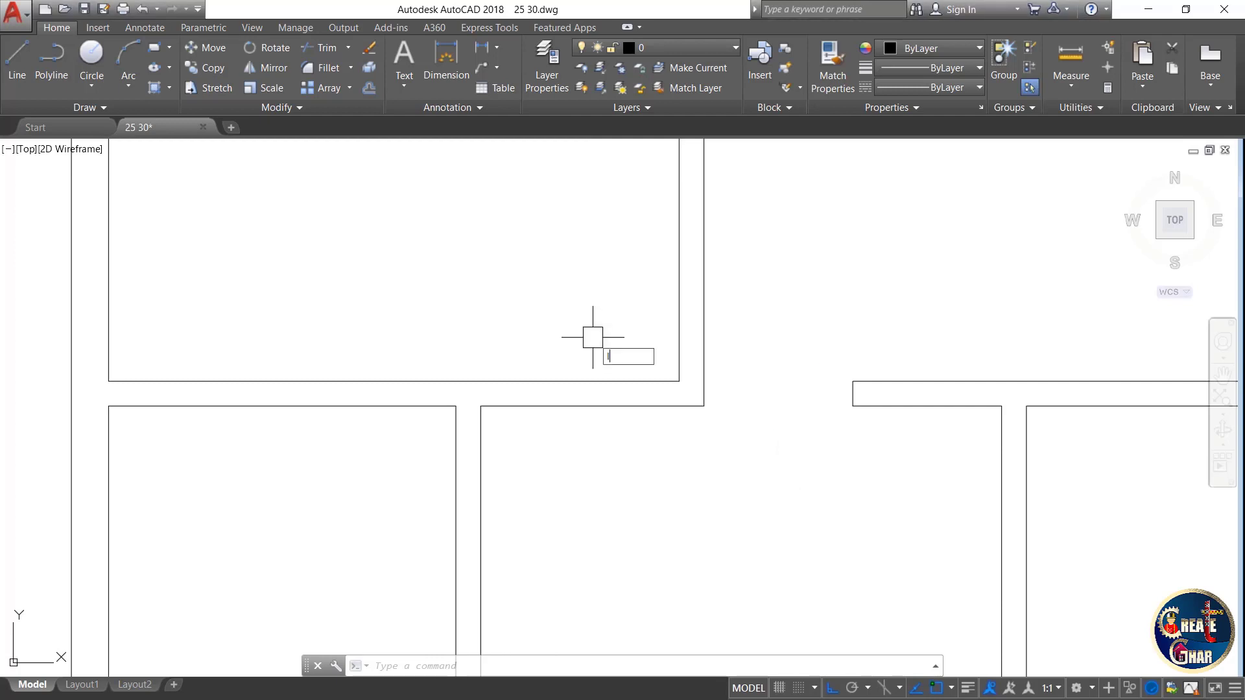
key("Return")
scroll(674, 370, "up", 4)
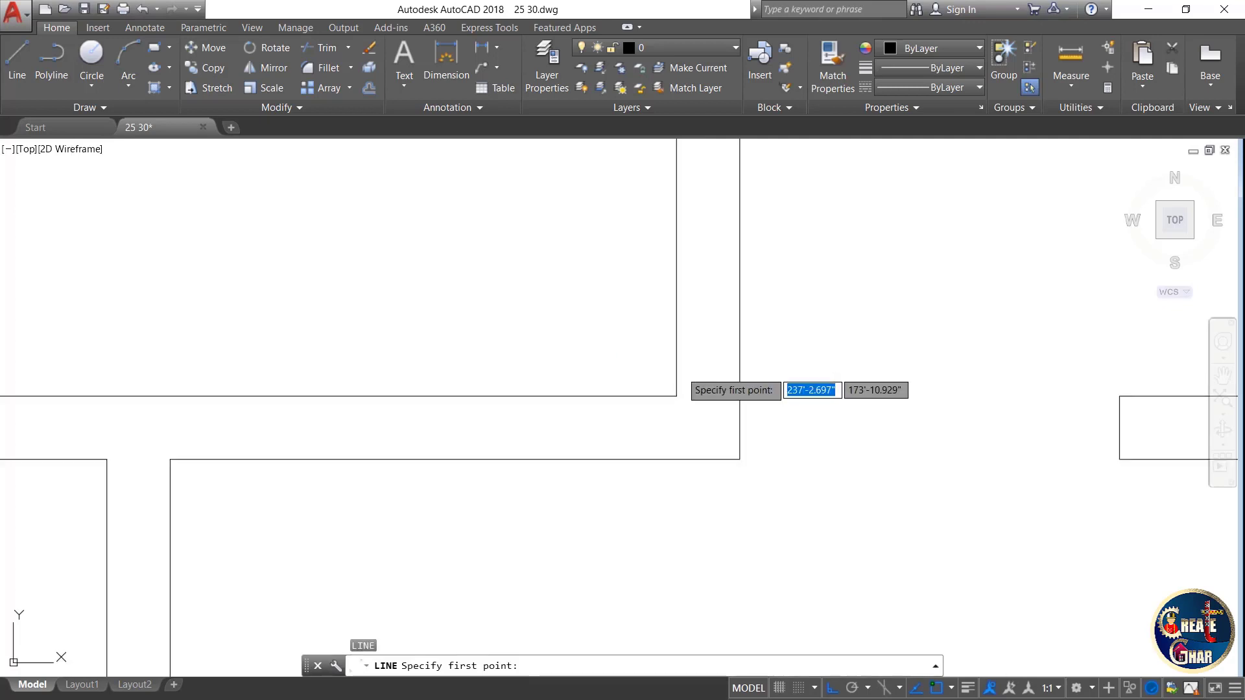
left_click(675, 396)
left_click(676, 459)
key("Escape")
scroll(798, 485, "down", 2)
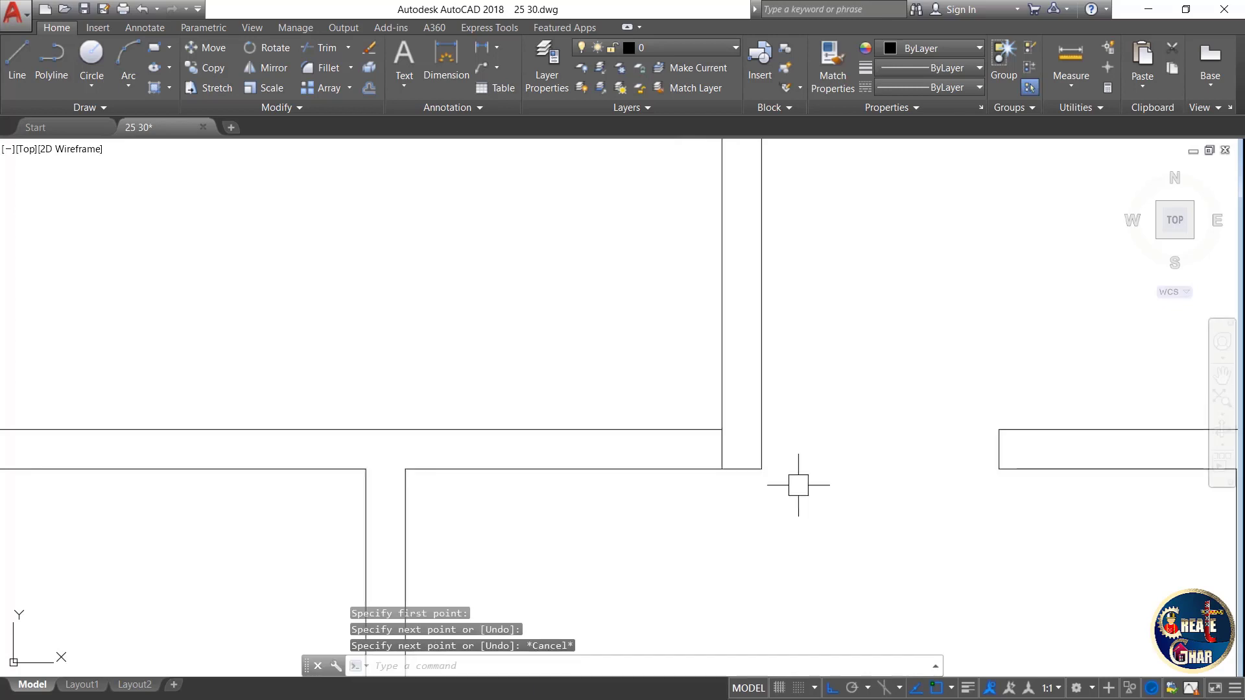
- Offset the short line at the upper-left room's lower-right corner 3' to the left to mark the door's other side
type("o")
key("Return")
type("3'")
key("Return")
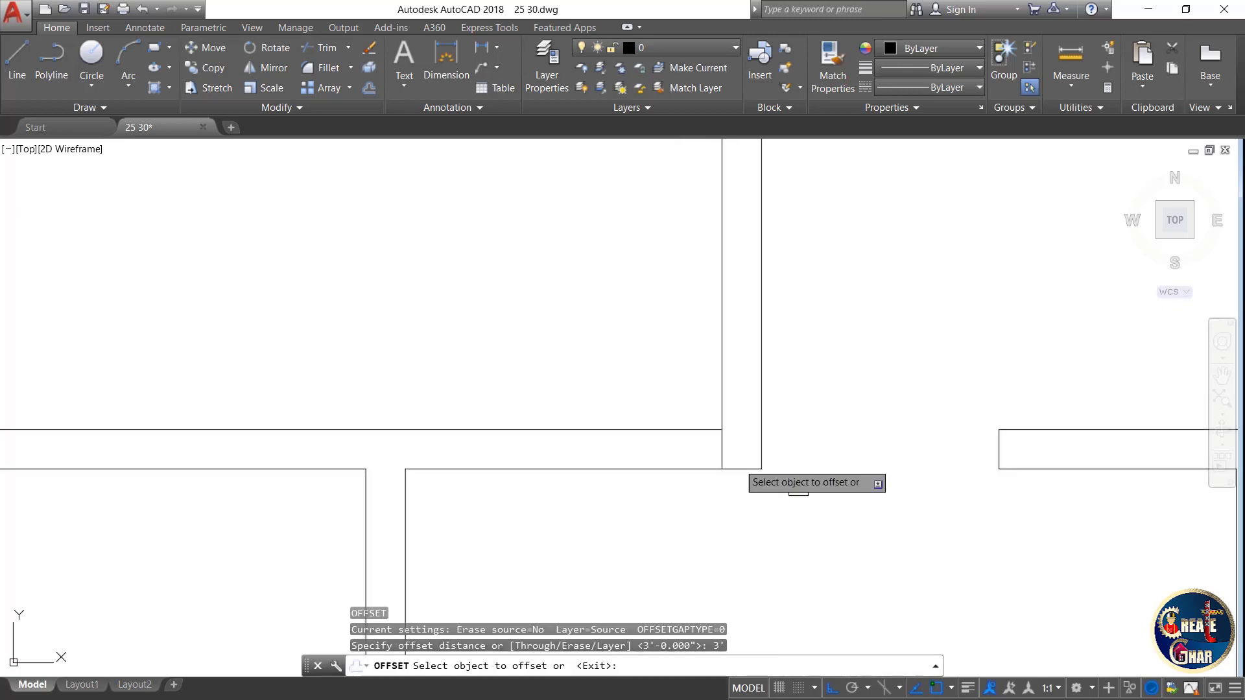
left_click(723, 459)
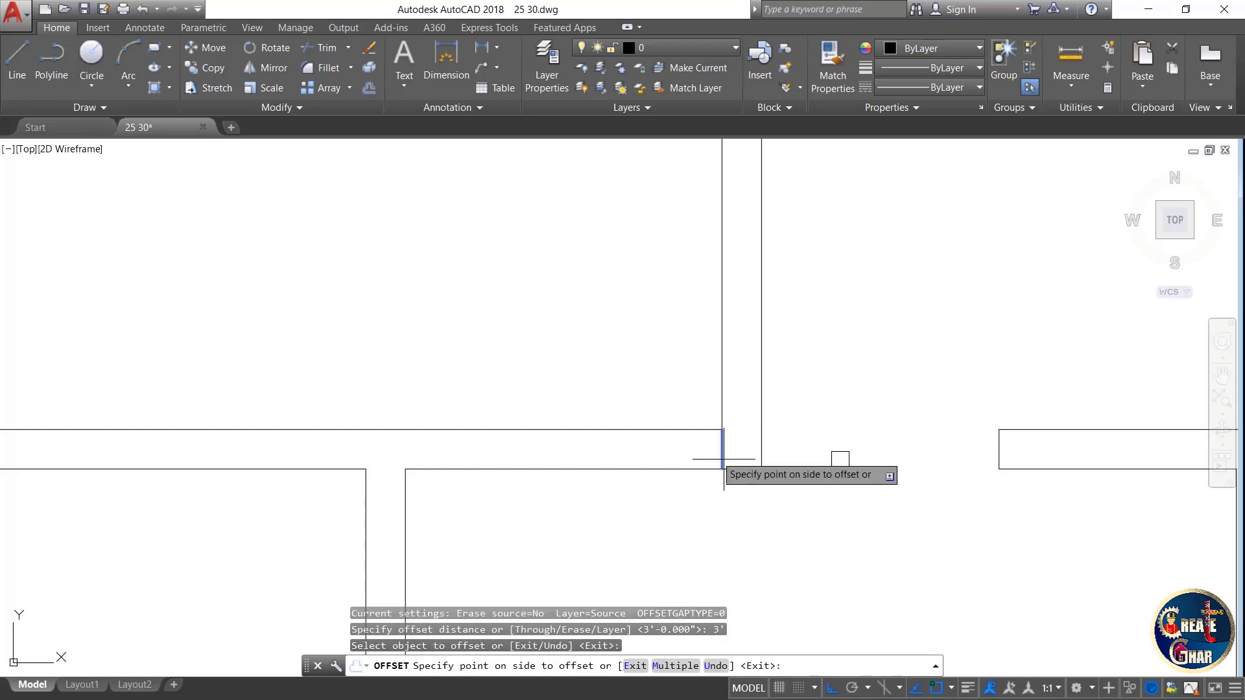
left_click(591, 439)
key("Escape")
key("Escape")
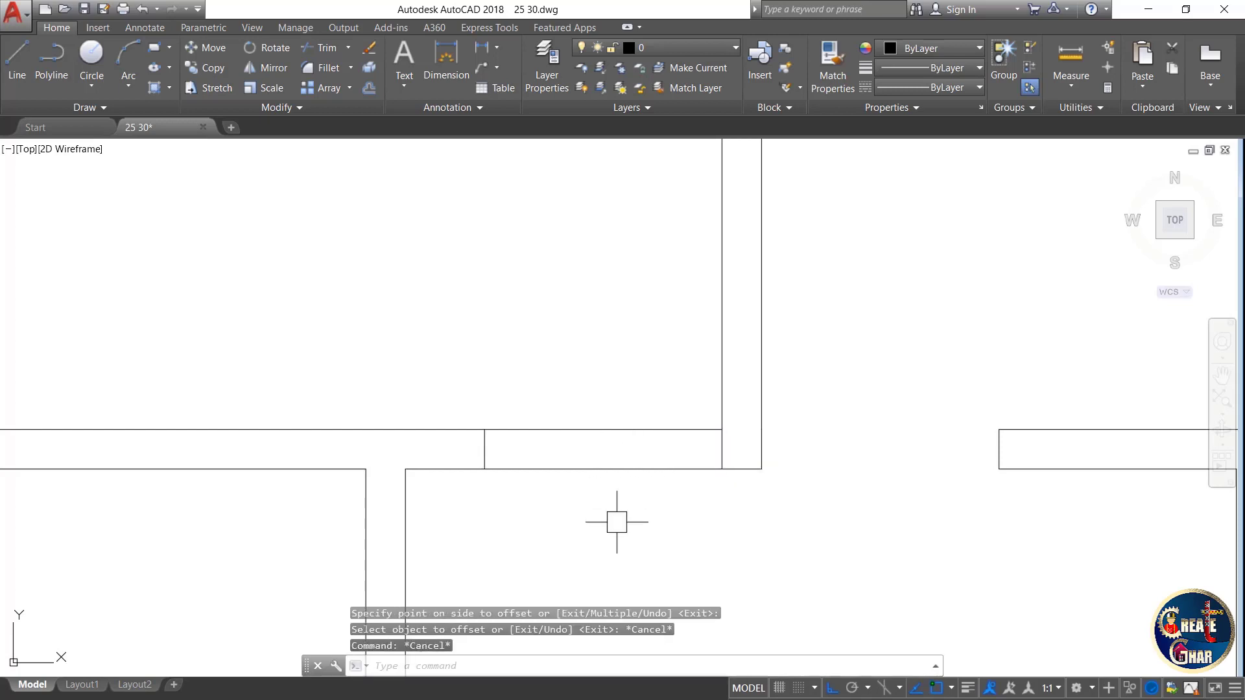
- Trim both wall lines and the leftover cross line to open the upper-left room's doorway beside the upper partition wall
type("tr")
key("Return")
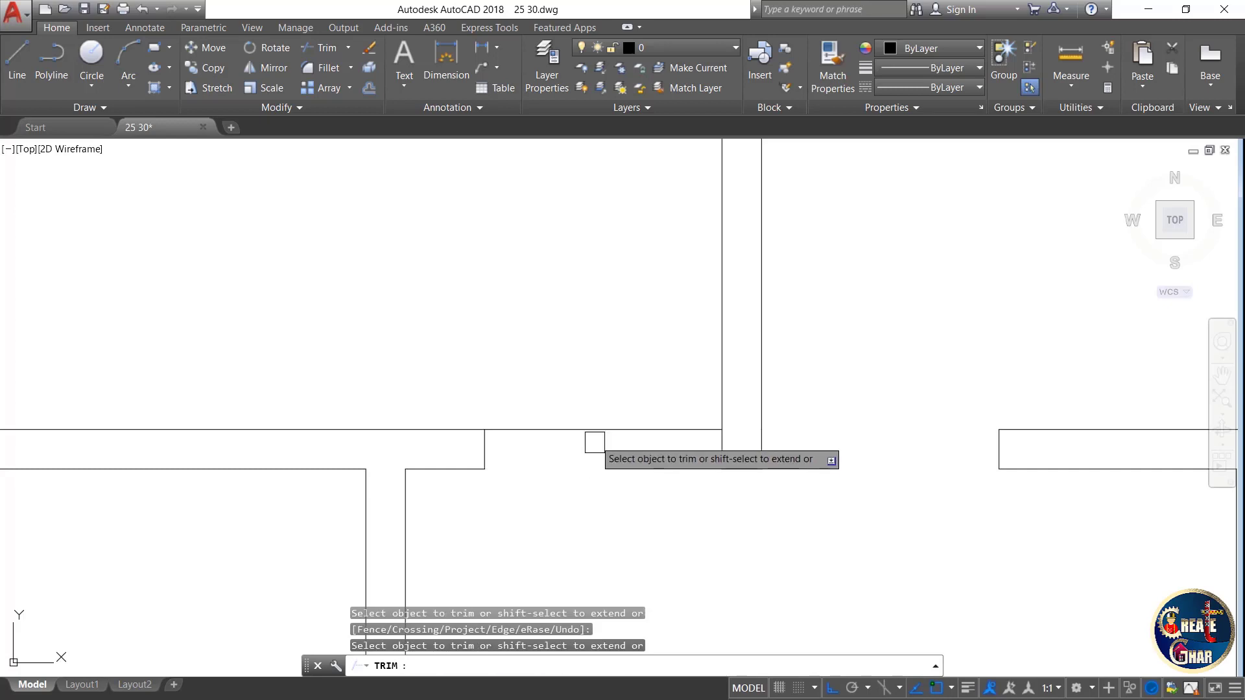
key("Escape")
key("Escape")
scroll(594, 430, "down", 6)
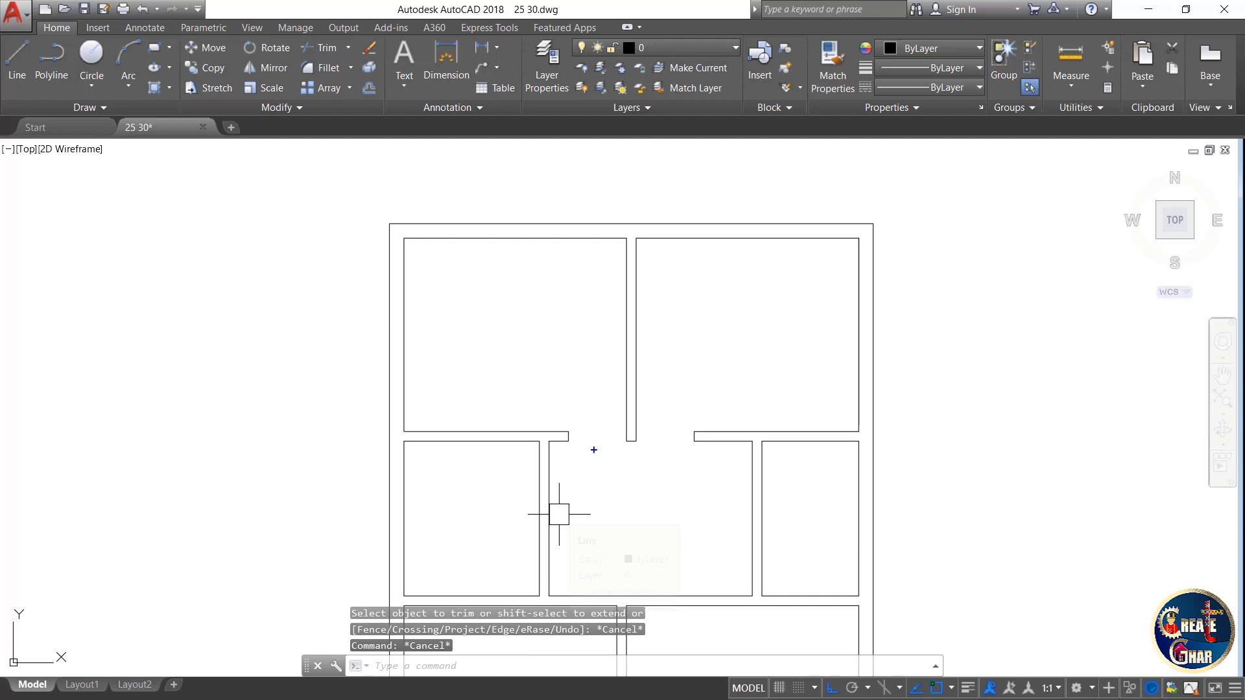
left_click_drag(589, 407, 605, 503)
mouse_move(683, 410)
left_mouse_down()
mouse_move(649, 488)
mouse_move(695, 409)
mouse_move(689, 427)
left_mouse_up()
left_click_drag(579, 425, 615, 413)
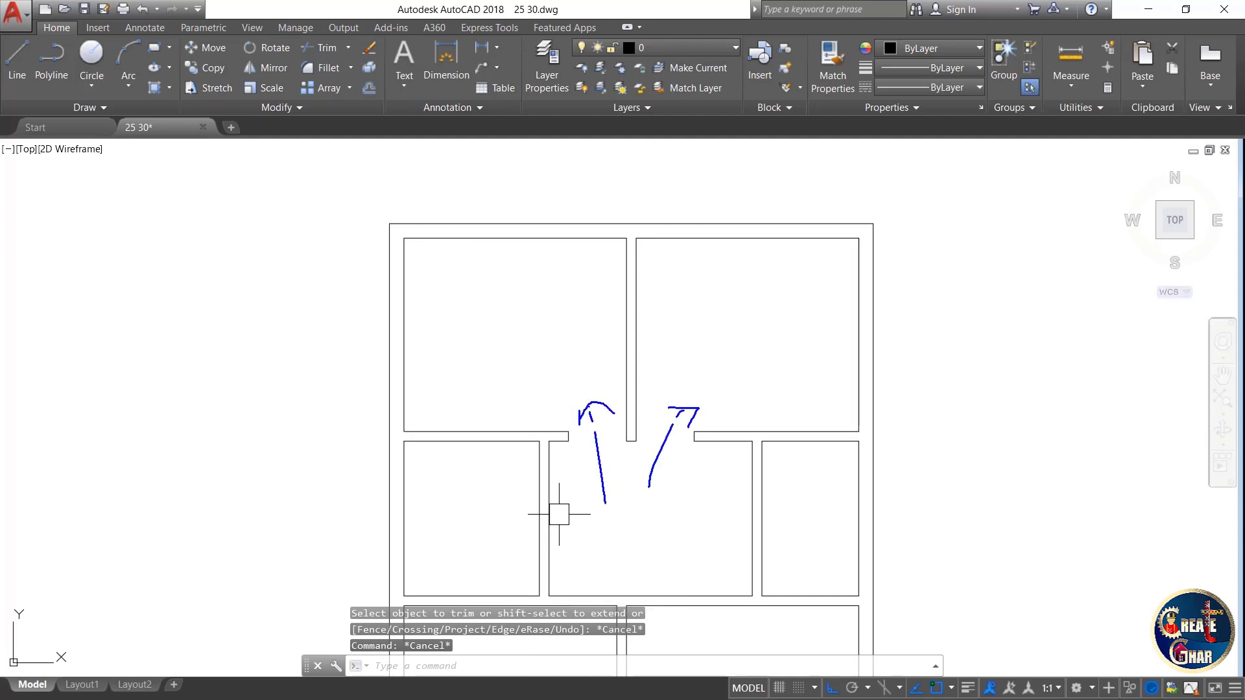
scroll(662, 402, "down", 5)
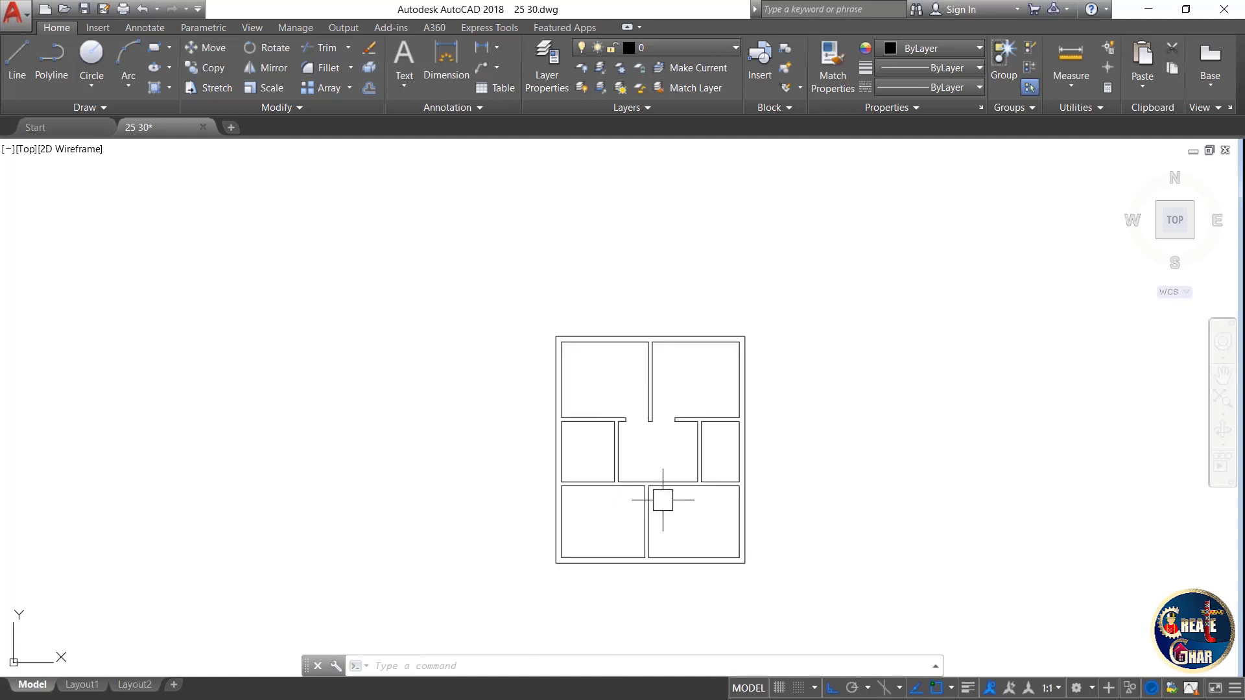
scroll(662, 501, "up", 5)
scroll(662, 498, "down", 3)
scroll(661, 537, "up", 3)
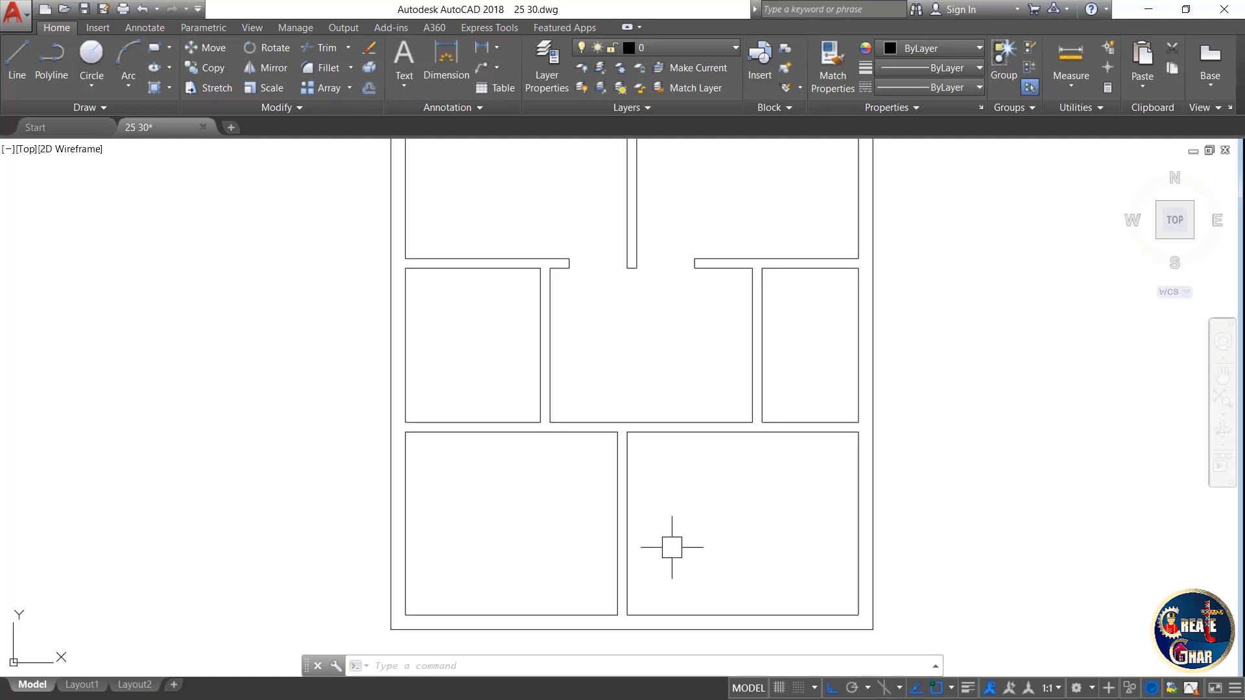
mouse_move(710, 538)
left_mouse_down()
mouse_move(725, 569)
mouse_move(717, 537)
left_mouse_up()
left_click_drag(560, 516, 553, 523)
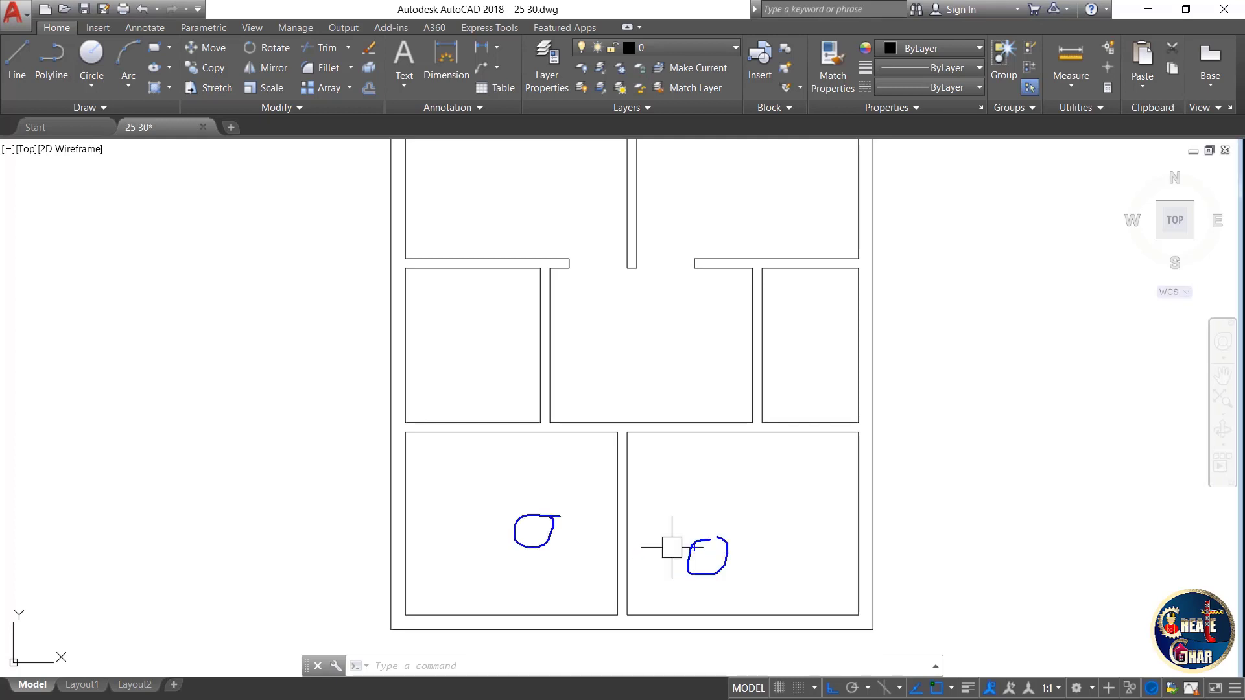
mouse_move(694, 548)
left_mouse_down()
mouse_move(566, 556)
mouse_move(614, 578)
left_mouse_up()
key("Escape")
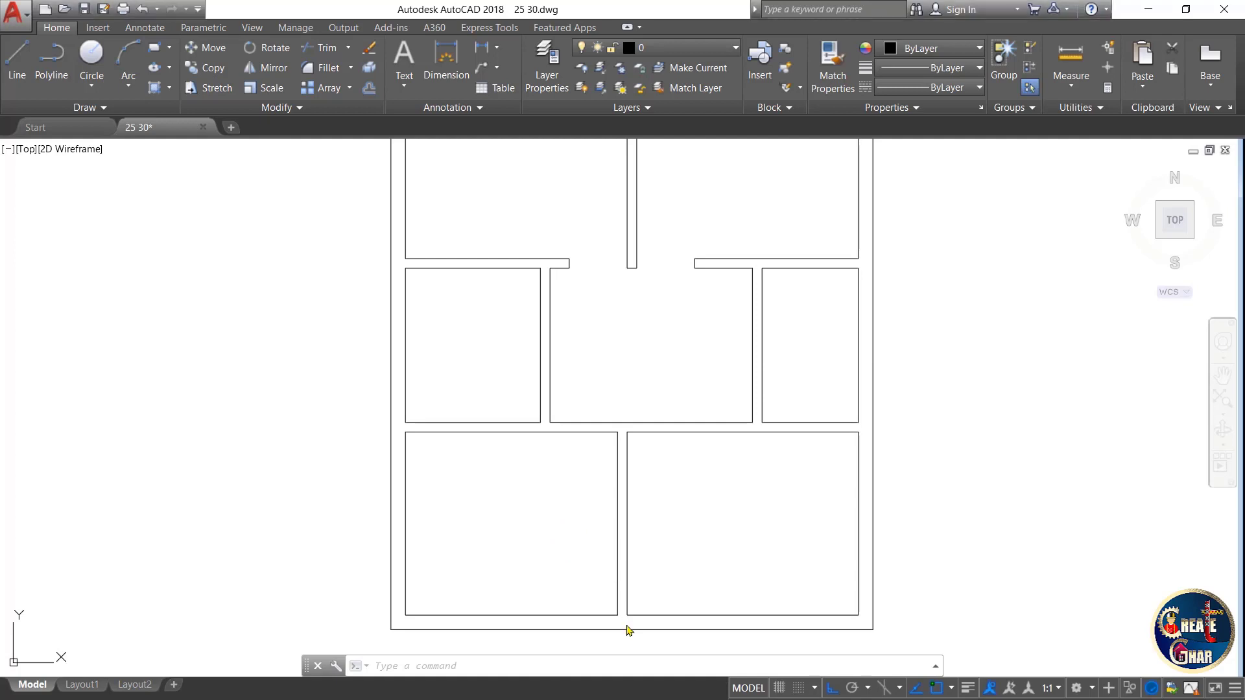
- Draw a short line across the lower end of the partition wall between the two lower rooms
scroll(627, 630, "up", 6)
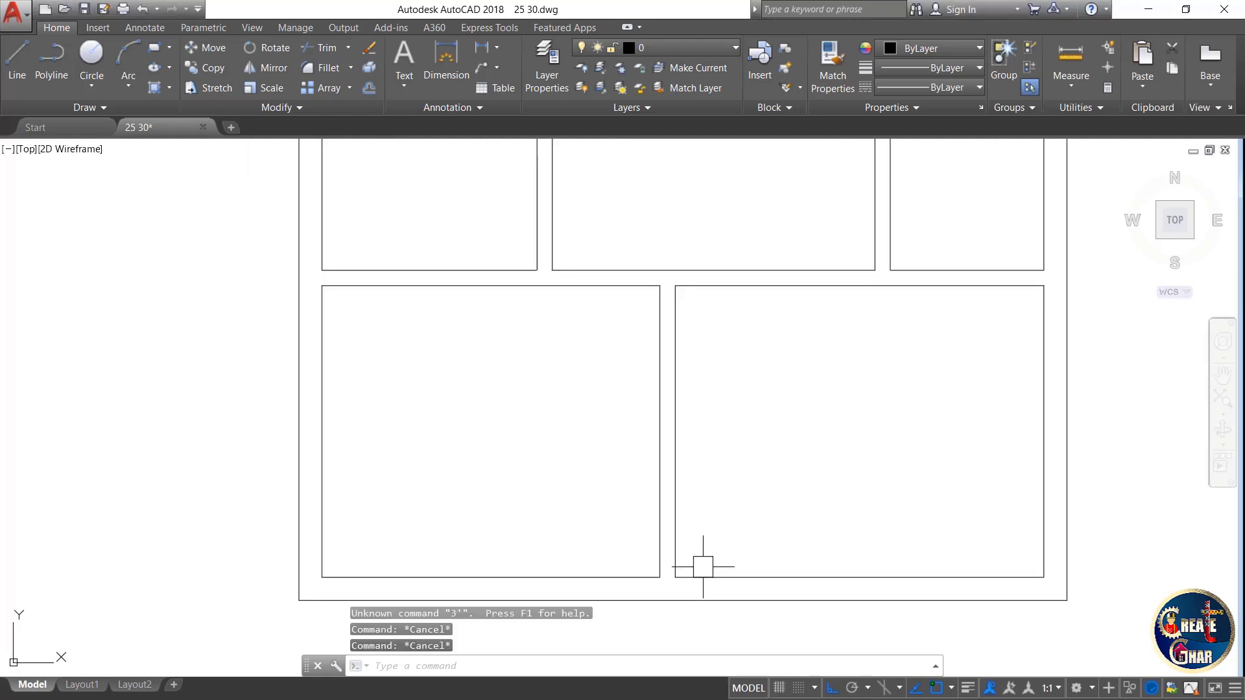
type("l")
scroll(670, 582, "up", 2)
key("Return")
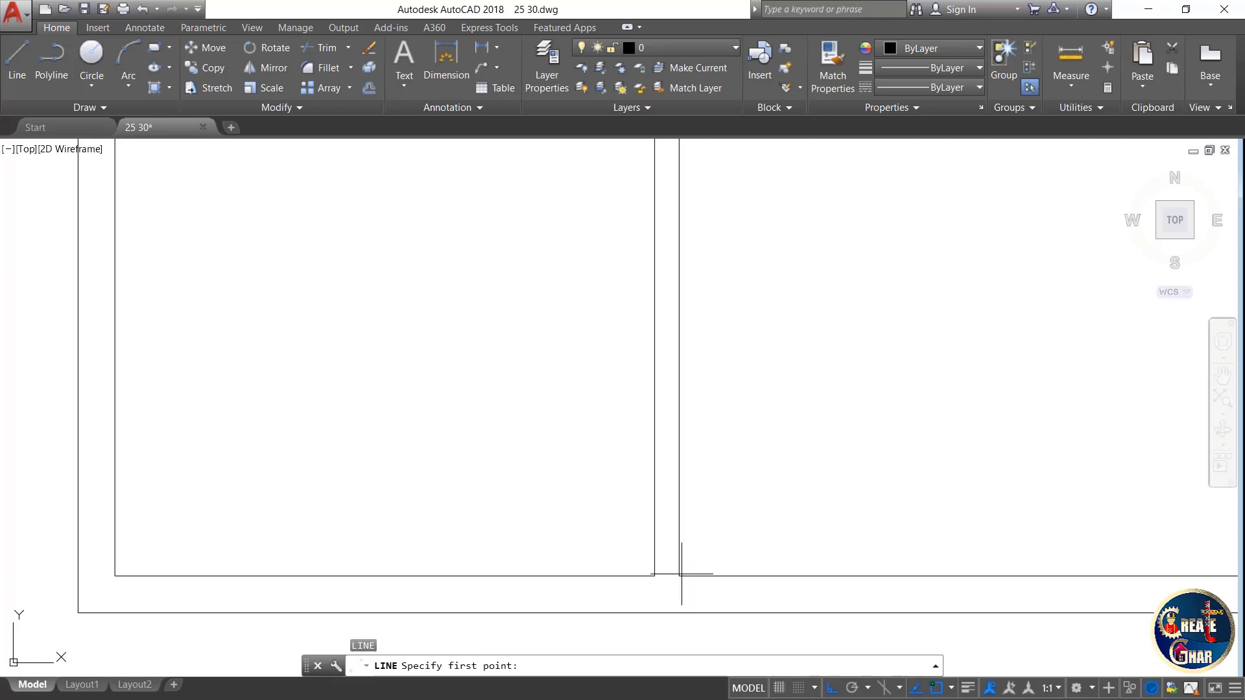
left_click(679, 576)
left_click(653, 576)
left_click(654, 575)
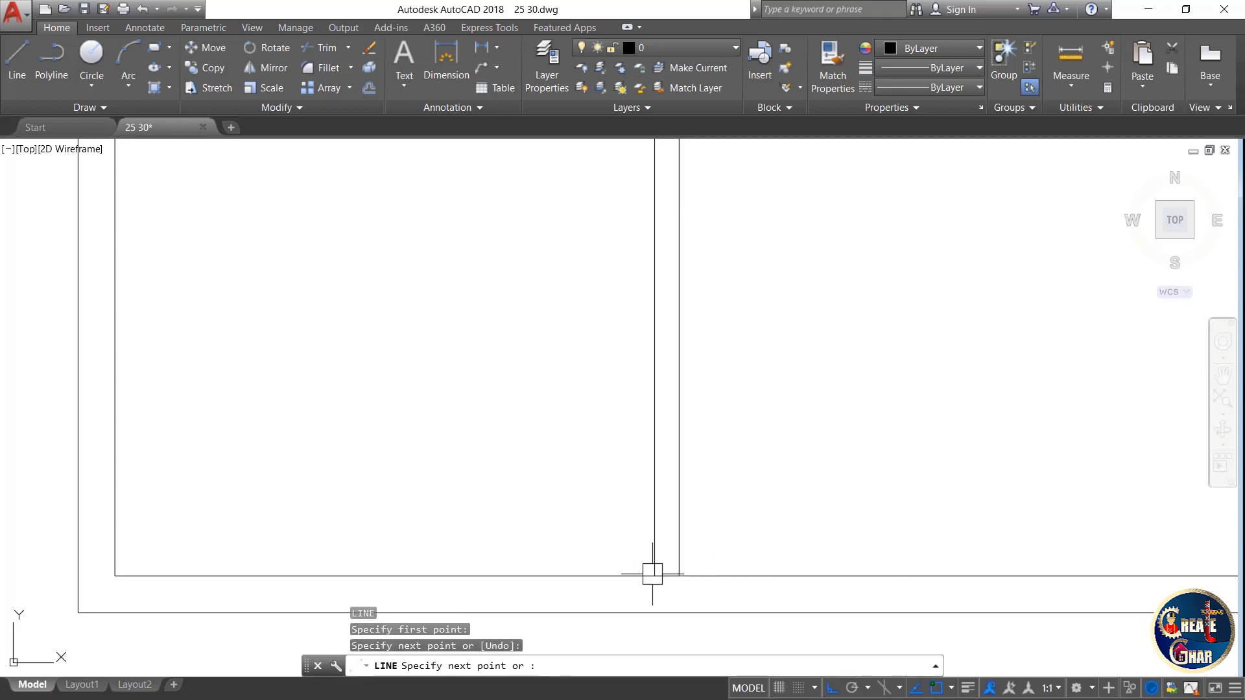
key("Escape")
- Offset the short line at the lower partition's bottom end 3' upward to mark the top of the opening
type("o")
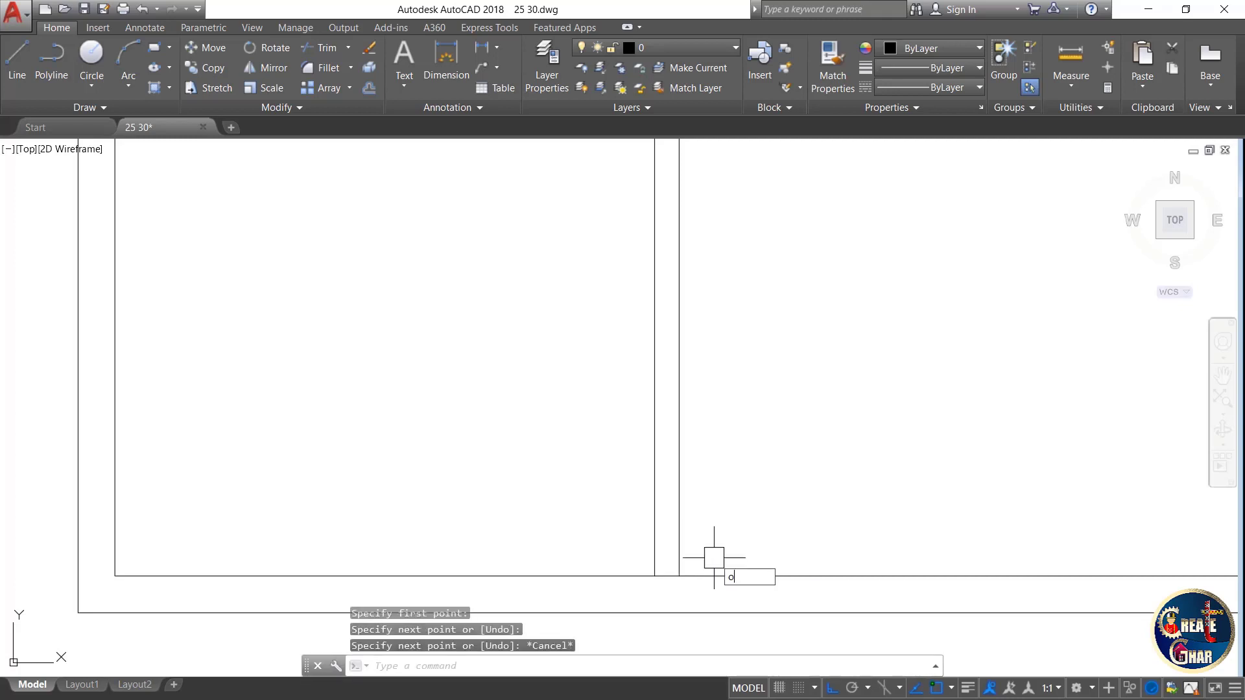
key("Return")
type("3'")
key("Return")
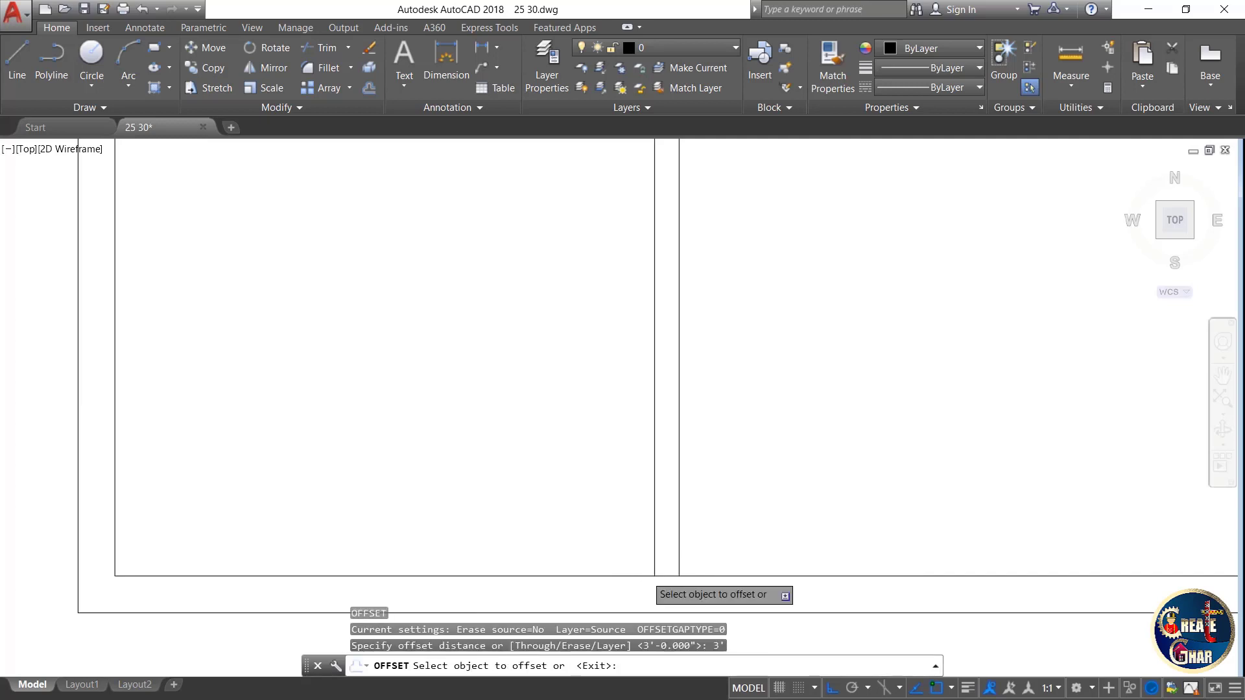
scroll(645, 574, "up", 2)
left_click(679, 577)
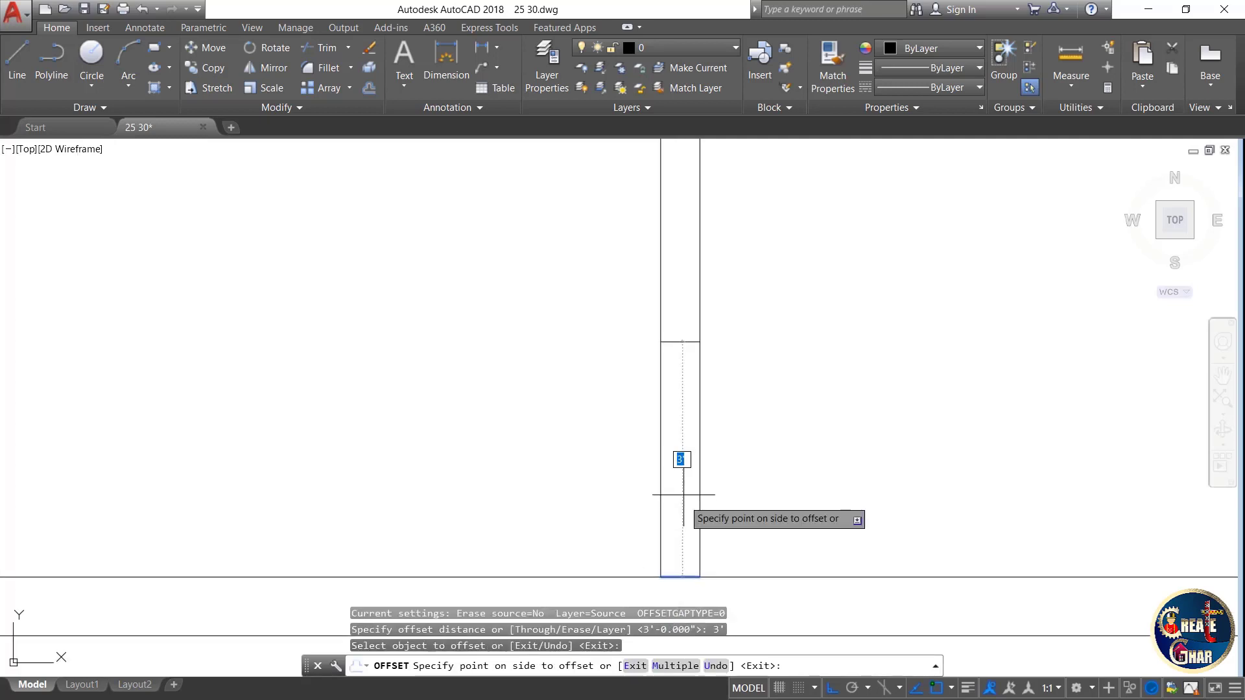
left_click(681, 494)
key("Escape")
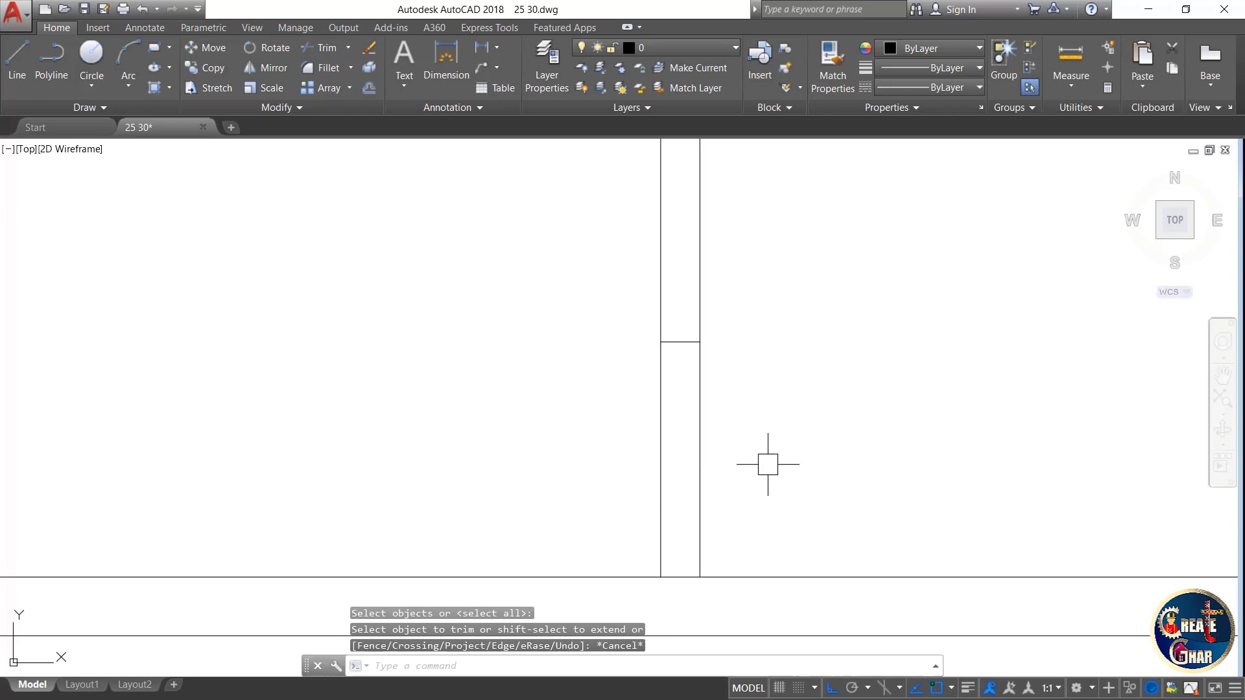
- Trim both partition lines below the offset line to cut the opening between the two lower rooms
key("Return")
key("Return")
left_click(767, 465)
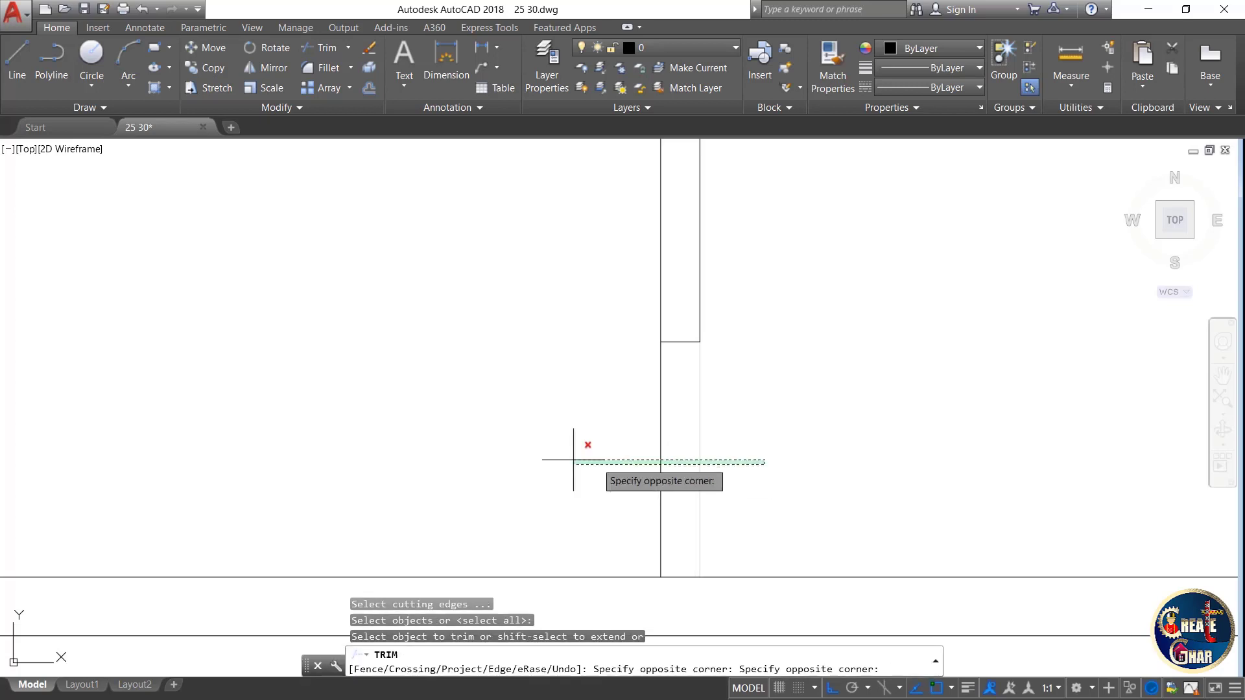
left_click(600, 477)
key("Escape")
scroll(595, 478, "down", 4)
scroll(617, 508, "down", 2)
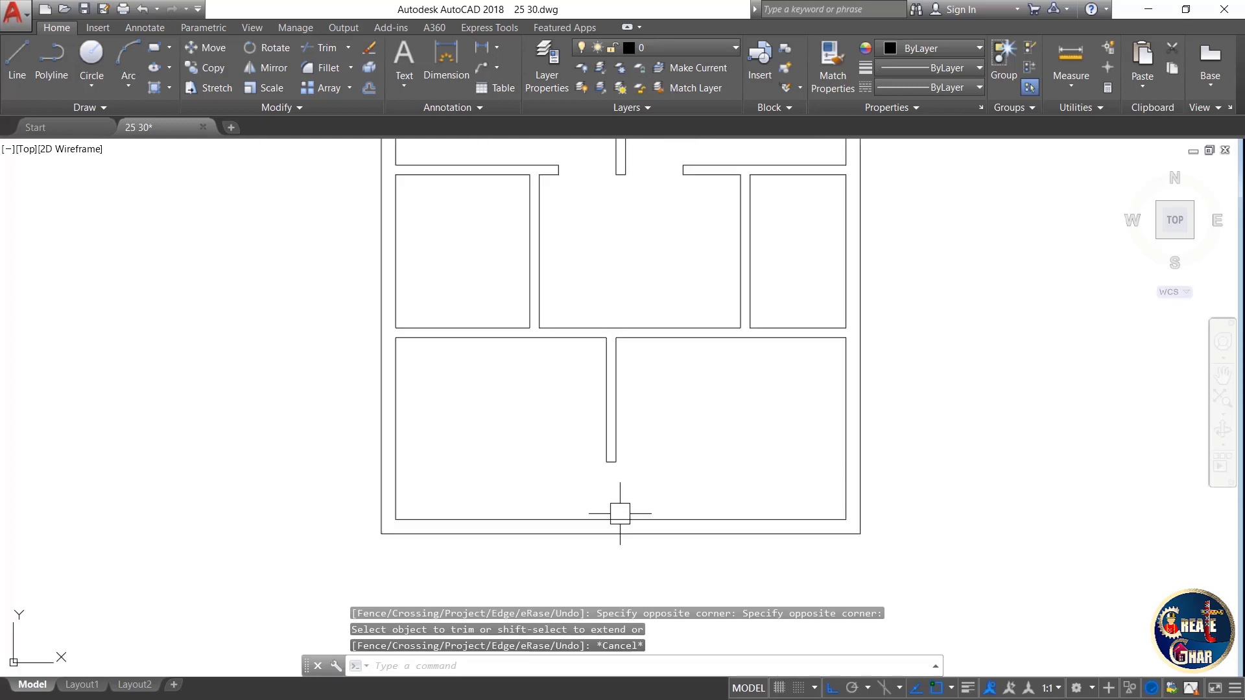
key("Escape")
key("Escape")
- Draw a line across the wall thickness from the lower-left room's upper-right corner straight up to the wall's upper line
scroll(575, 344, "up", 2)
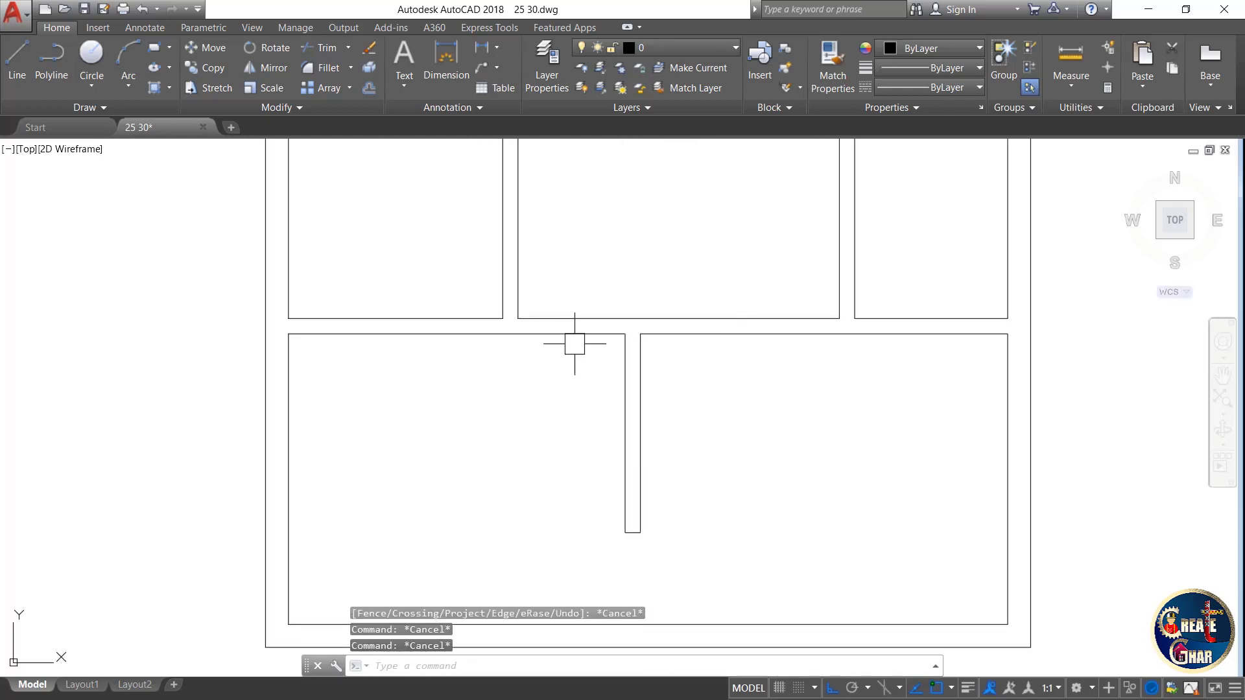
left_click_drag(601, 260, 543, 454)
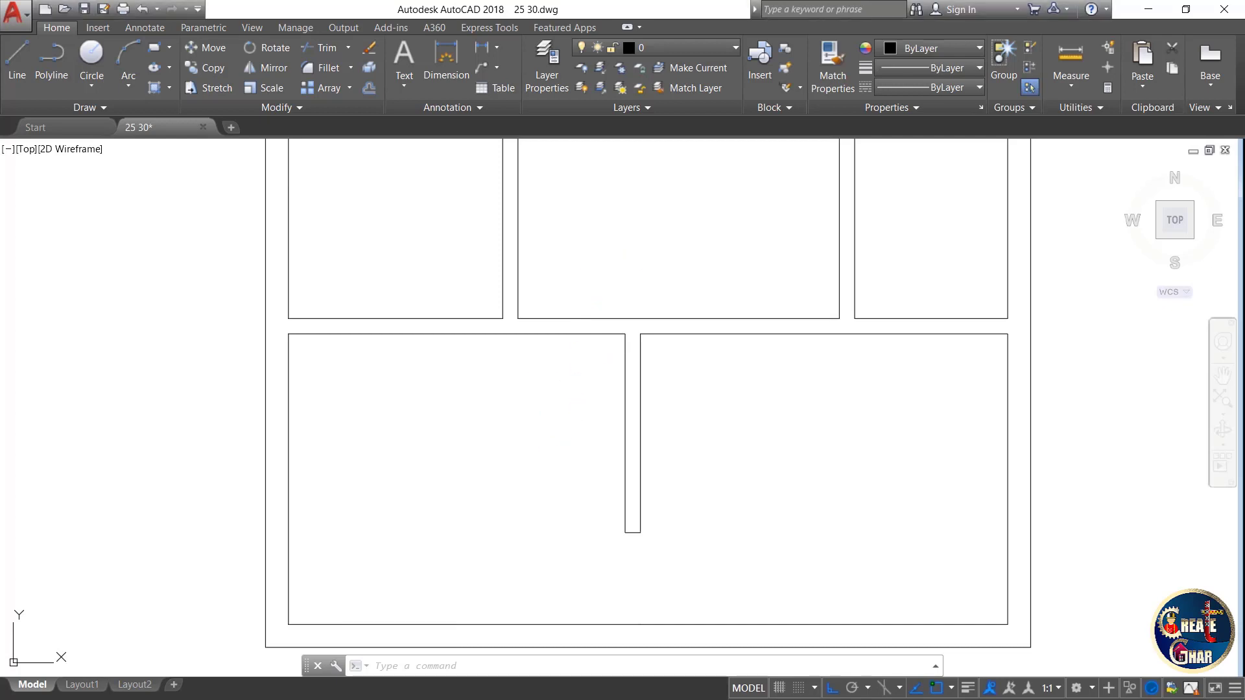
scroll(584, 310, "up", 2)
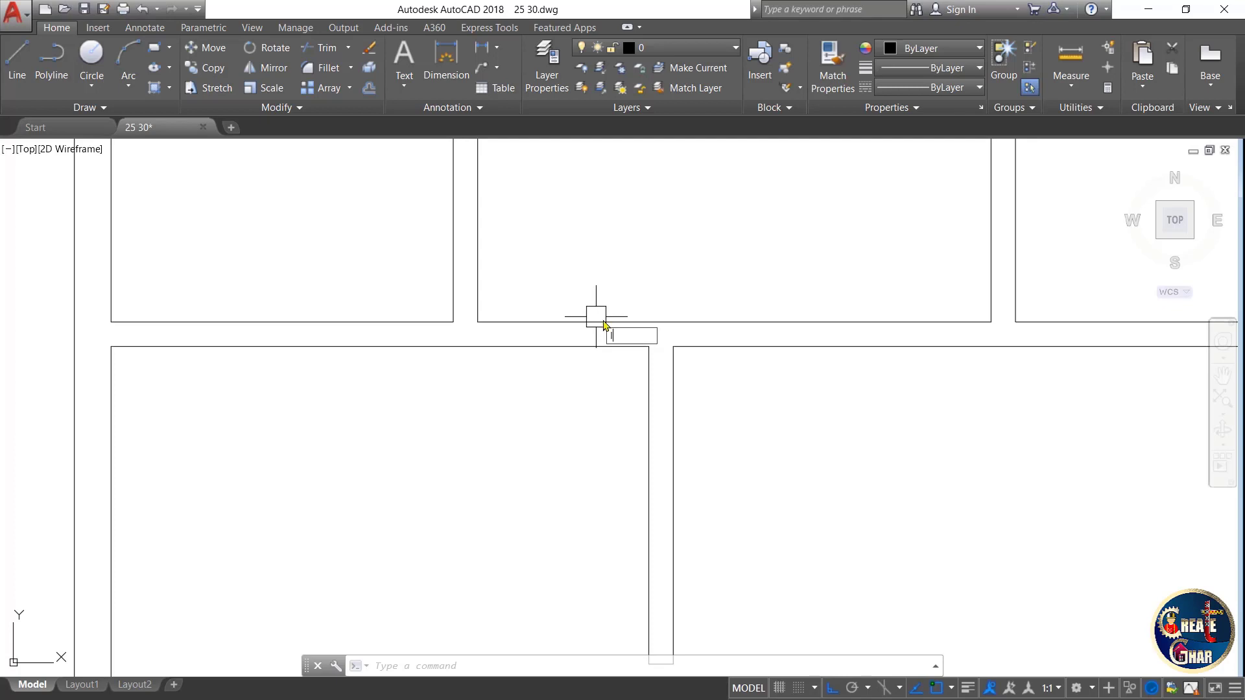
key("l")
key("Return")
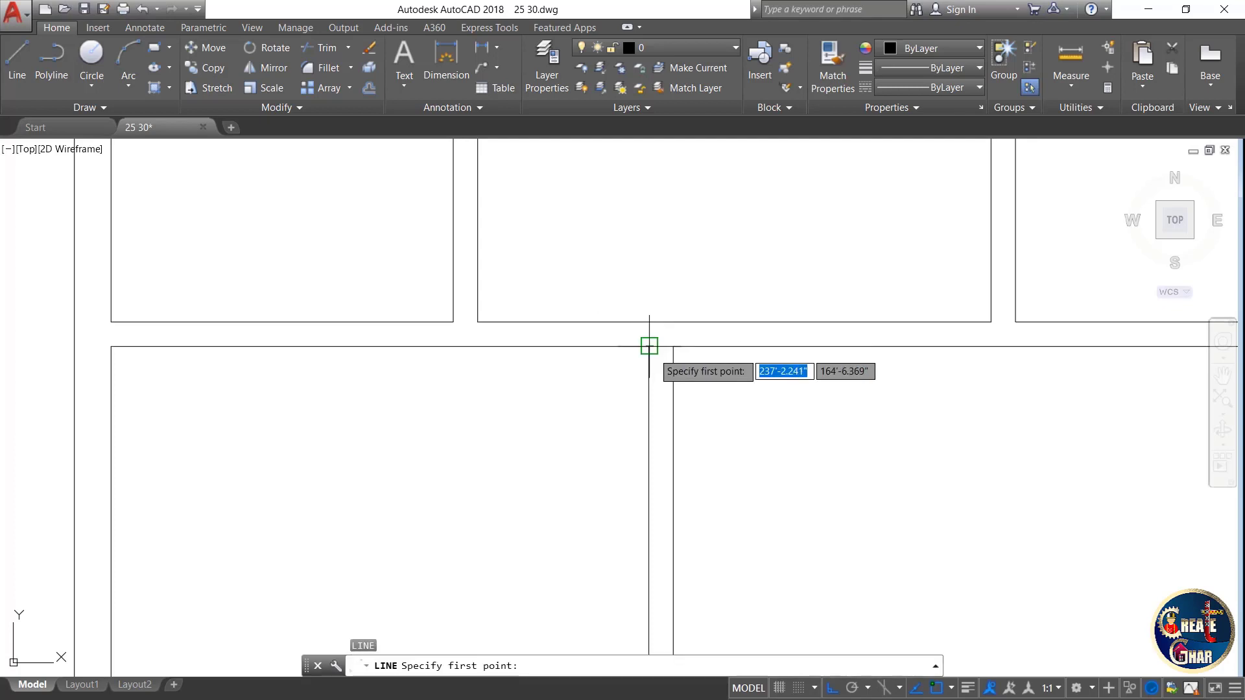
left_click(649, 346)
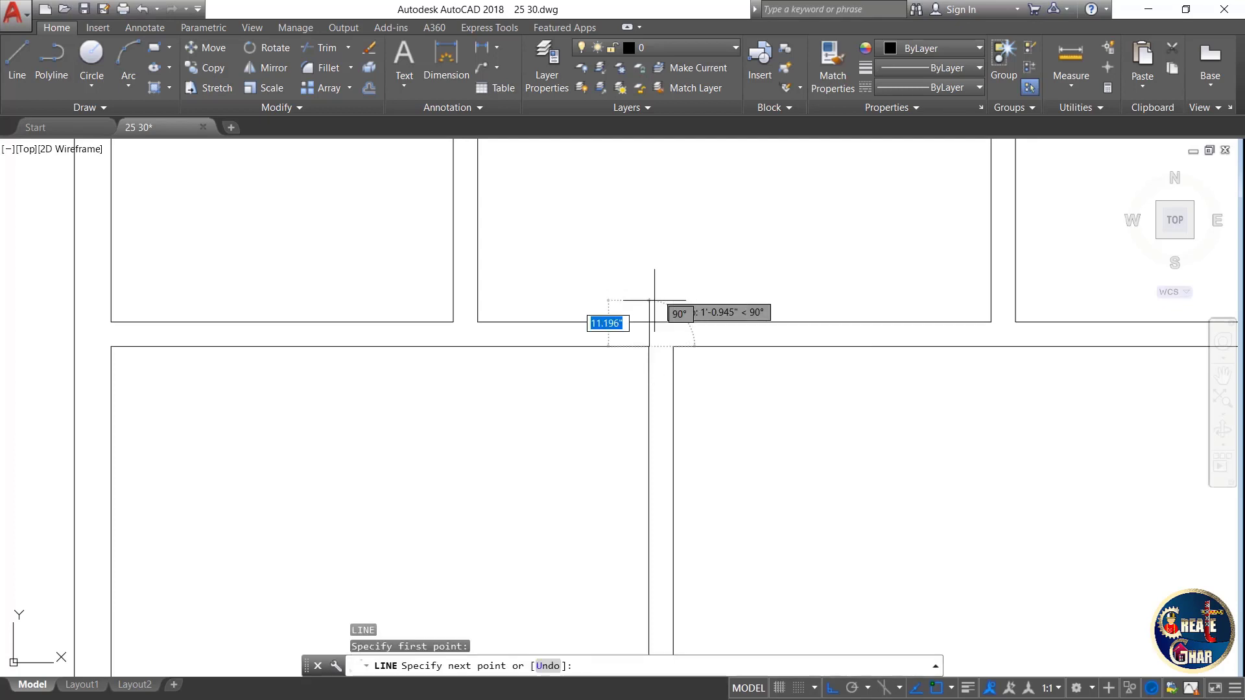
key("Escape")
- Offset the short line above the lower-left room's upper-right corner 3' to the left
scroll(659, 291, "up", 4)
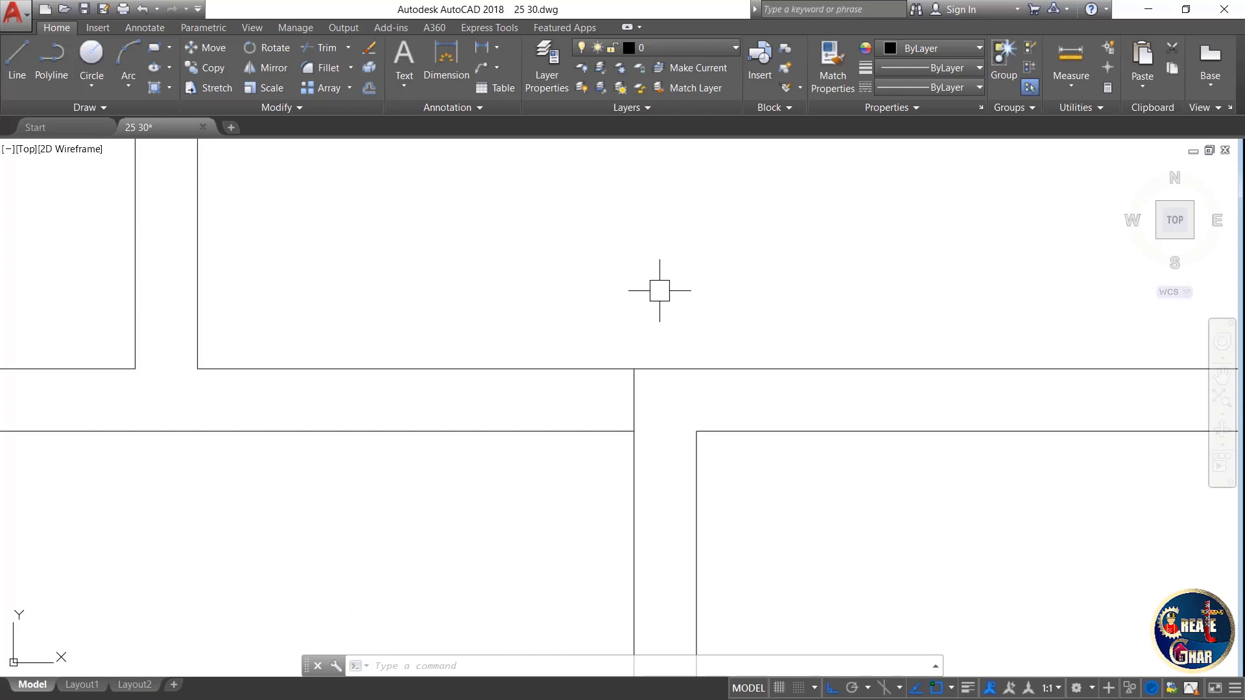
type("o")
key("Return")
key("Return")
left_click(633, 405)
left_click(378, 395)
key("Return")
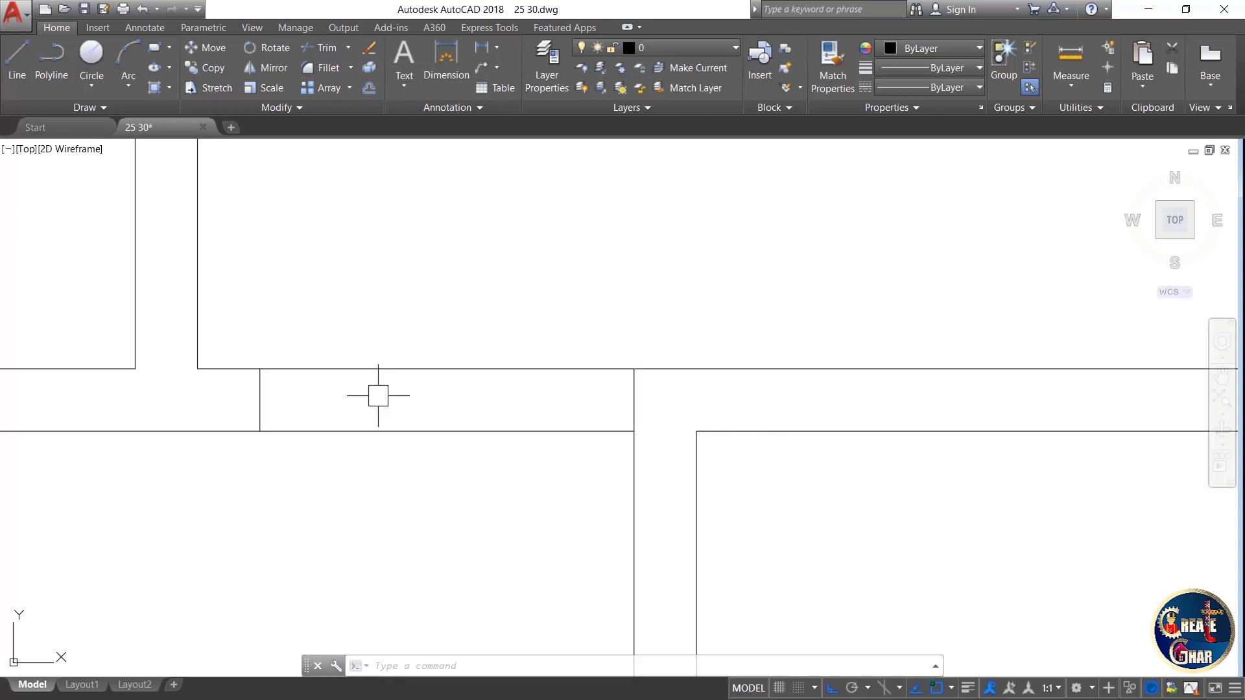
- Trim both wall lines between the two cross lines to cut the opening from the lower-left room to the central room
type("tr")
key("Return")
key("Return")
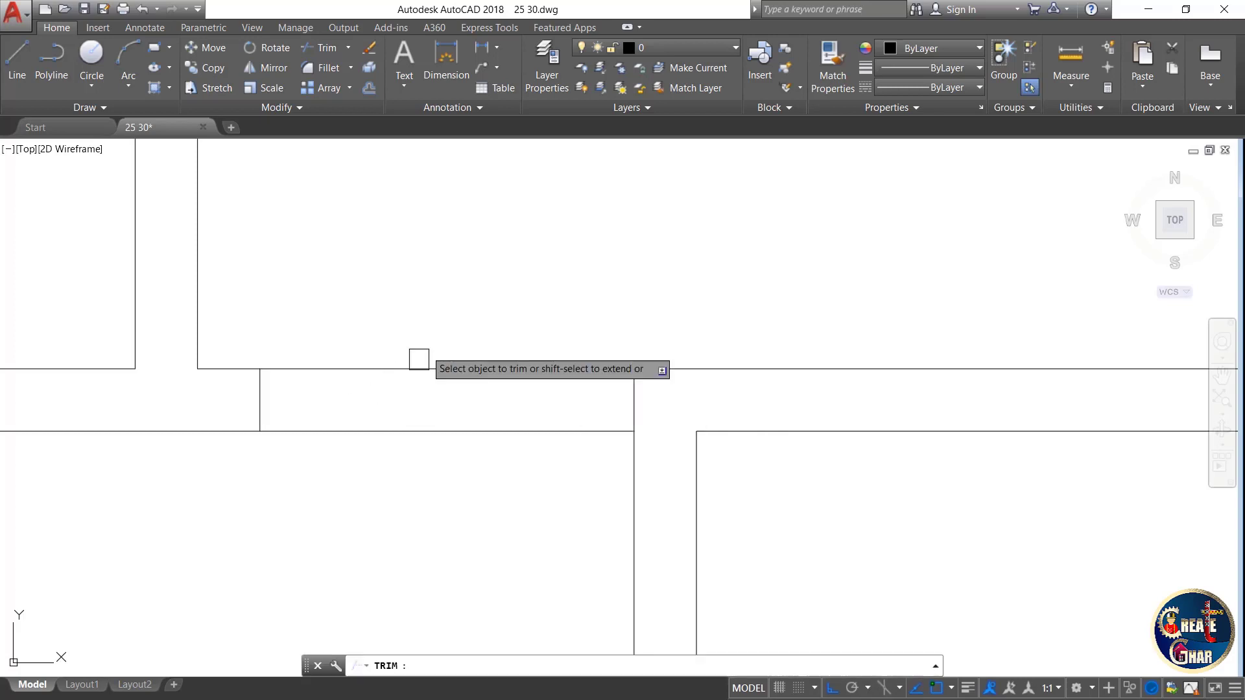
left_click(426, 350)
left_click(415, 427)
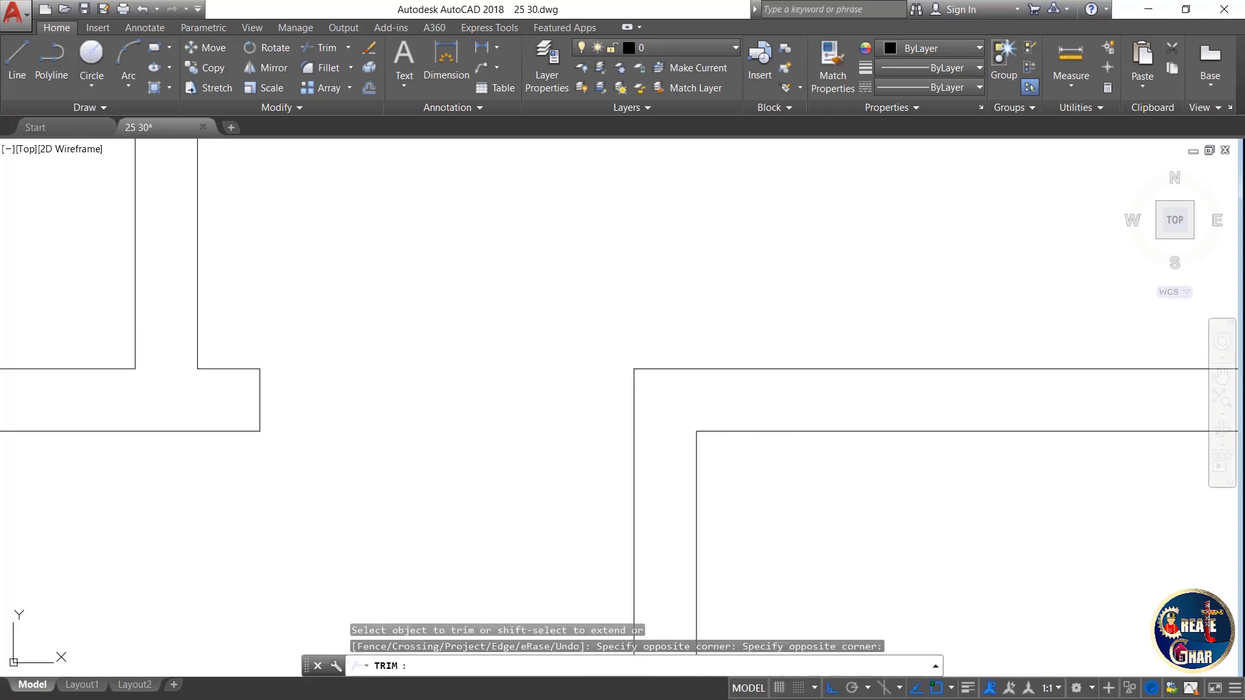
key("Escape")
scroll(413, 448, "down", 5)
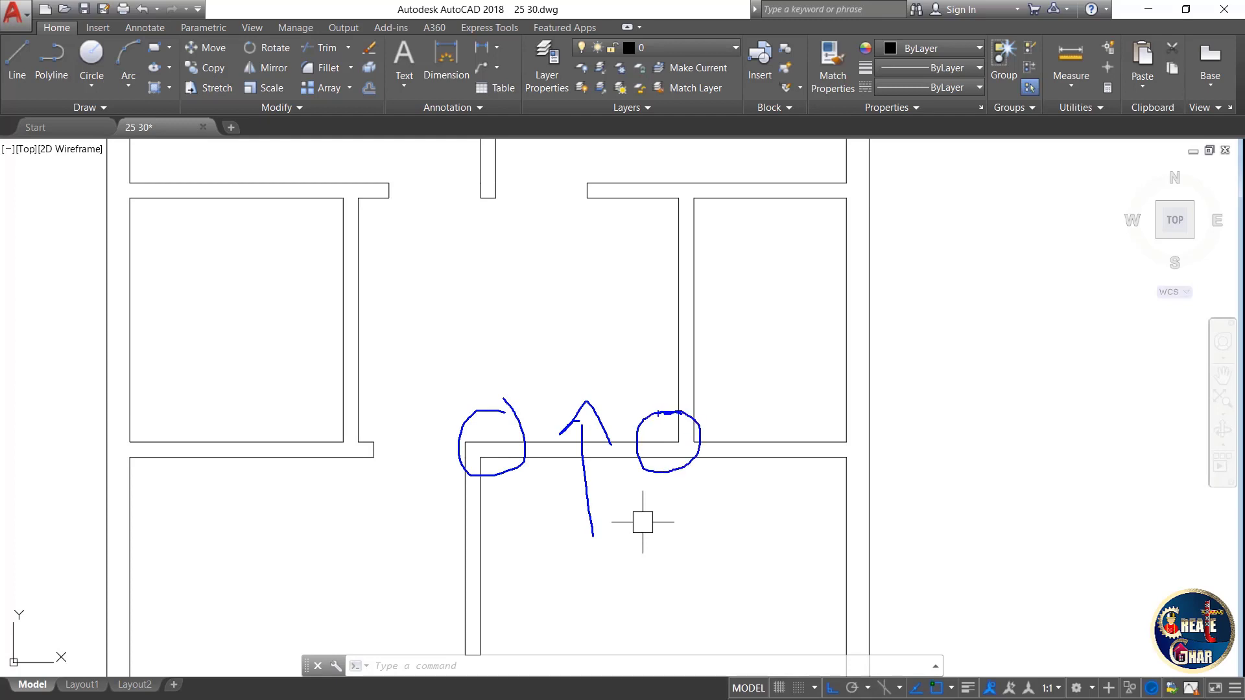
key("Escape")
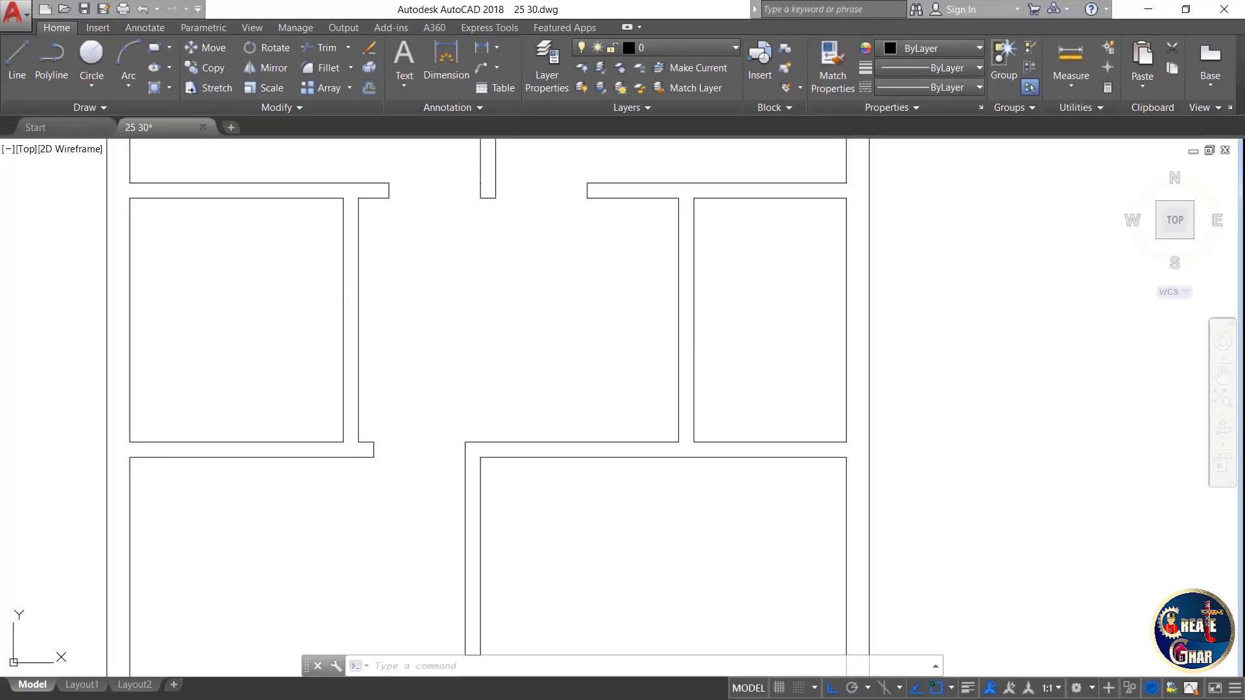
- Draw a line across the wall above the lower-right room, straight down from the central room's lower-right corner
scroll(674, 447, "up", 4)
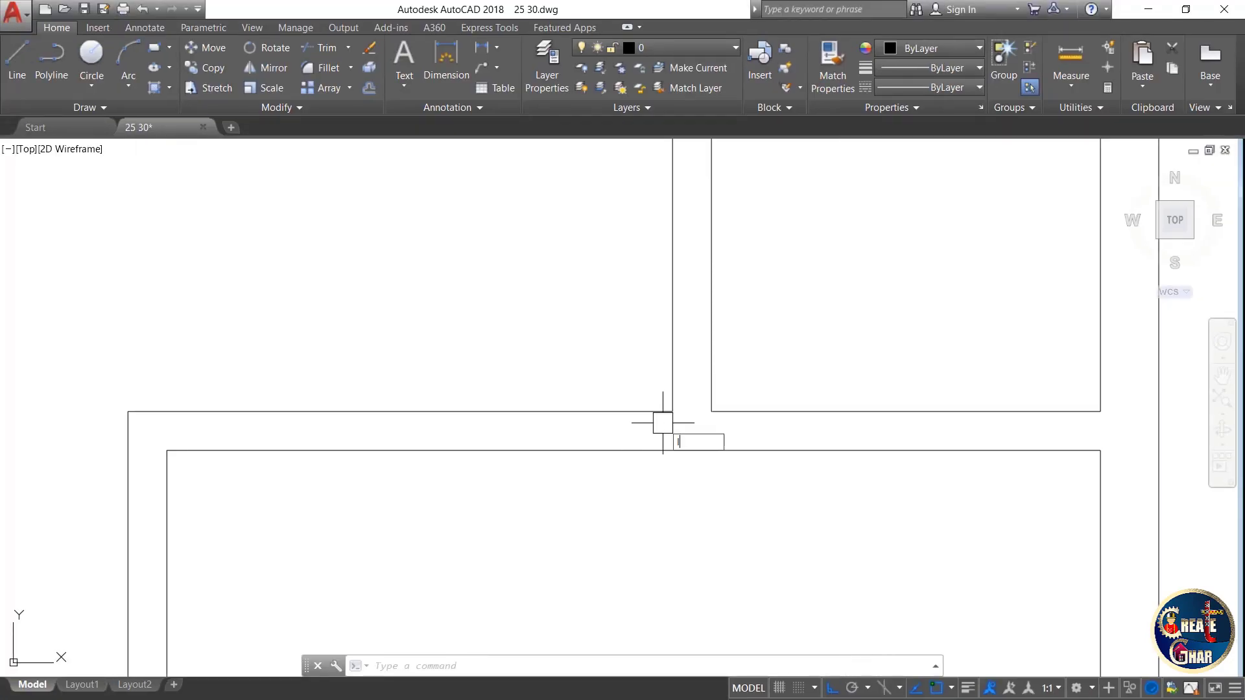
type("l")
key("Return")
left_click(674, 408)
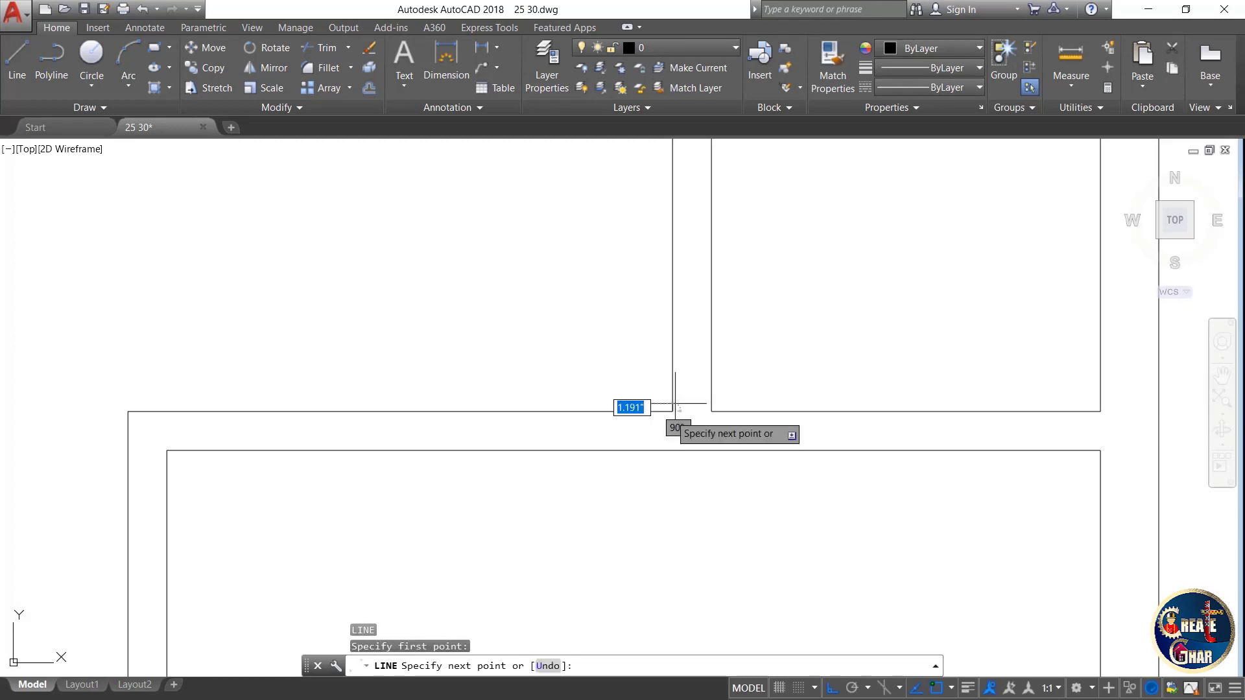
left_click(670, 450)
key("Escape")
- Offset the short line at the central room's lower-right corner 3' to the left
type("o")
key("Return")
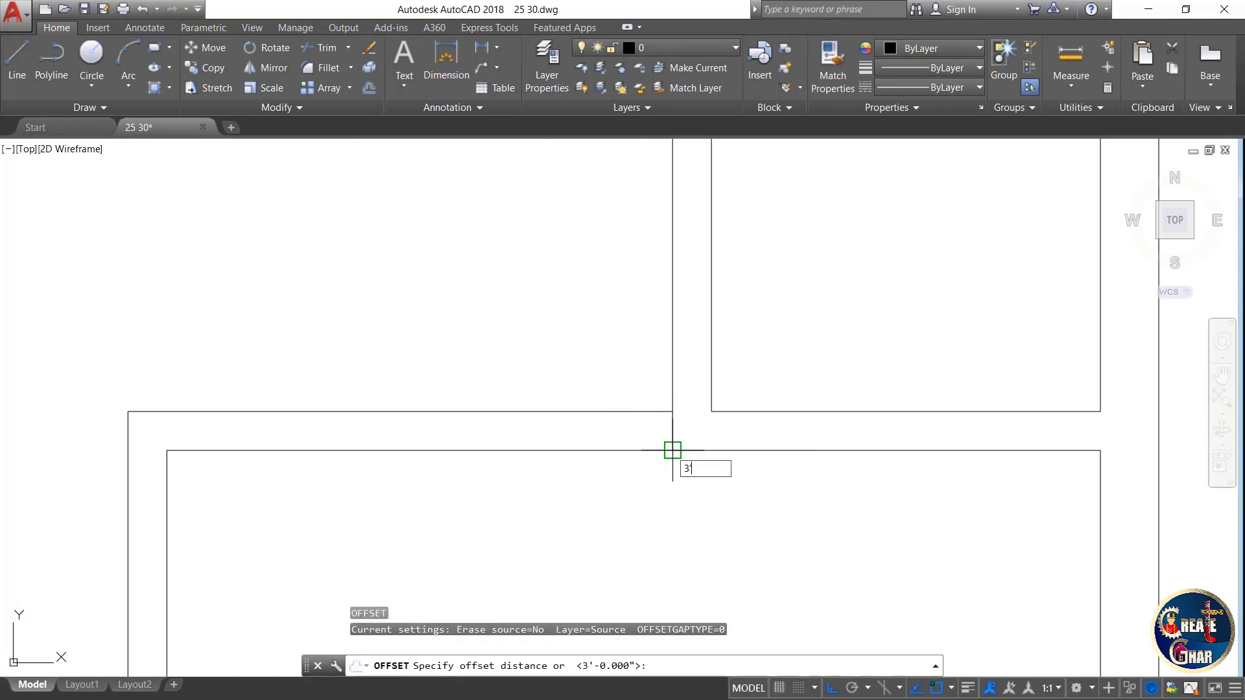
type("3'")
key("Return")
left_click(670, 430)
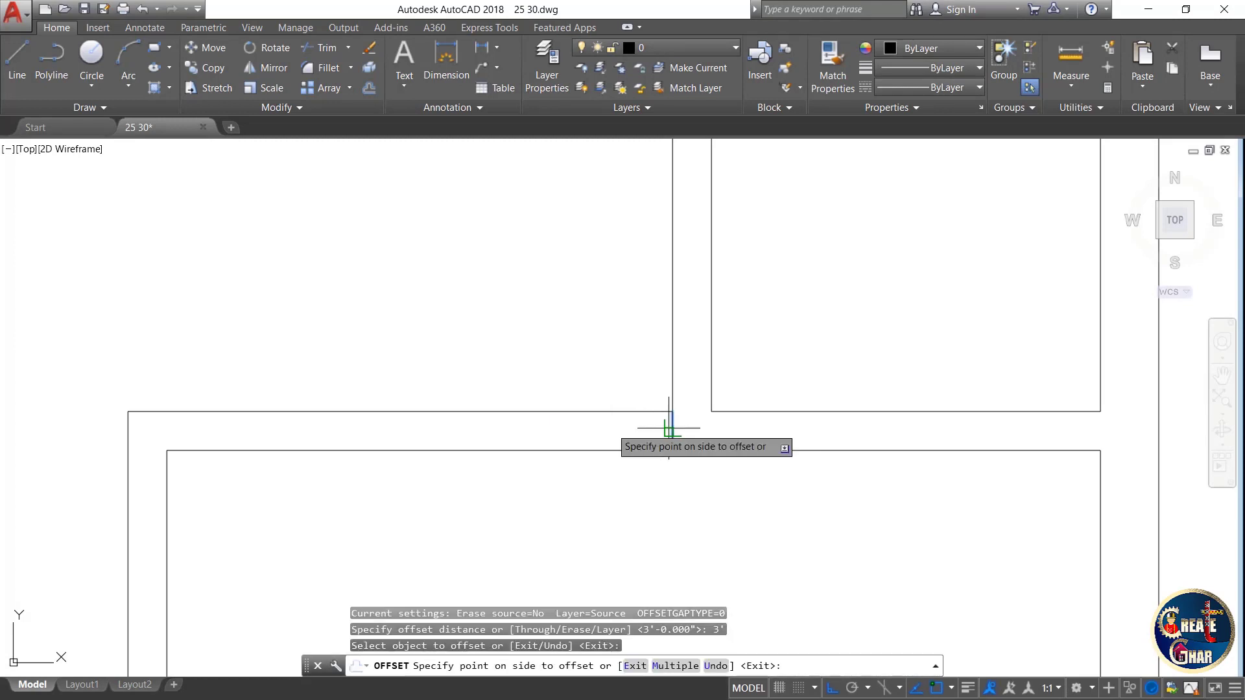
left_click(528, 427)
key("Escape")
key("Escape")
key("Escape")
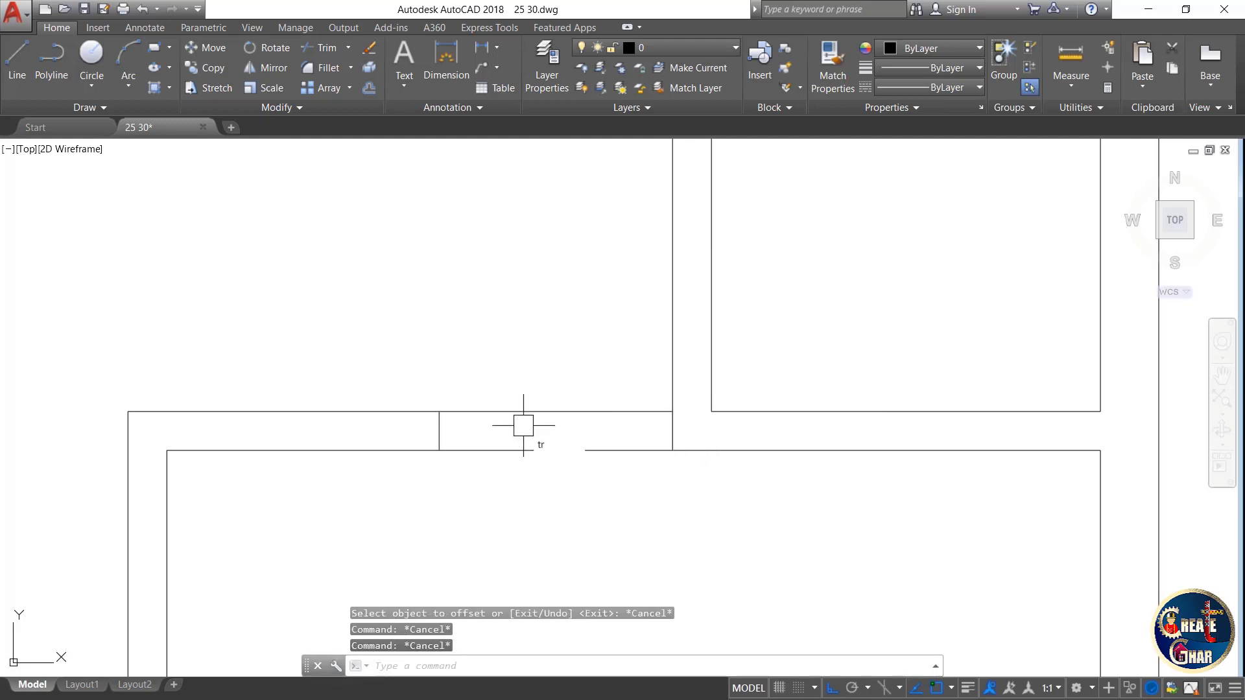
- Trim both wall lines between the two cross lines to cut the opening from the lower-right room to the central room
type("tr")
key("Return")
key("Return")
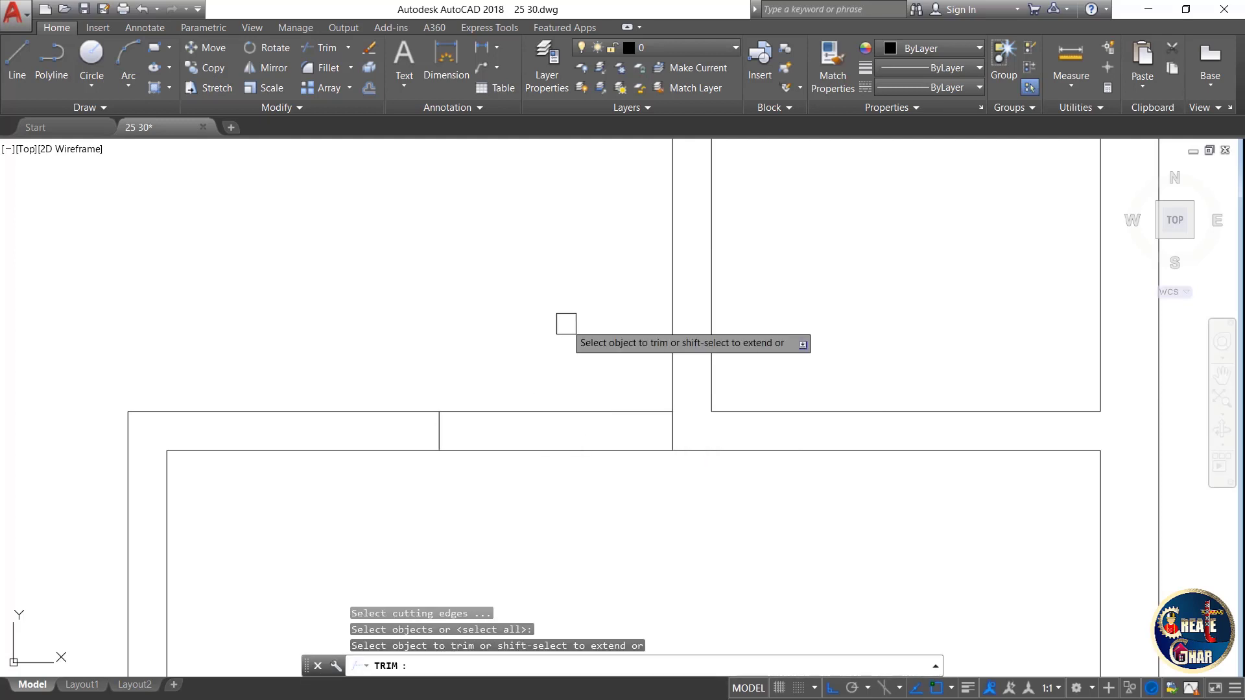
left_click(567, 322)
left_click(533, 479)
key("Escape")
scroll(580, 439, "down", 6)
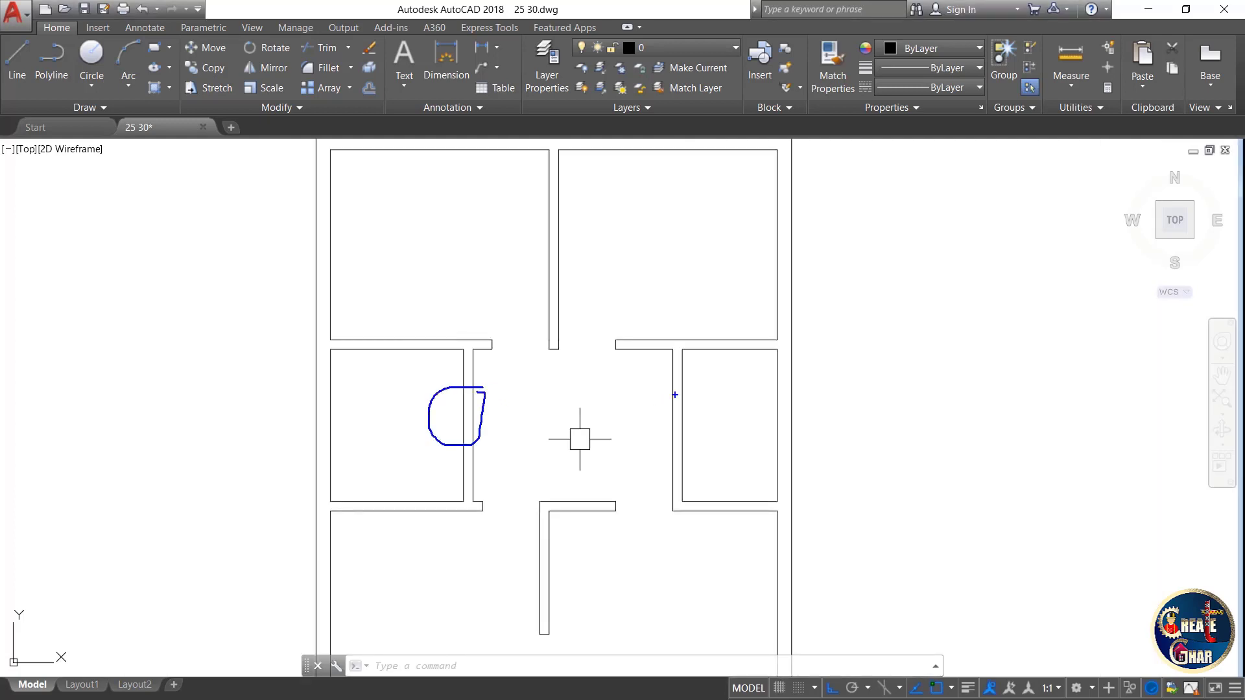
key("Escape")
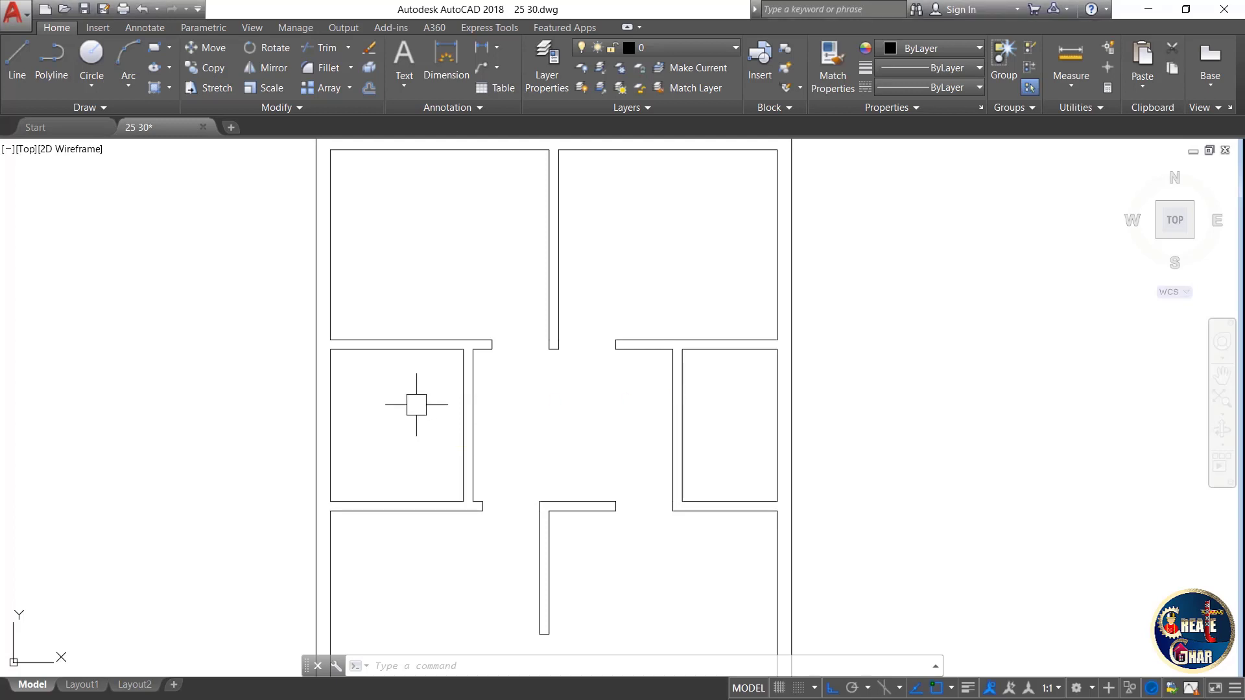
scroll(416, 404, "up", 4)
scroll(416, 405, "down", 2)
middle_click_drag(416, 405, 536, 391)
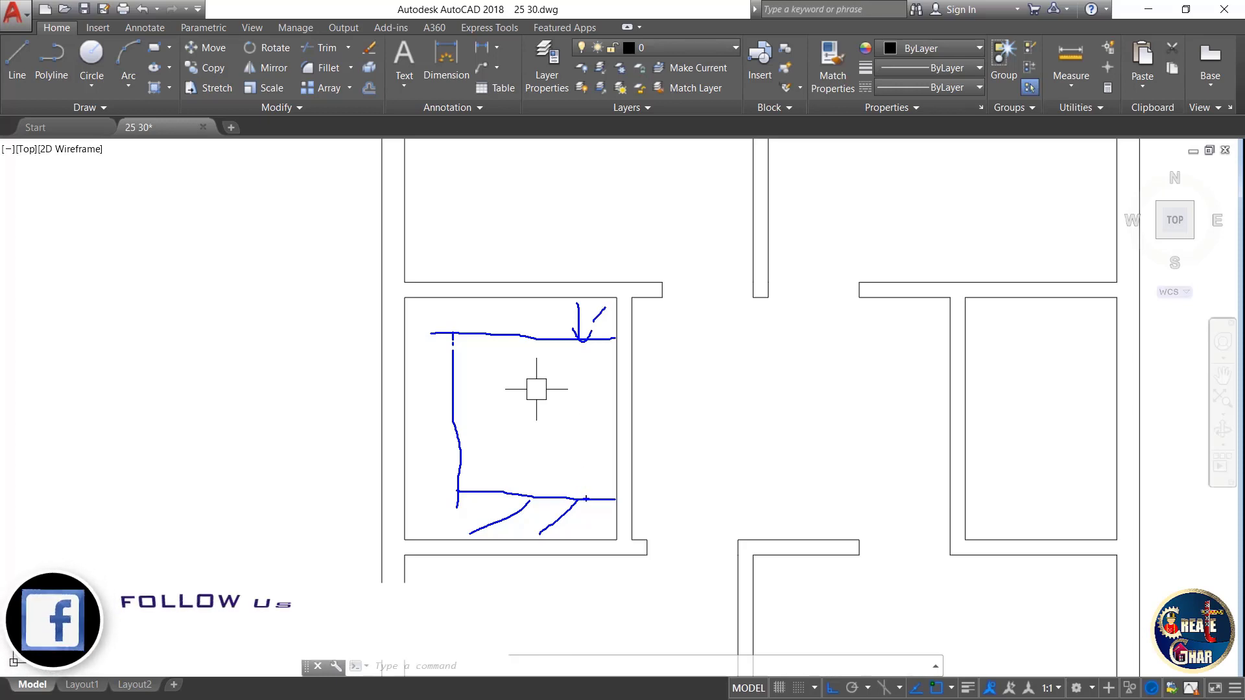
left_click_drag(588, 500, 591, 541)
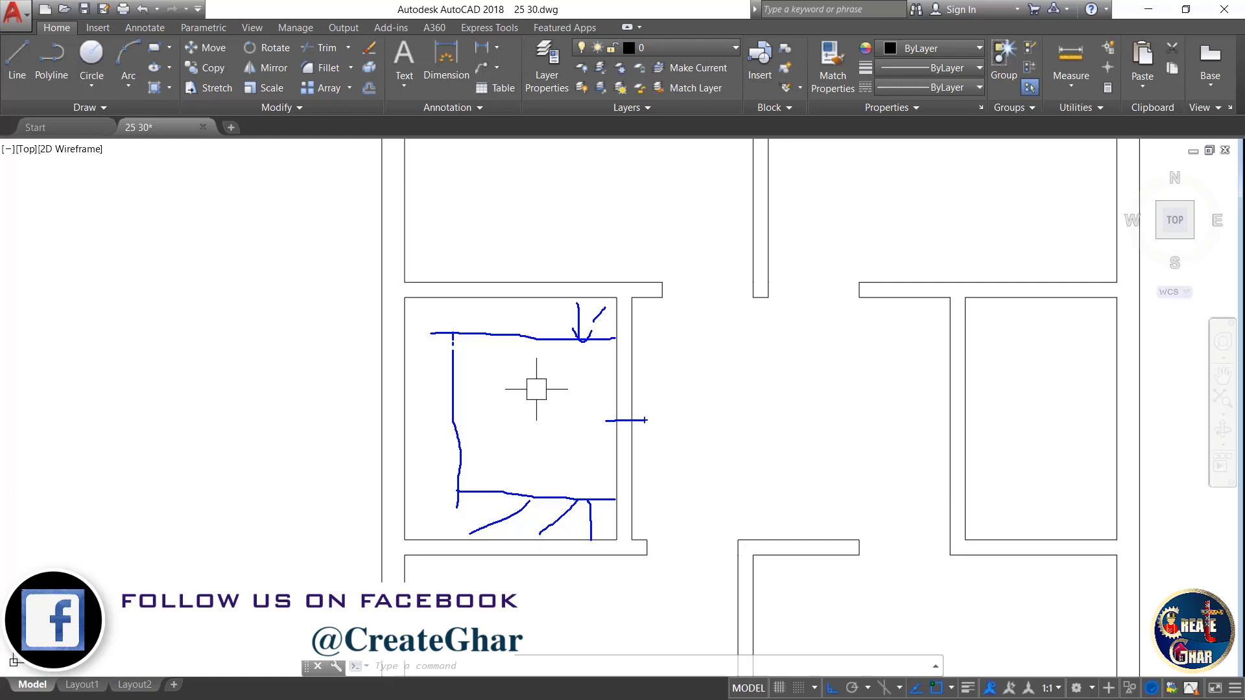
key("Escape")
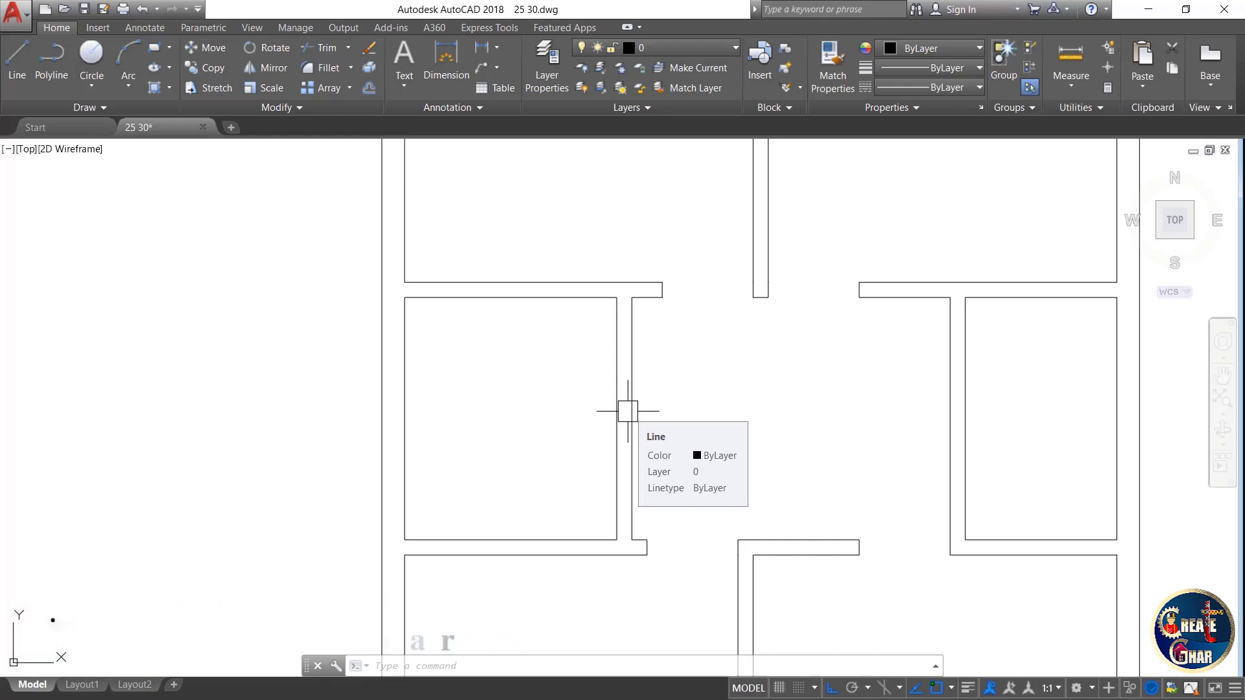
- Draw a line across the partition between the middle-left room and the central room at the wall's midpoint
type("l")
scroll(627, 415, "up", 2)
key("Return")
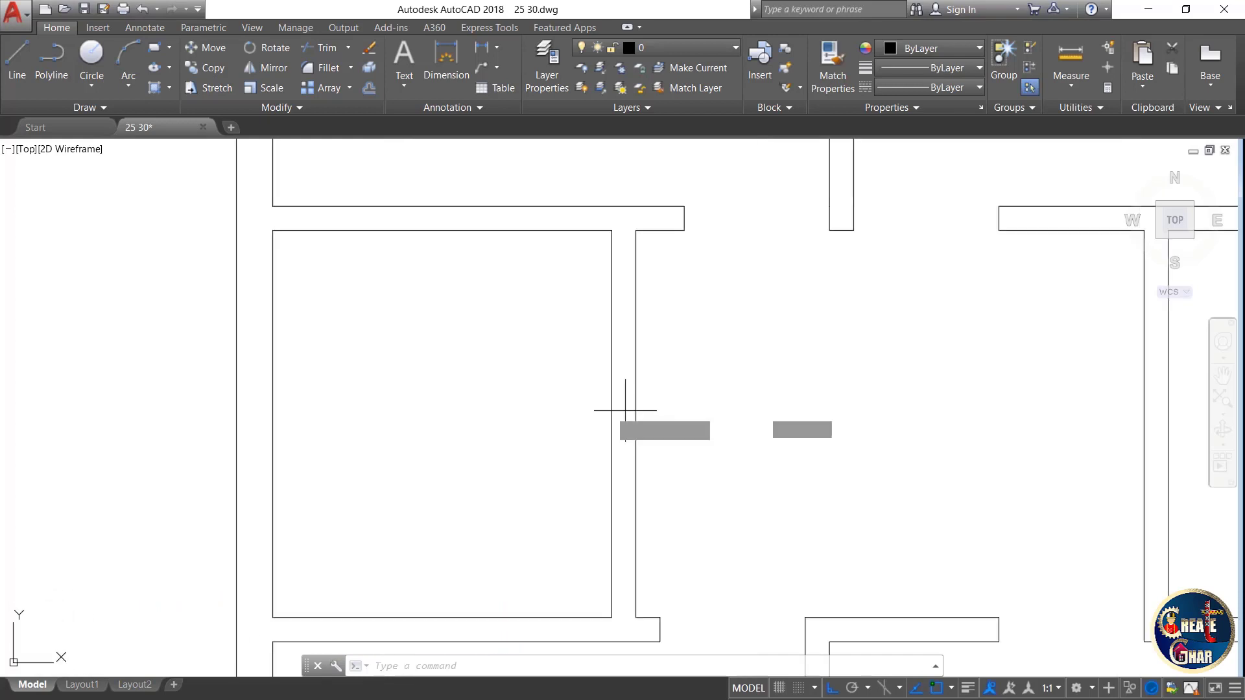
left_click(611, 424)
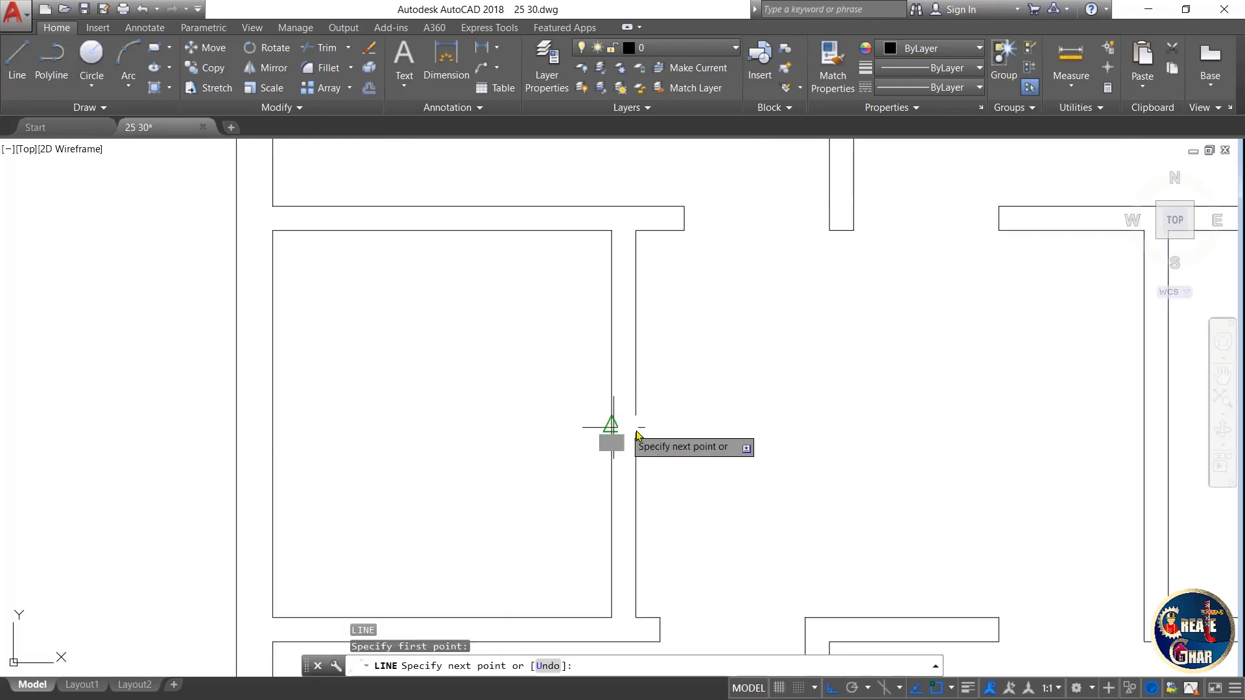
left_click(636, 424)
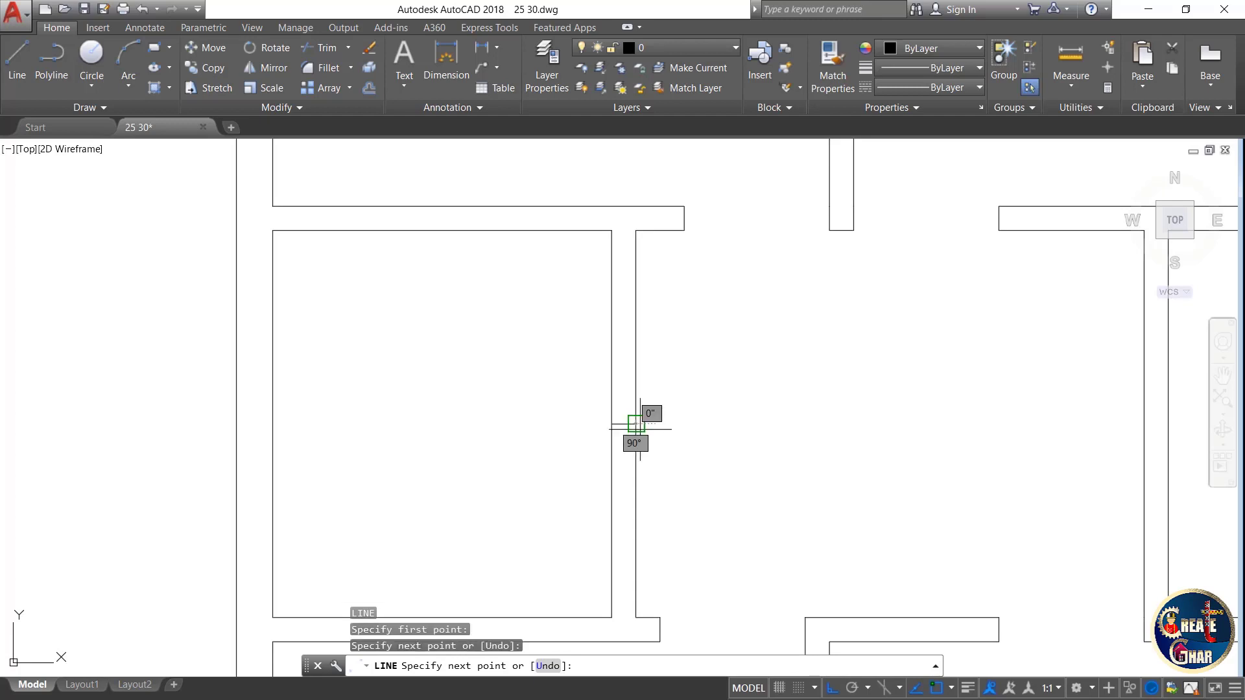
key("Escape")
key("Escape")
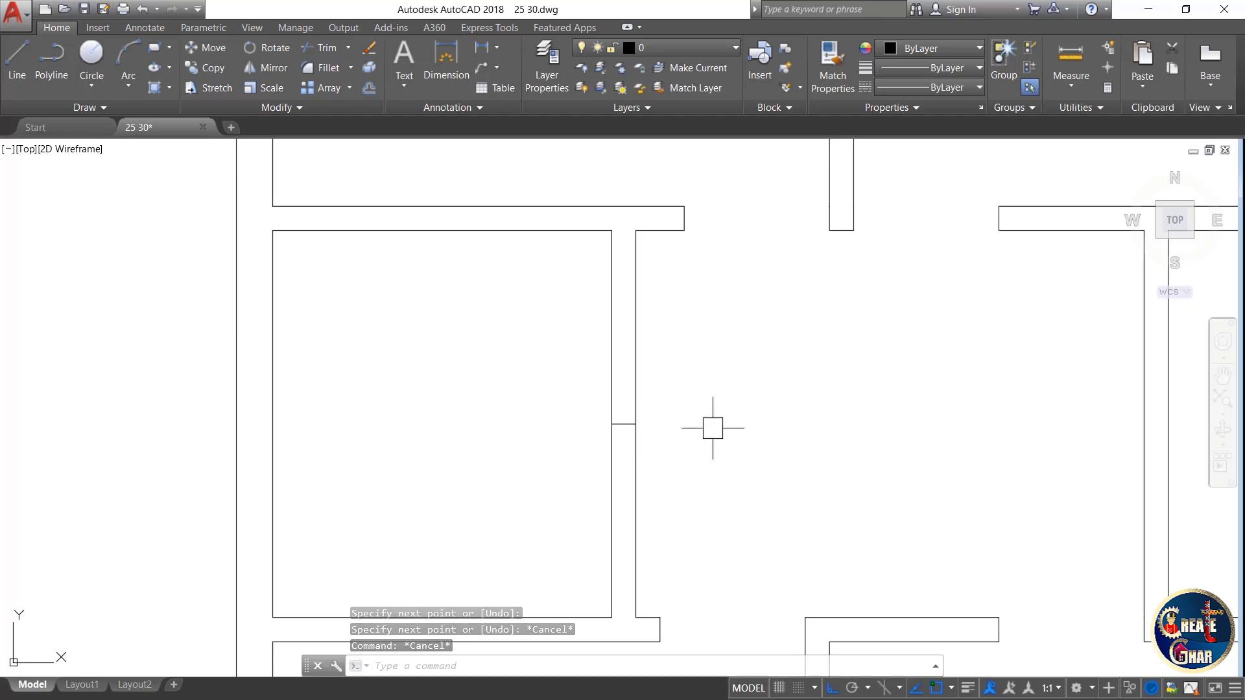
- Offset the midpoint line across the middle-left room's partition 1.5' both upward and downward
type("o")
key("Return")
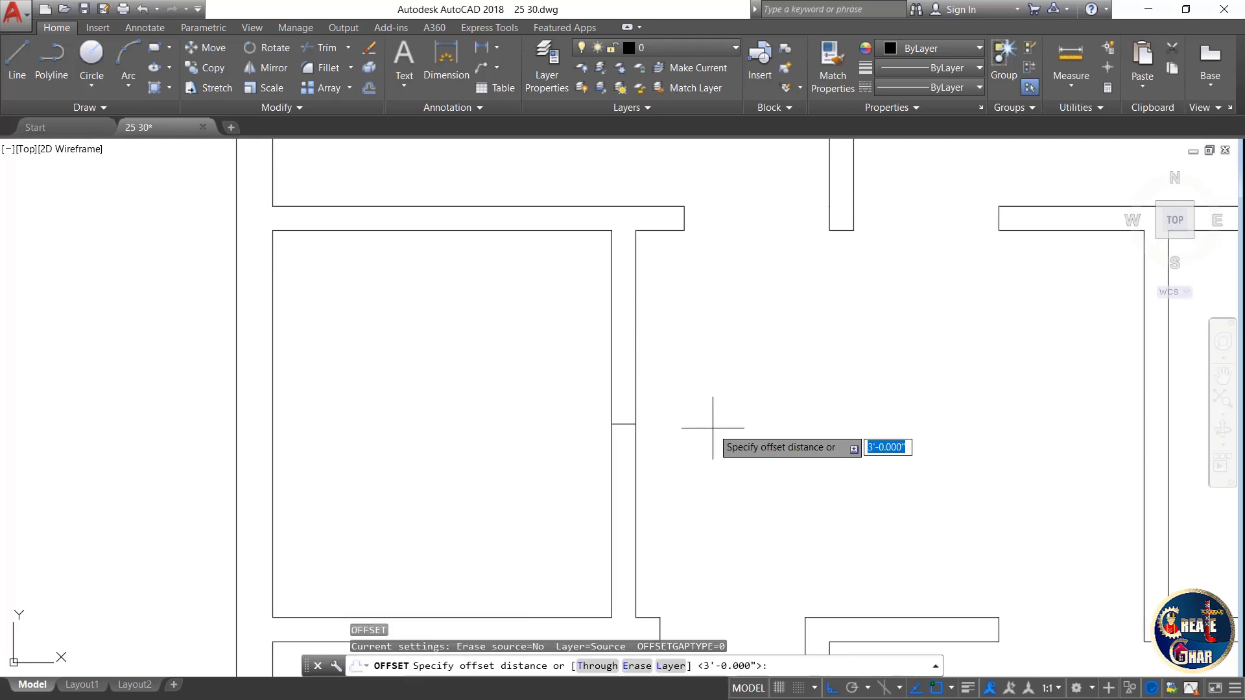
type("1.5")
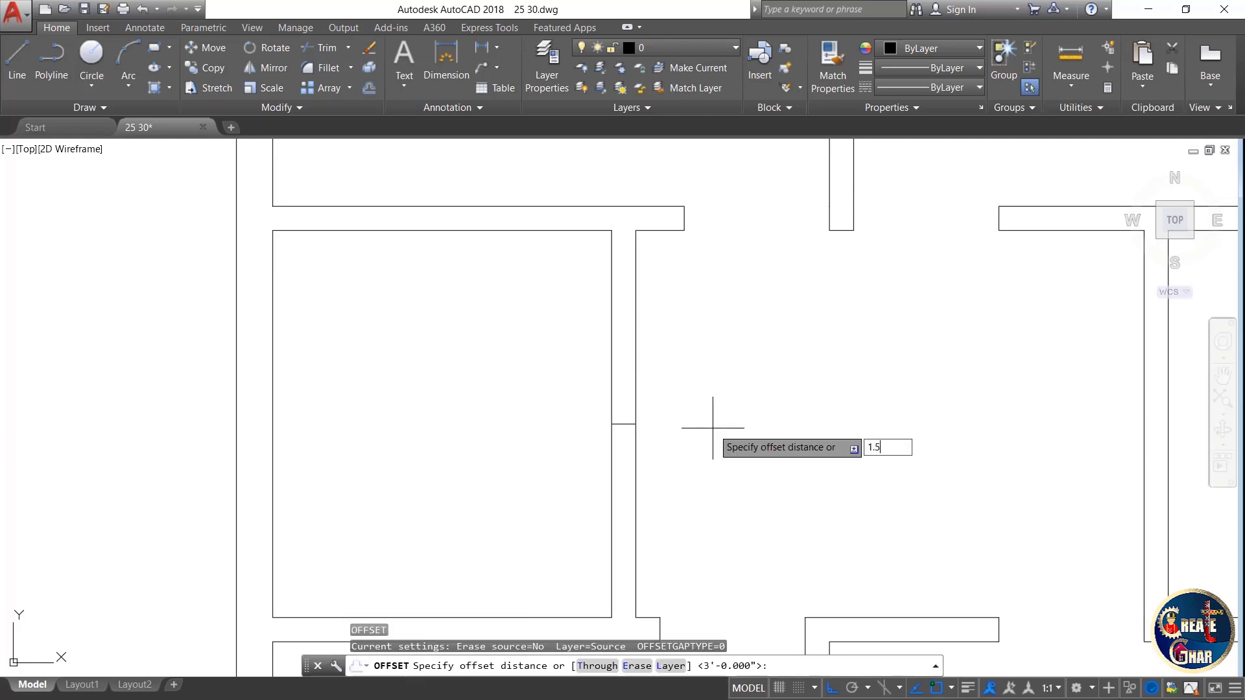
key("Return")
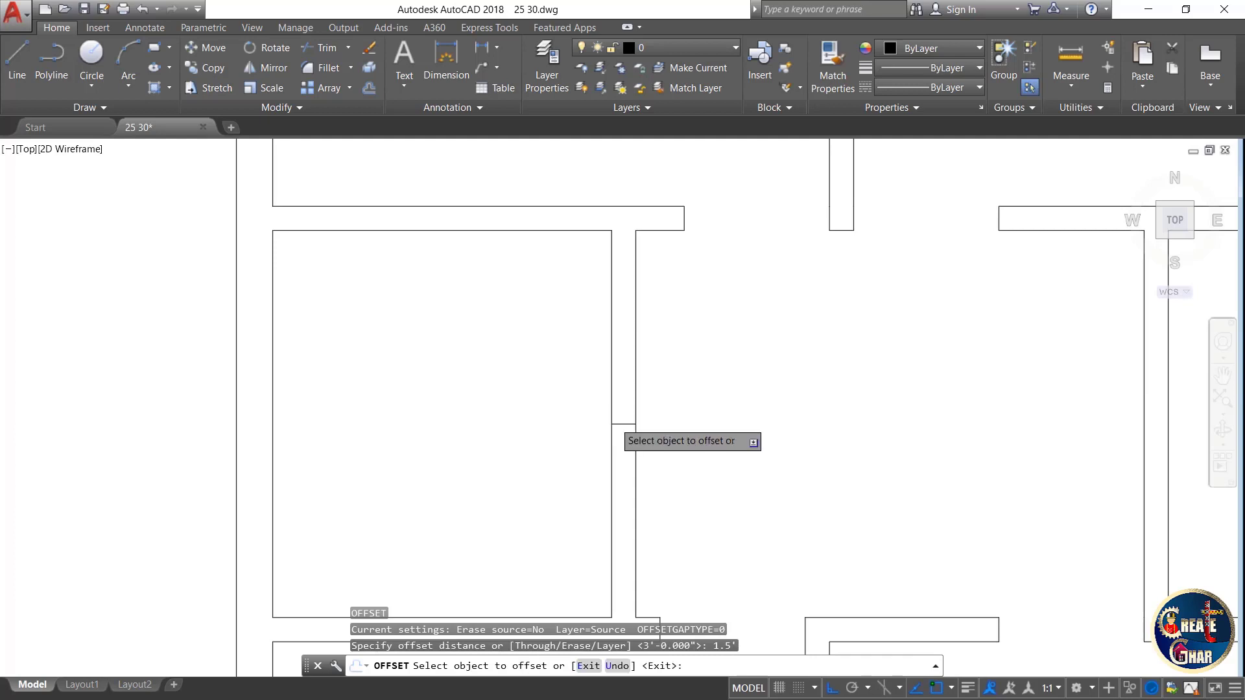
scroll(623, 425, "up", 4)
left_click(637, 429)
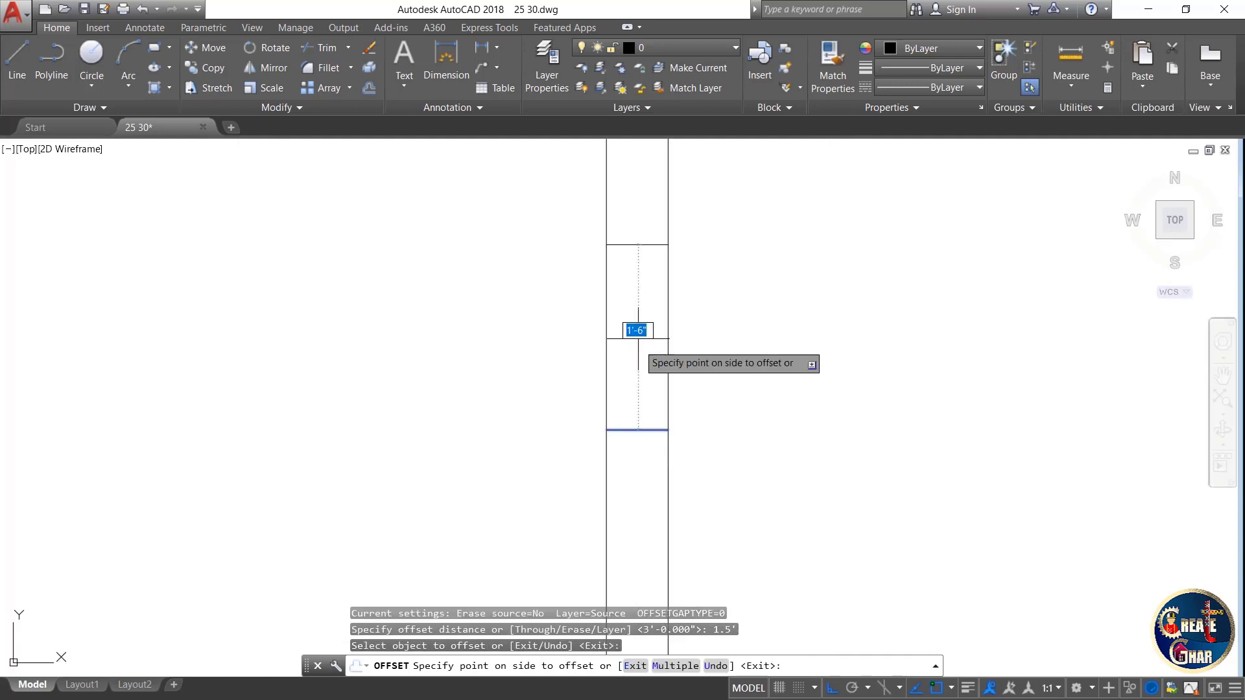
left_click(642, 350)
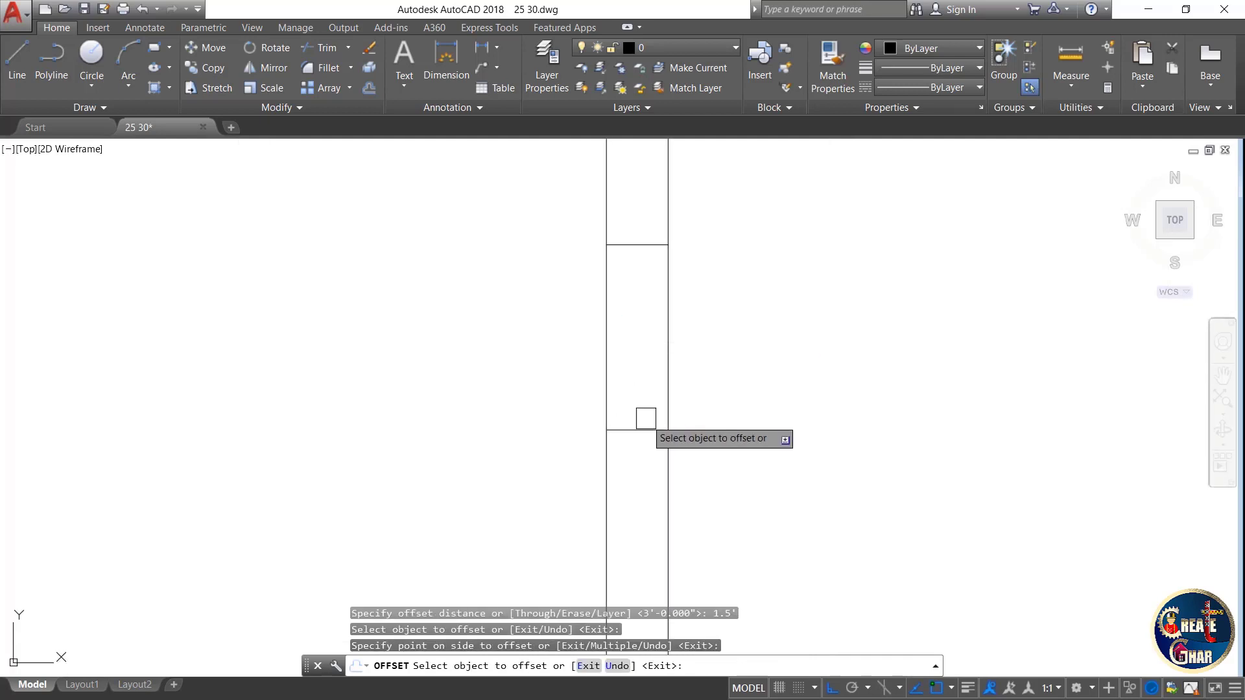
left_click(648, 429)
left_click(642, 510)
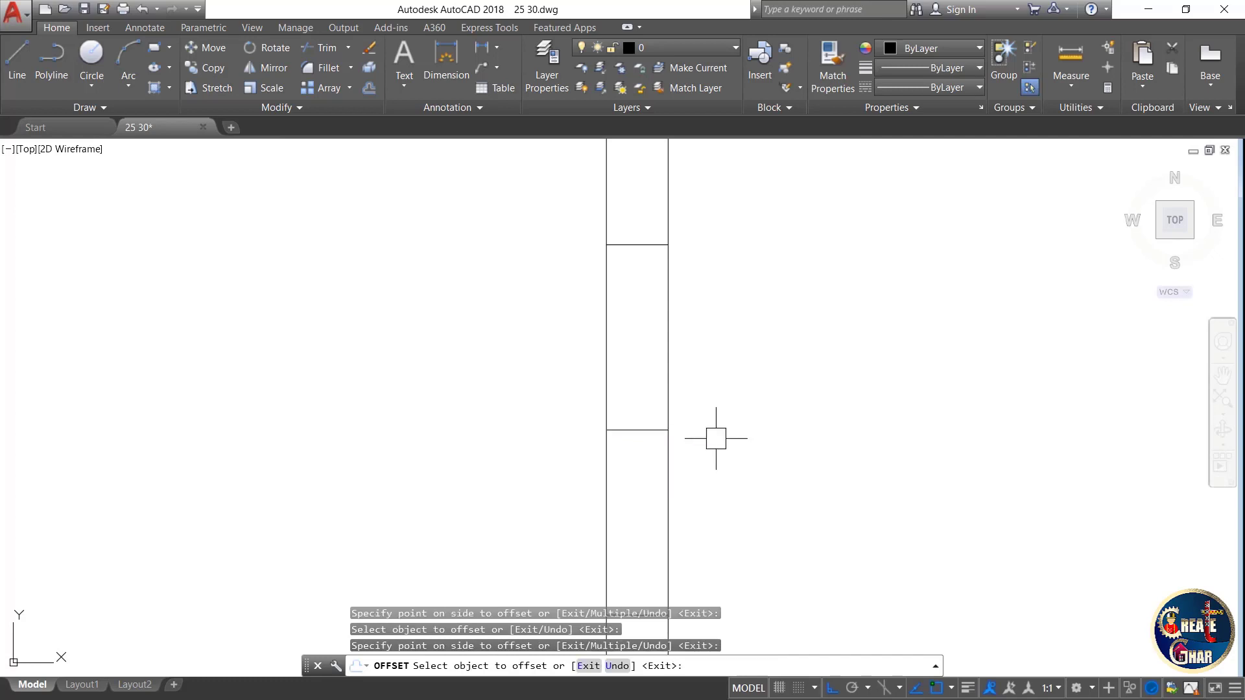
key("Escape")
key("Escape")
scroll(719, 415, "down", 4)
key("Escape")
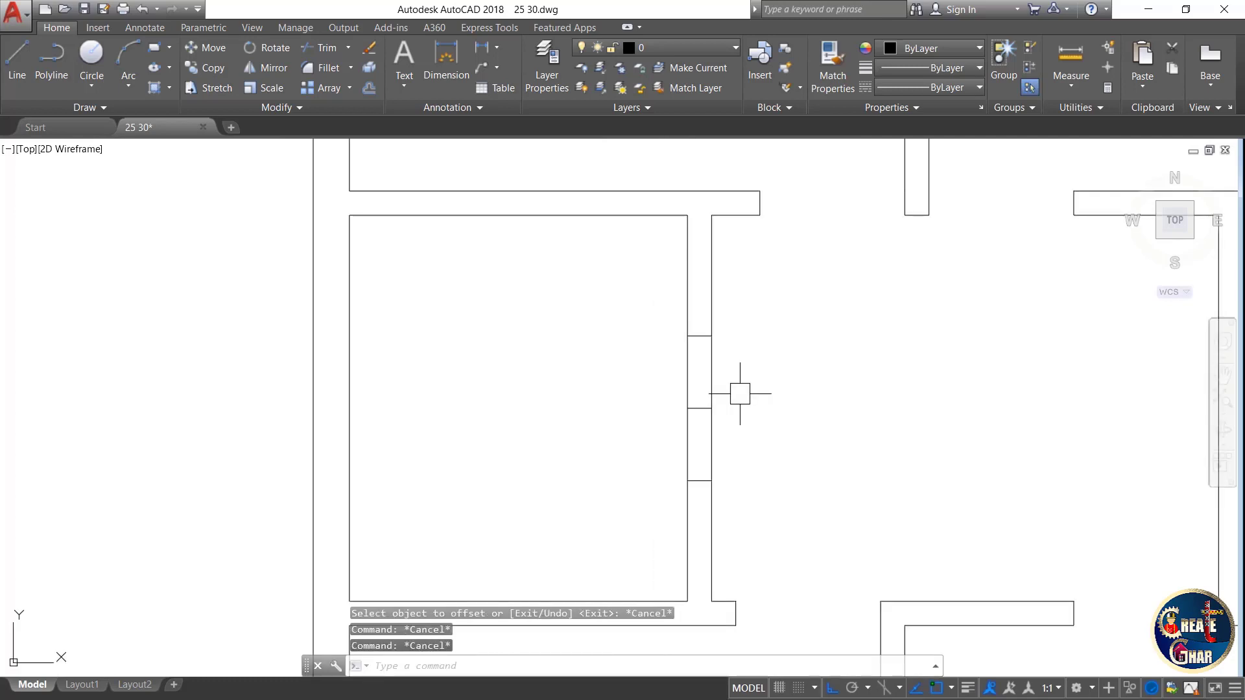
- Trim the middle-left room's partition lines between the two offset lines and erase the leftover midpoint line
type("tr")
key("Return")
key("Return")
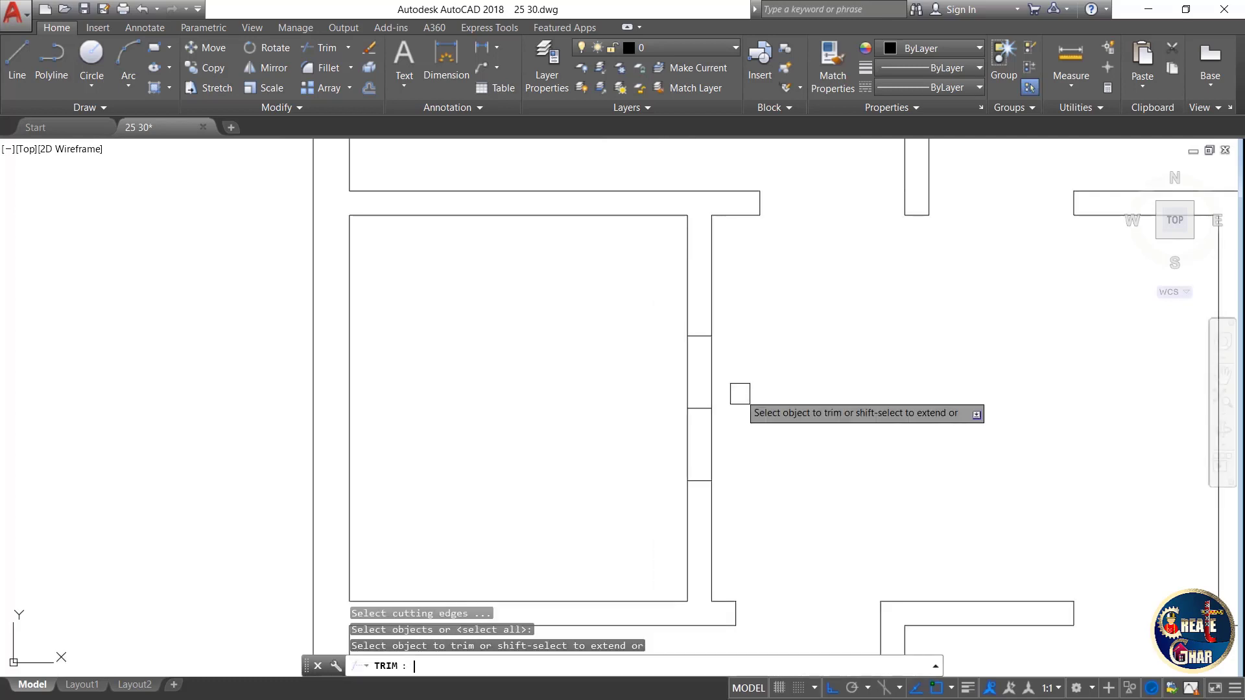
left_click(745, 389)
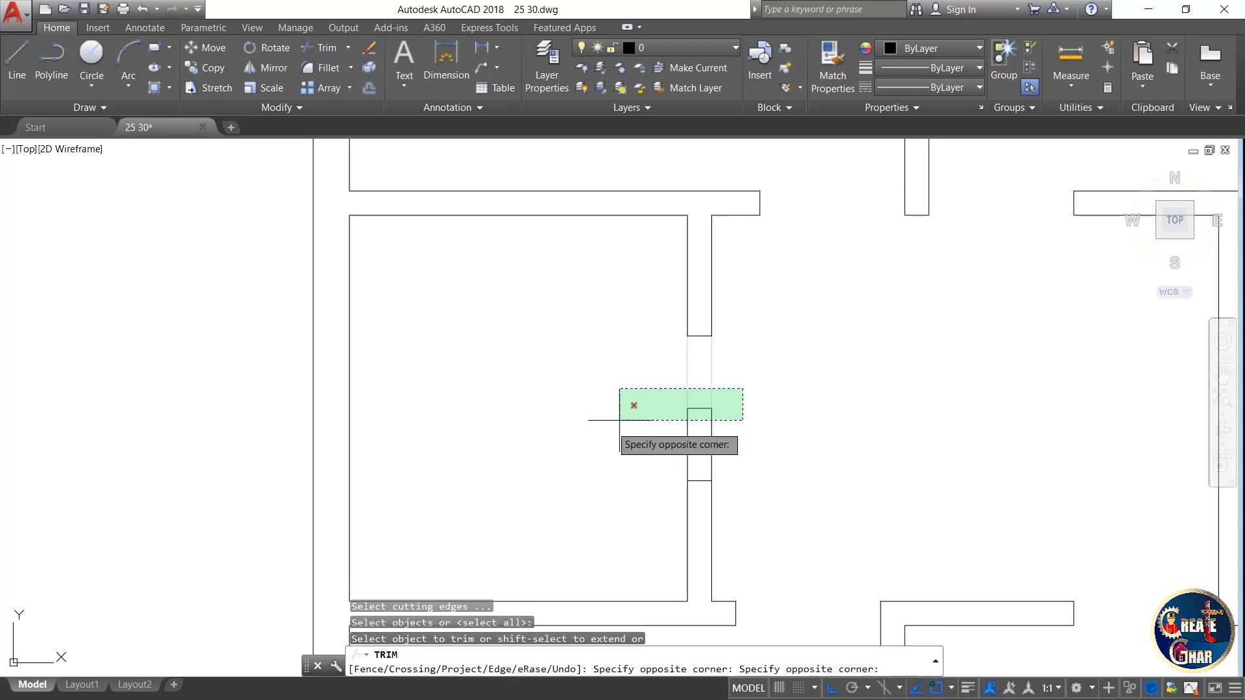
left_click(616, 422)
key("Escape")
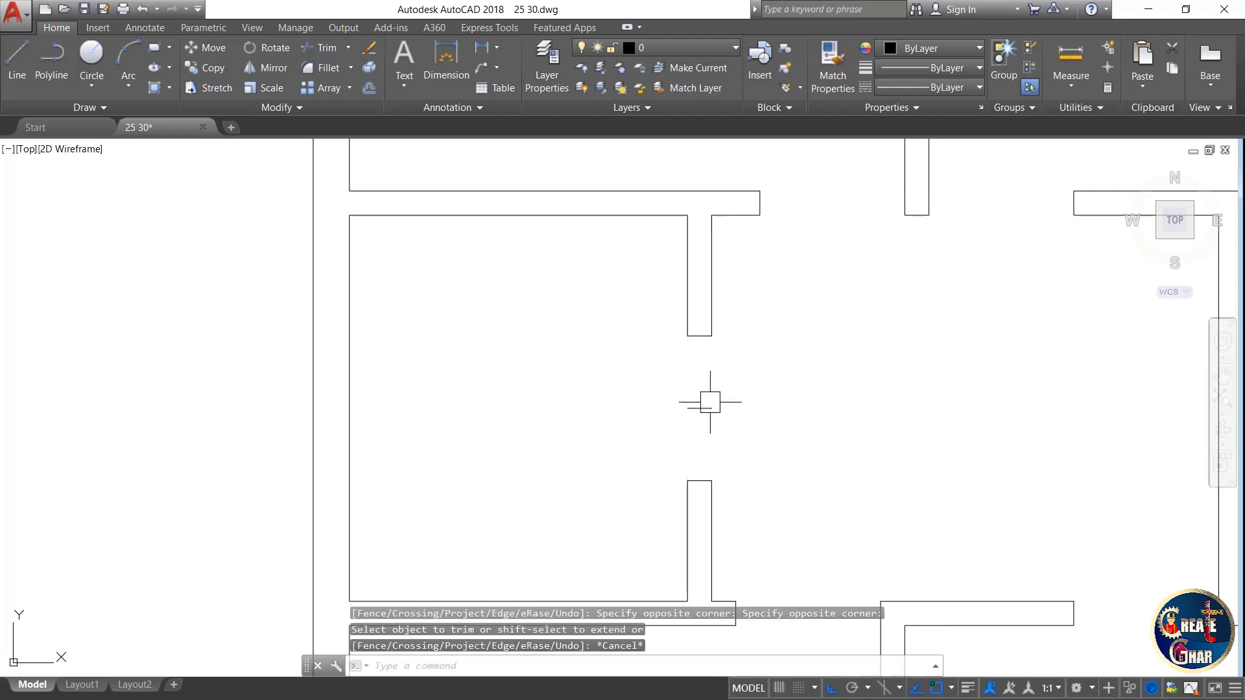
left_click(710, 408)
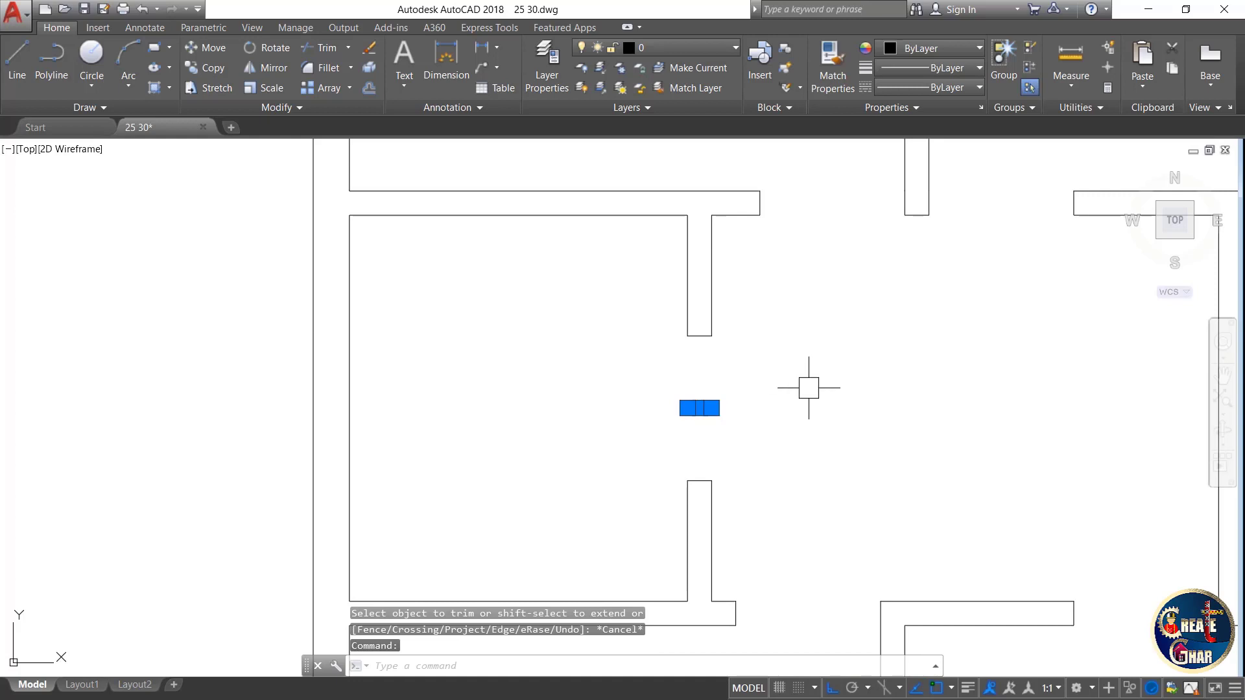
key("Delete")
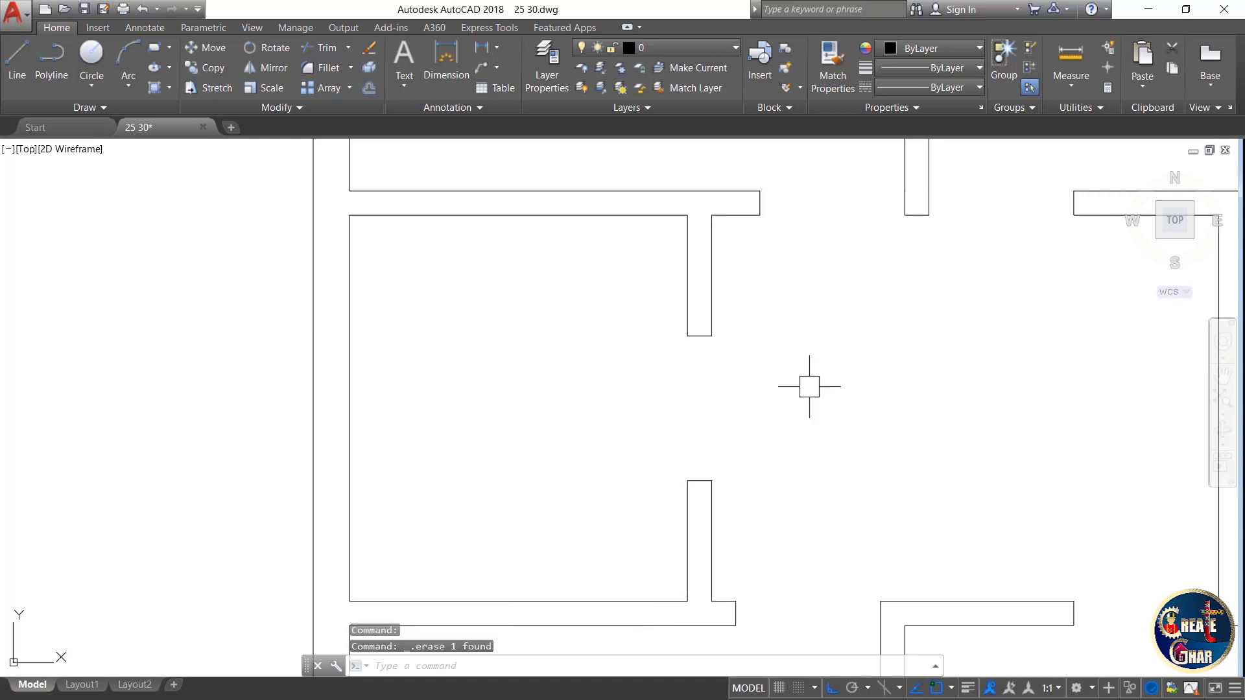
- Draw a line across the upper end of the partition between the central room and the middle-right room
scroll(809, 386, "down", 6)
scroll(893, 375, "up", 4)
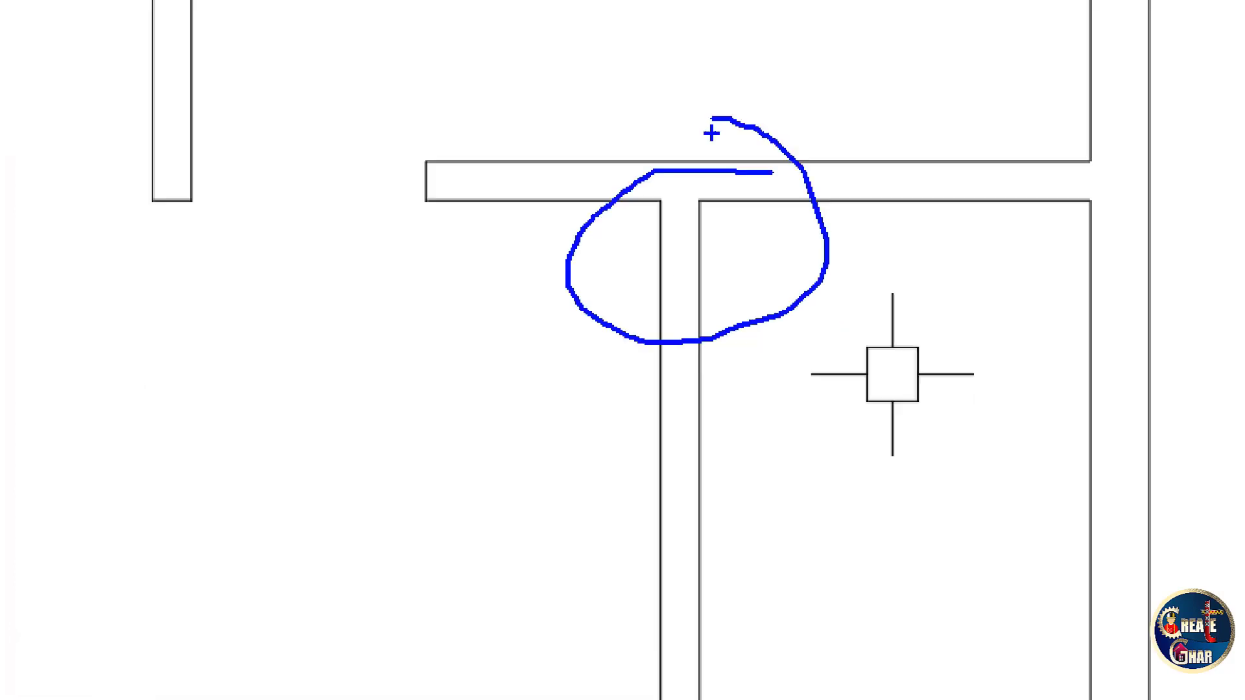
scroll(879, 338, "up", 3)
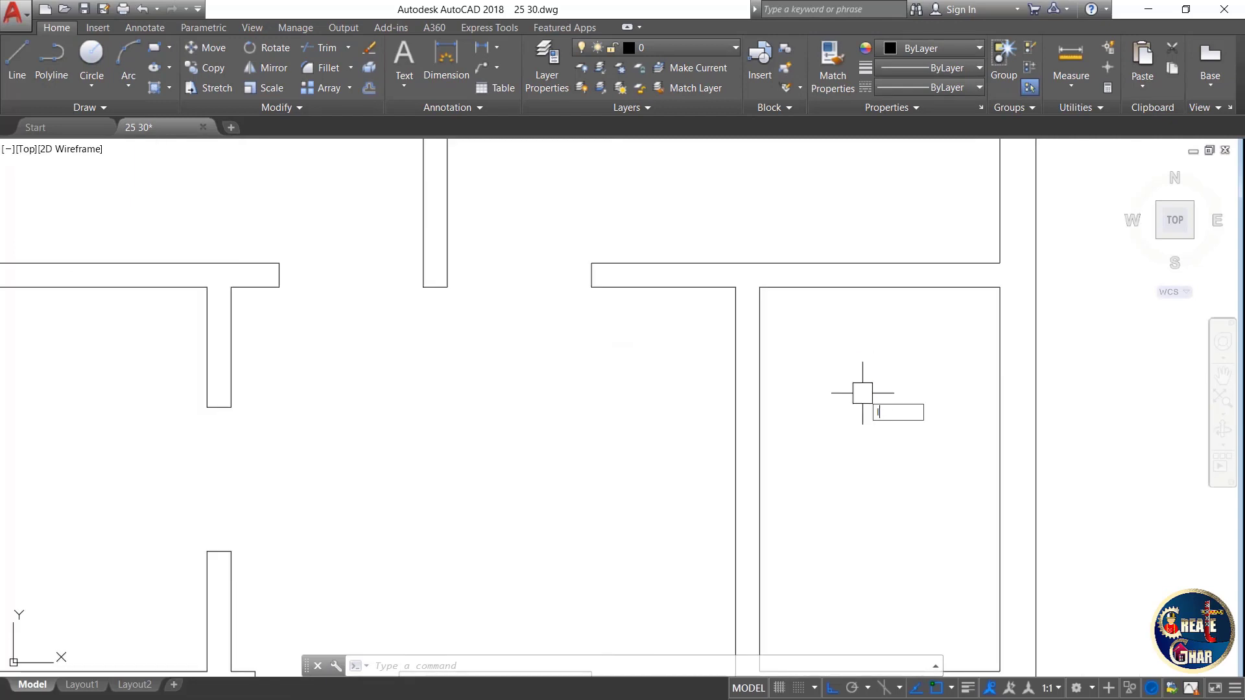
key("Return")
scroll(763, 269, "up", 4)
left_click(754, 314)
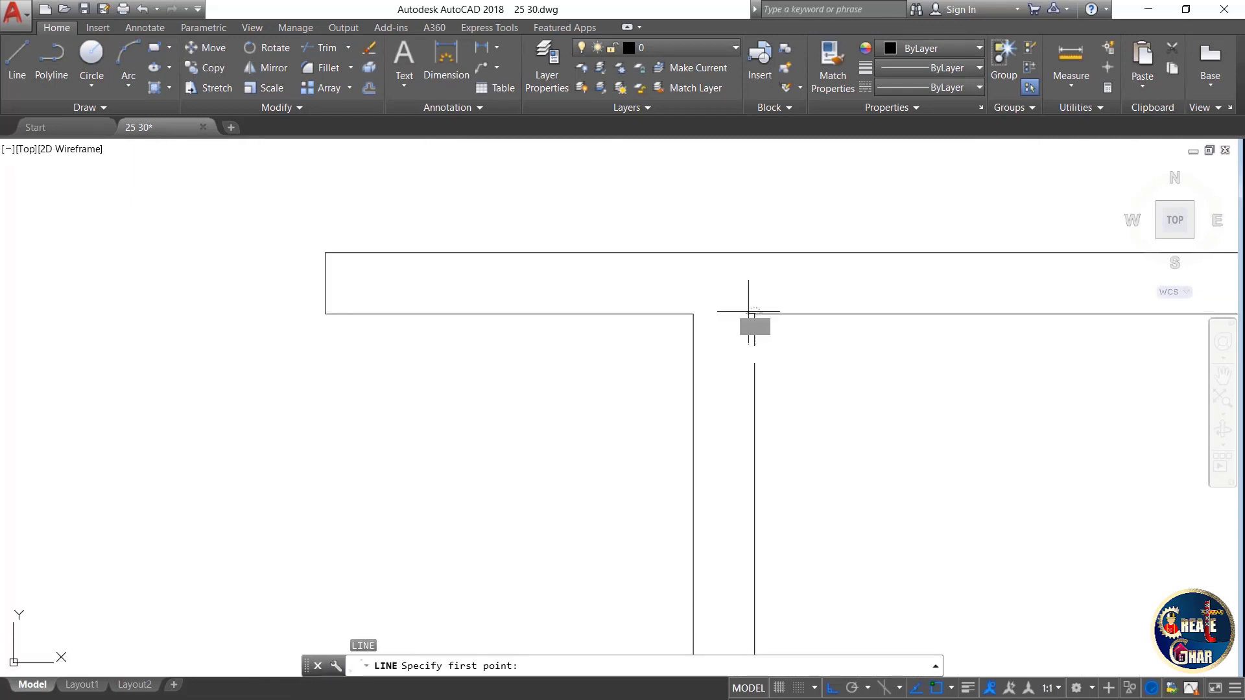
left_click(693, 314)
key("Escape")
- Offset the line at the upper end of the middle-right room's partition 2.5' downward
type("o")
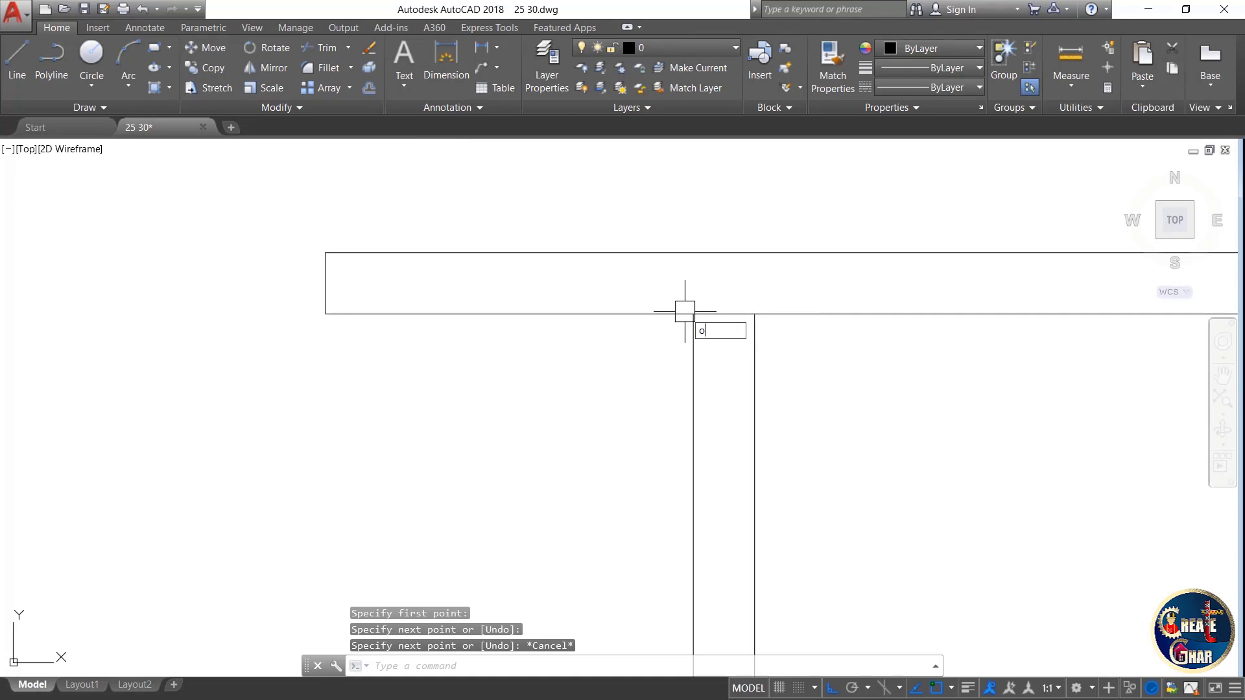
key("Return")
type("2.5")
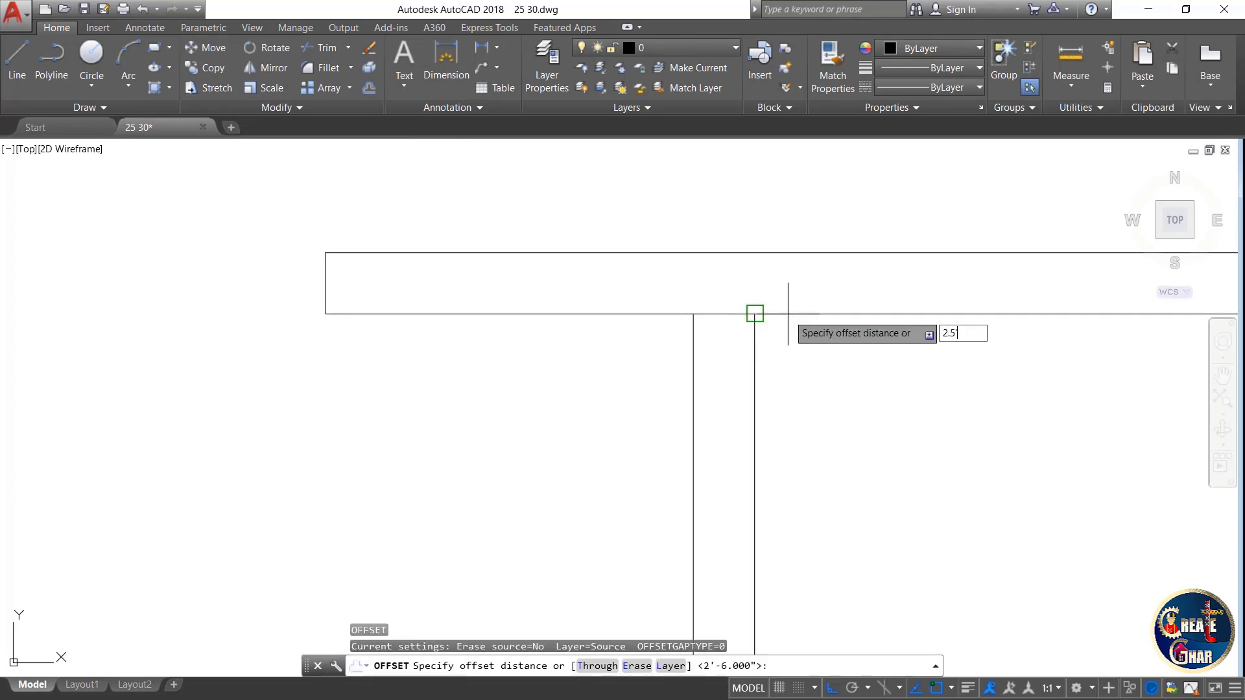
type("'")
key("Return")
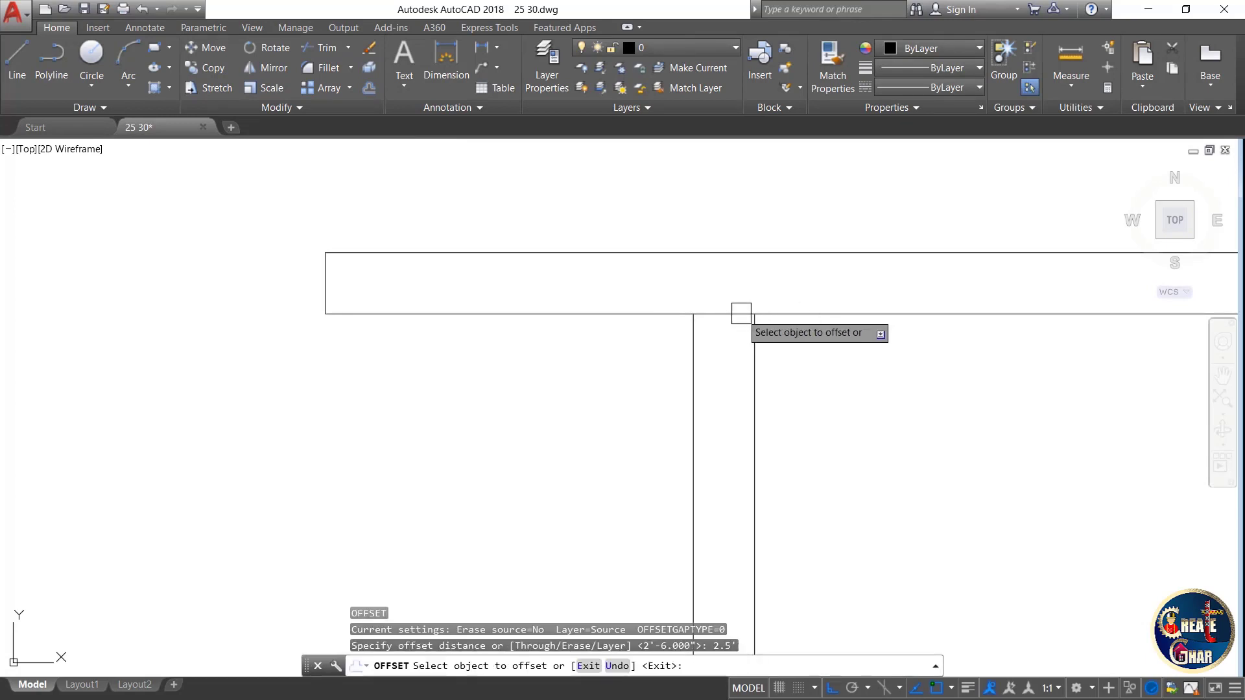
left_click(729, 313)
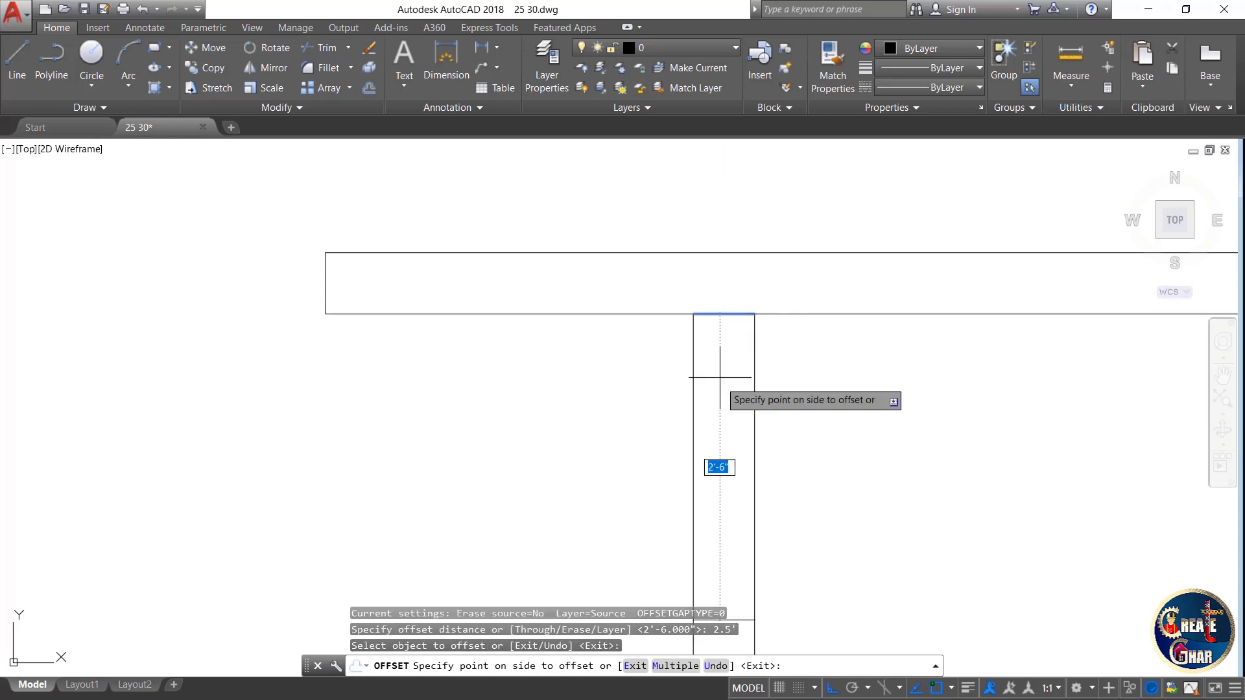
left_click(718, 459)
scroll(722, 454, "down", 3)
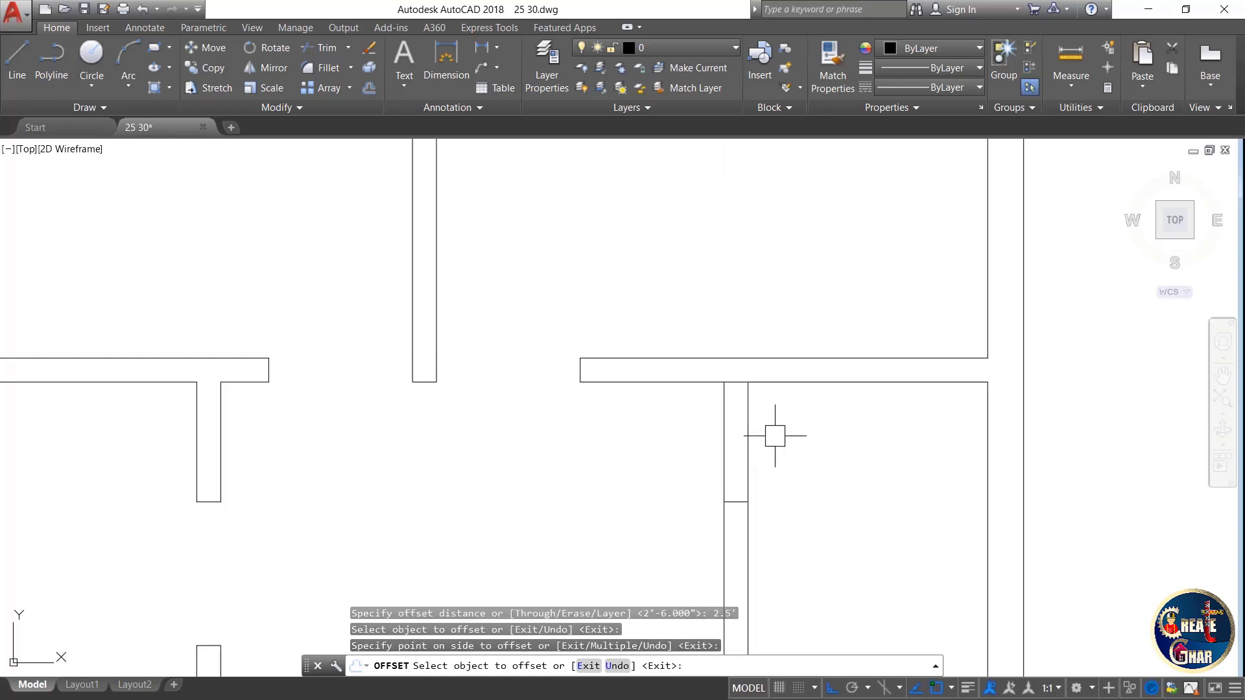
- Trim away the middle-right room's partition lines above the offset line, opening the partition's upper end
key("Escape")
key("Escape")
key("Escape")
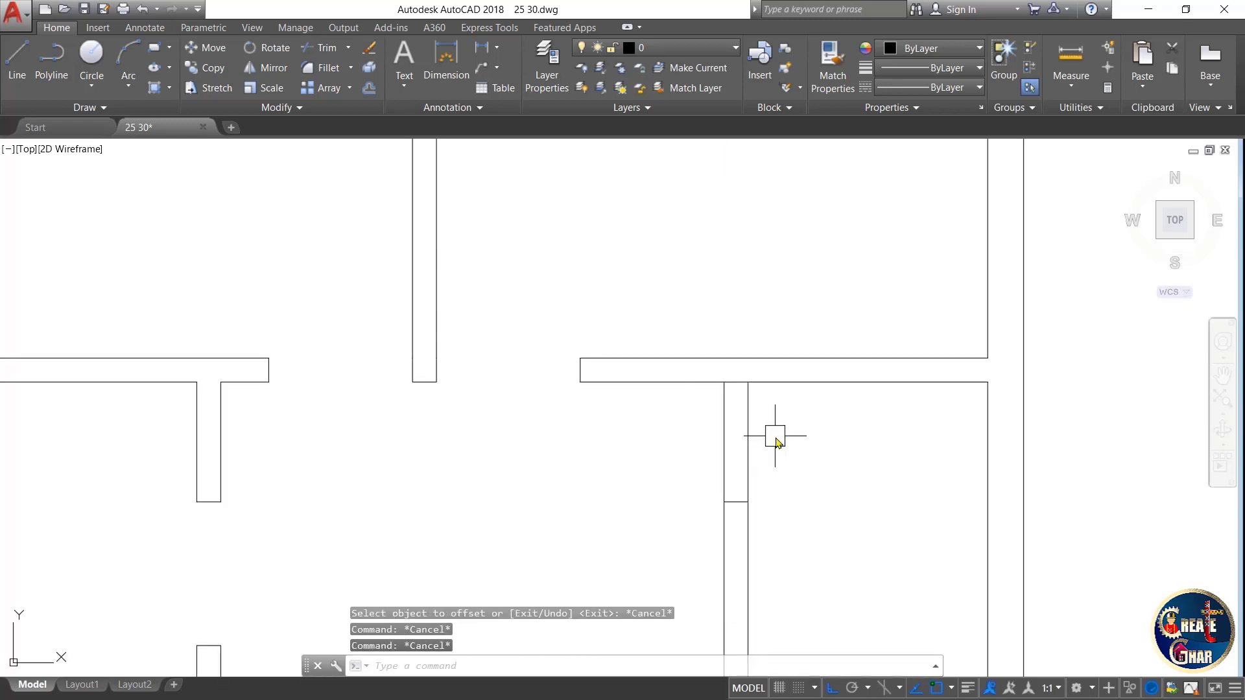
type("tr")
key("Return")
key("Return")
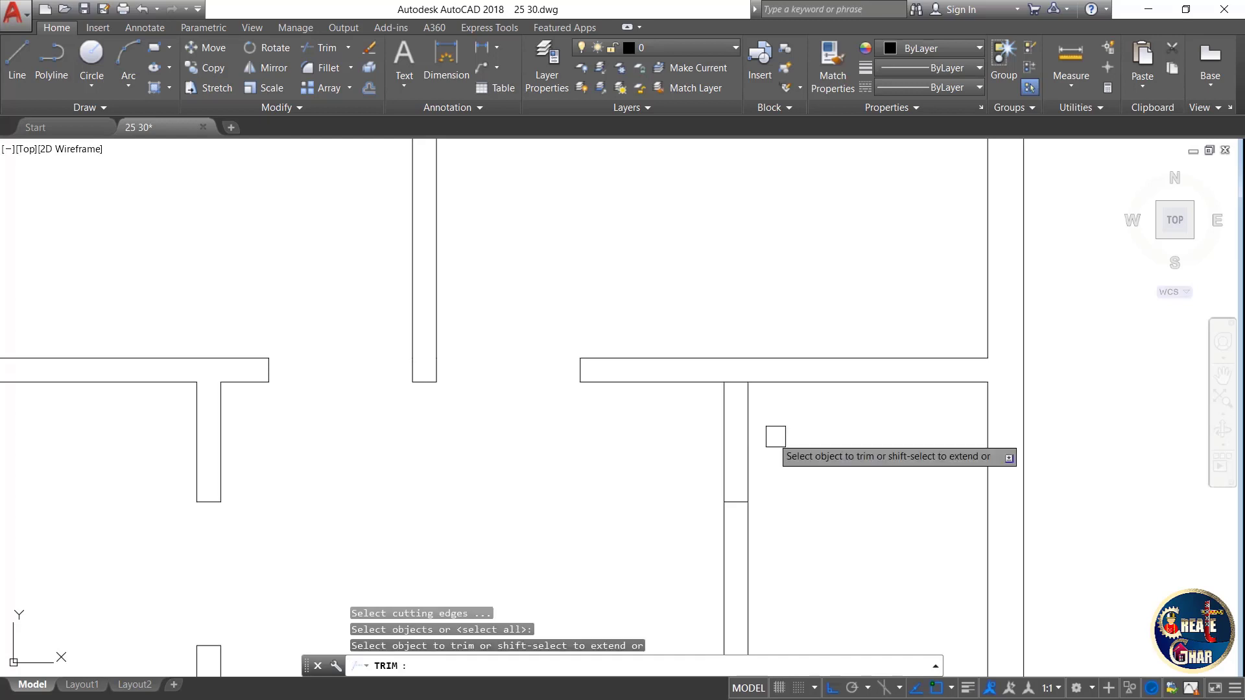
left_click(776, 436)
left_click(593, 430)
key("Escape")
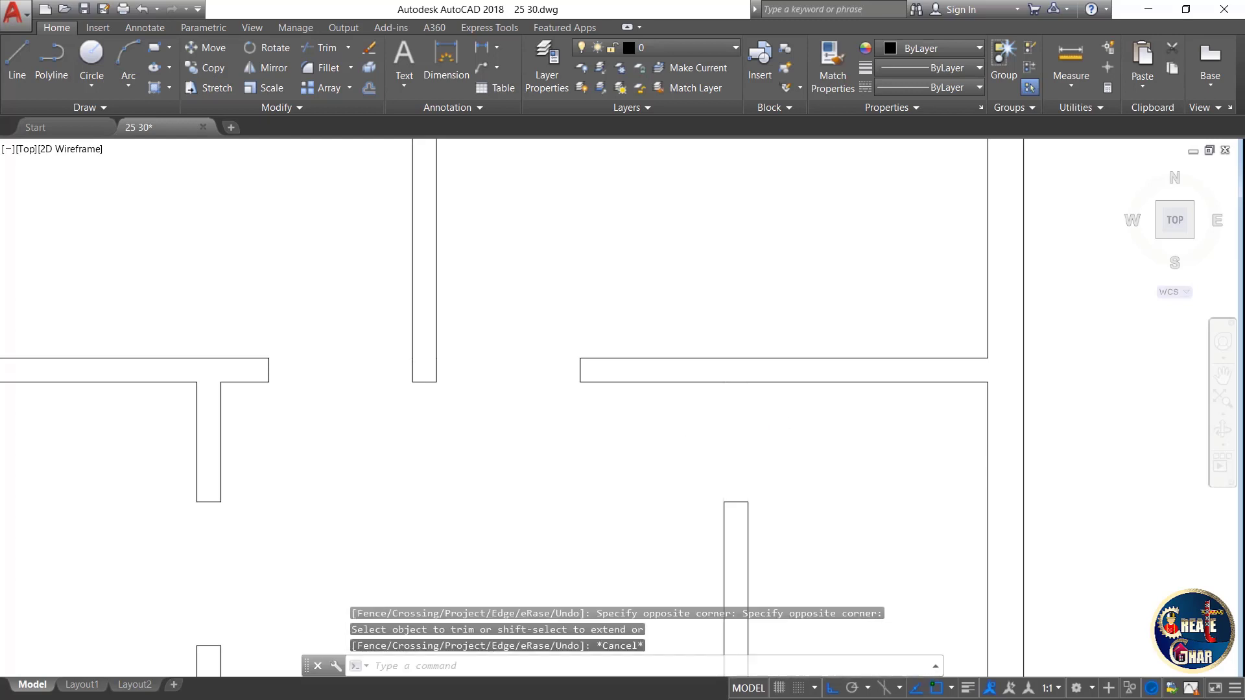
- Draw a line across the lower outer wall, from the lower-right room's inner corner straight down to the outer edge
scroll(871, 395, "down", 5)
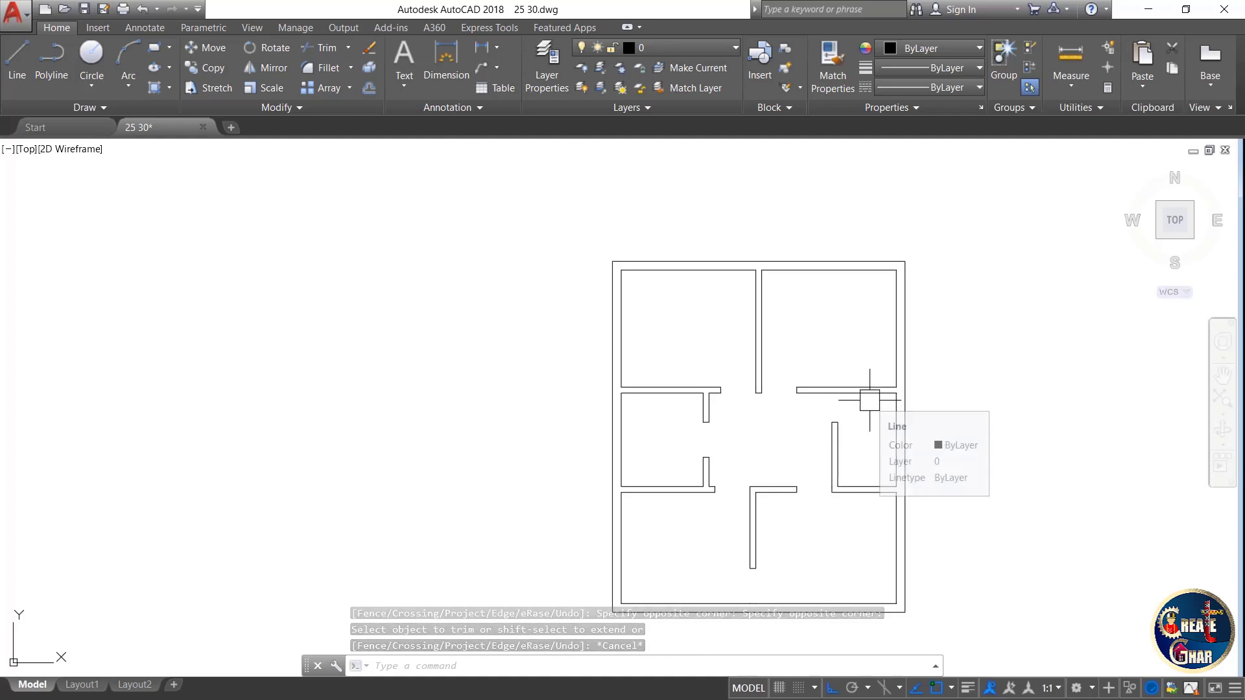
scroll(823, 381, "down", 2)
scroll(839, 462, "up", 4)
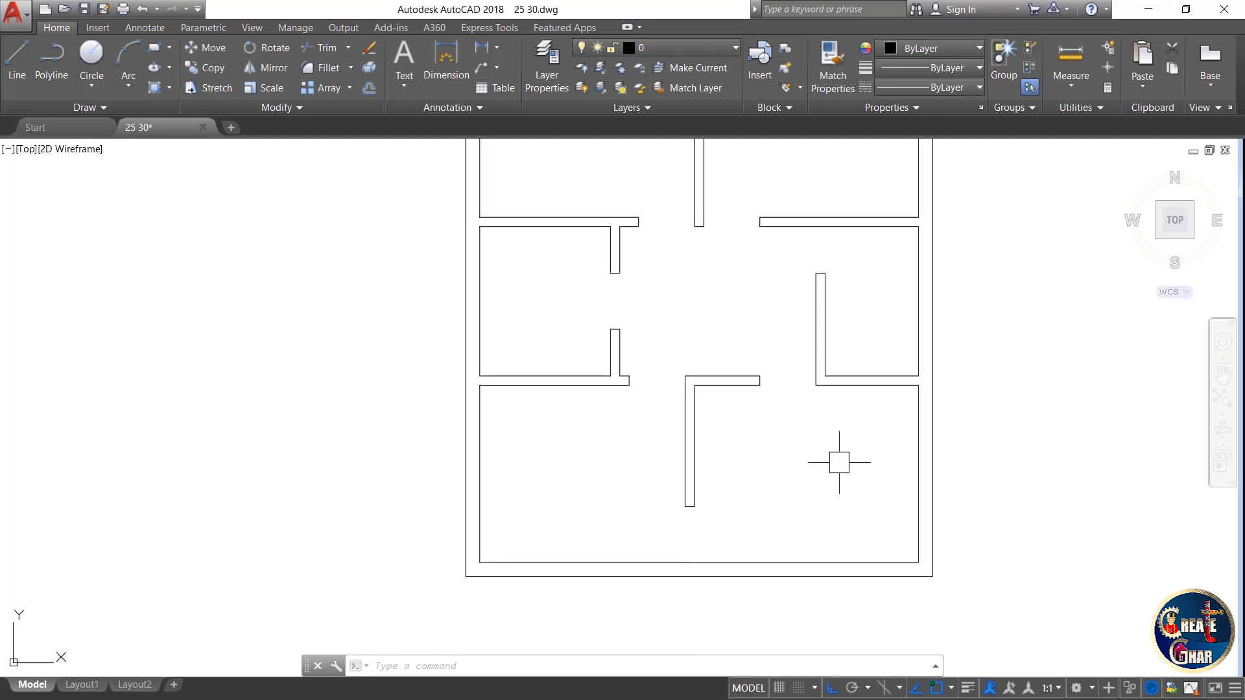
scroll(839, 463, "up", 2)
scroll(840, 462, "down", 4)
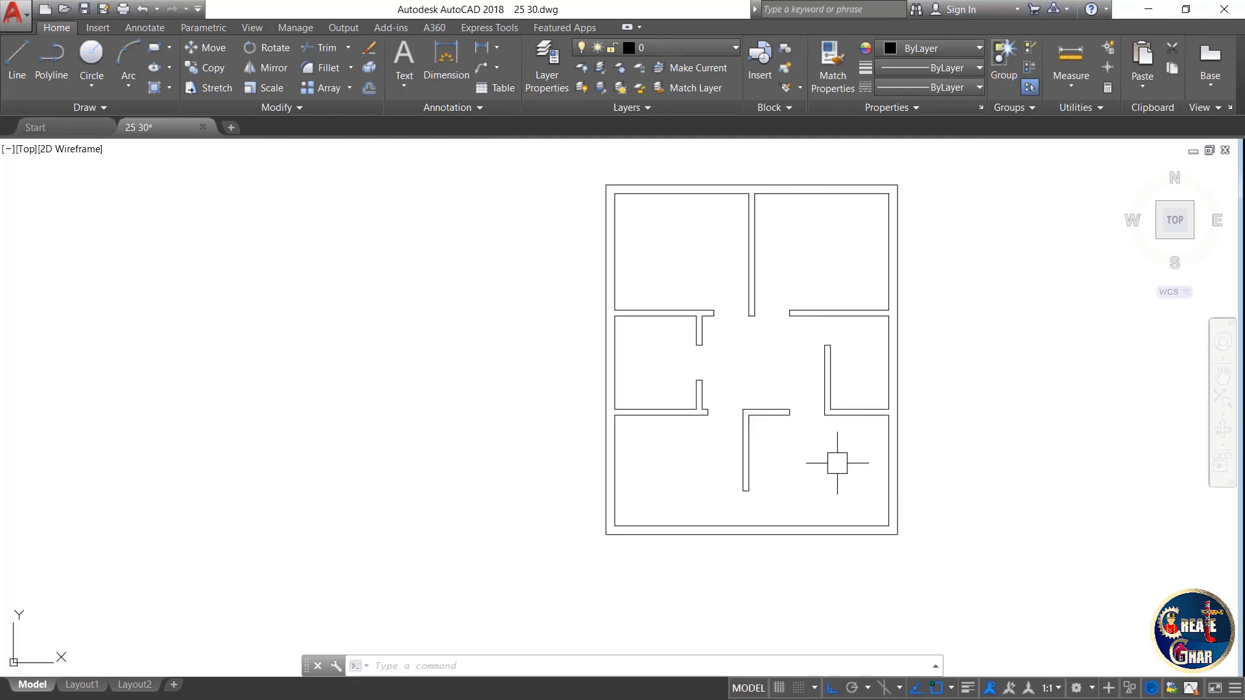
scroll(800, 523, "up", 4)
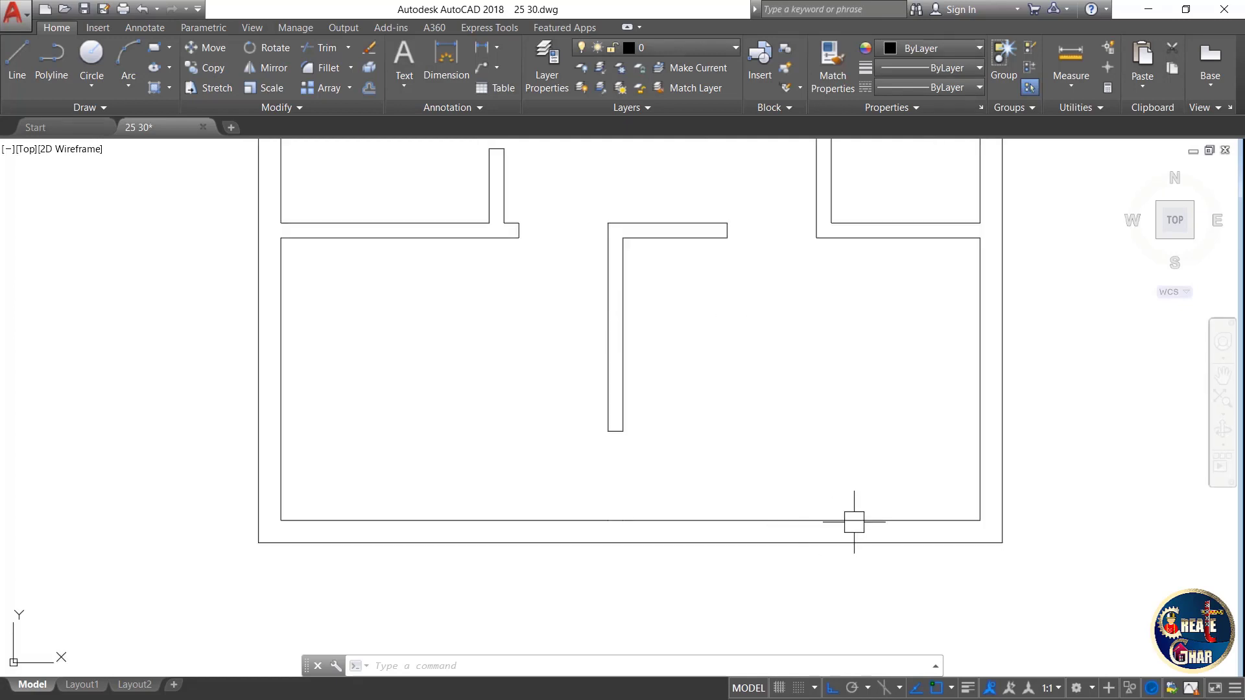
key("Escape")
key("Escape")
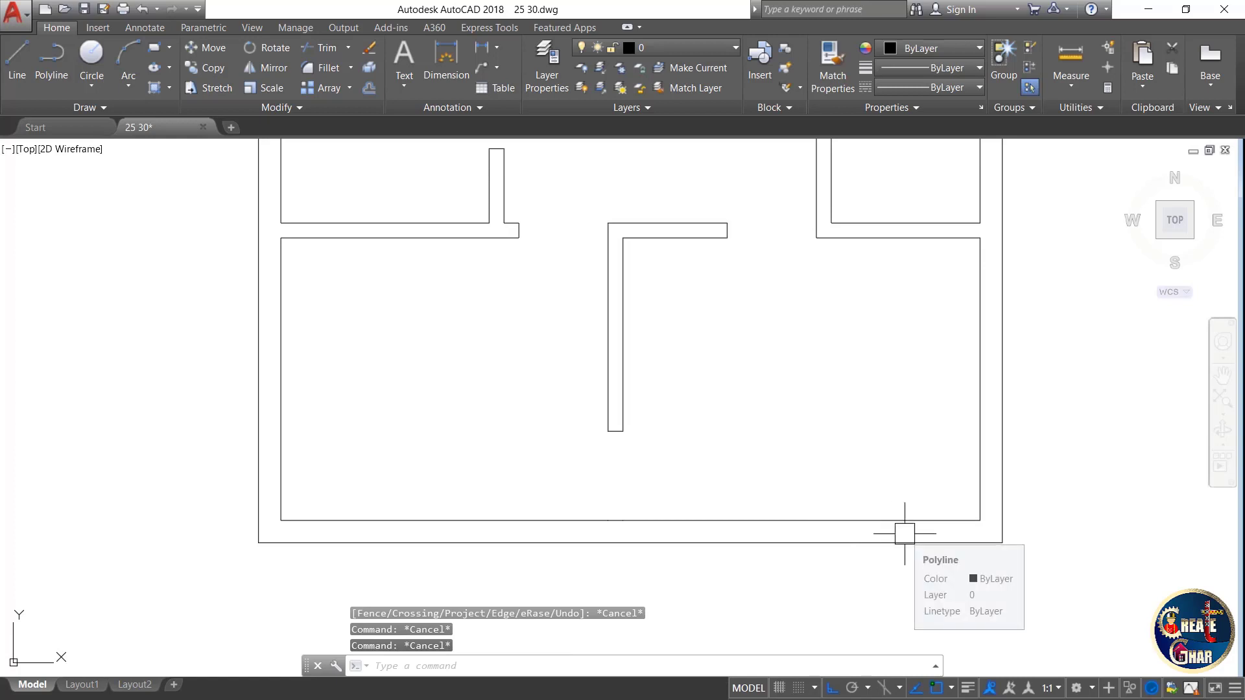
type("l")
scroll(961, 545, "up", 2)
key("Return")
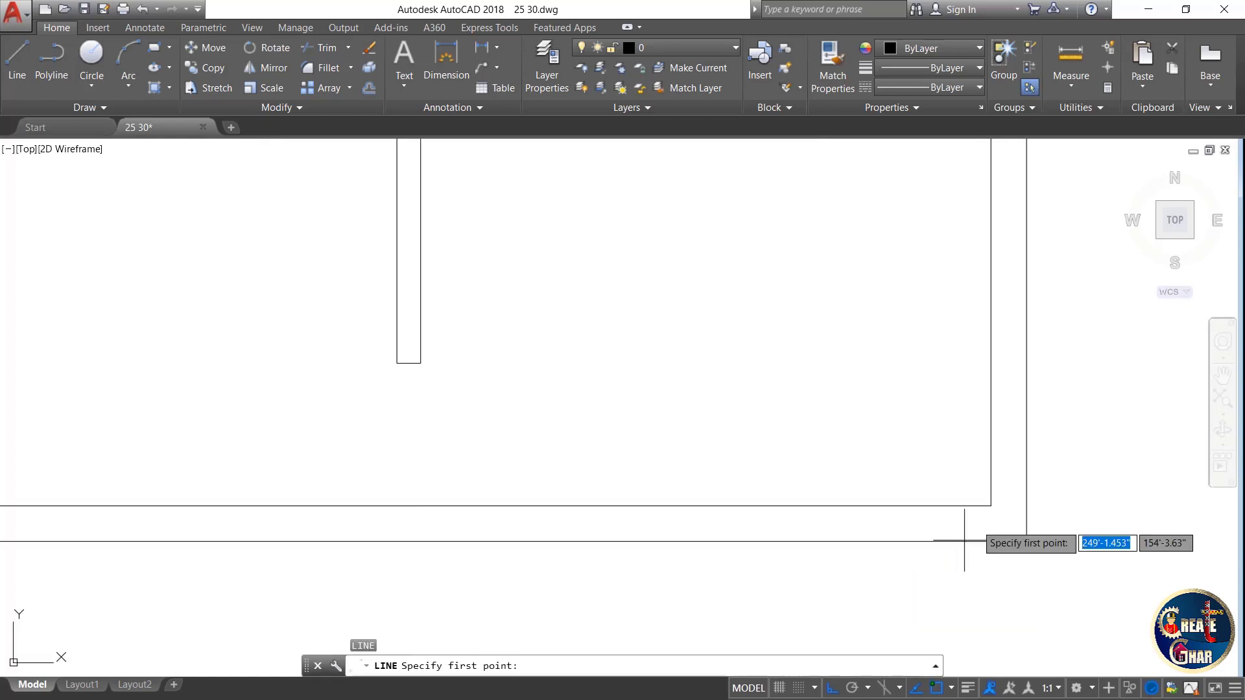
left_click(991, 506)
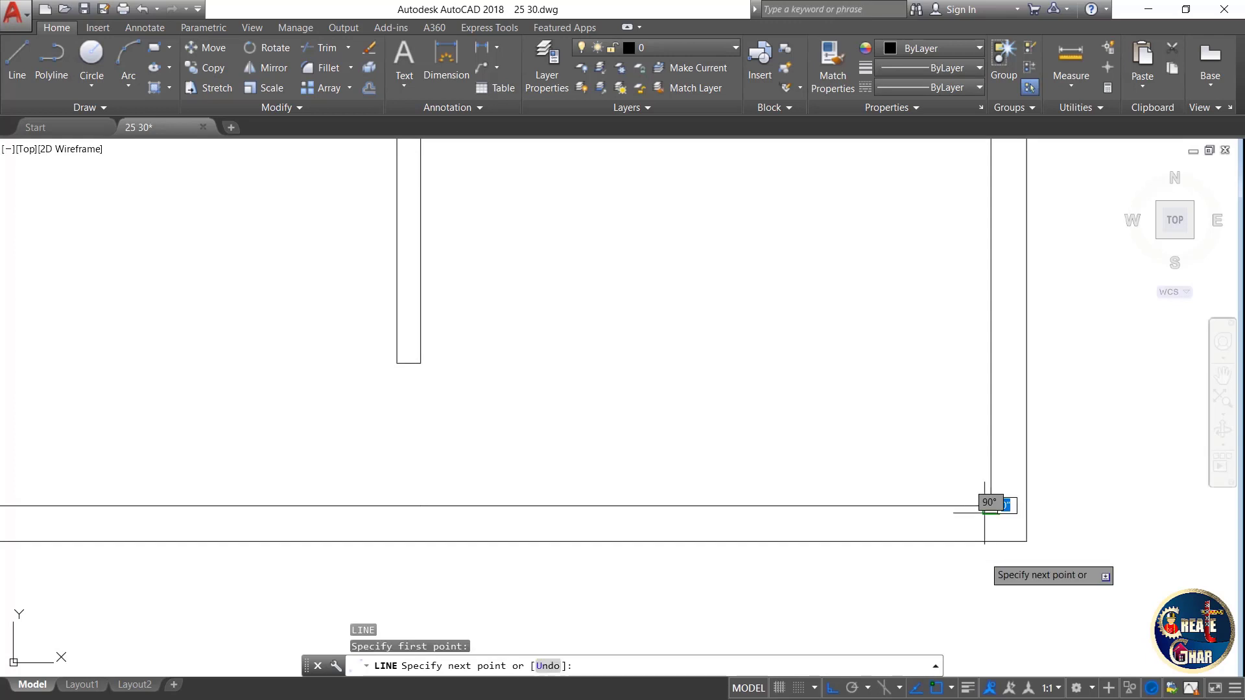
left_click(991, 541)
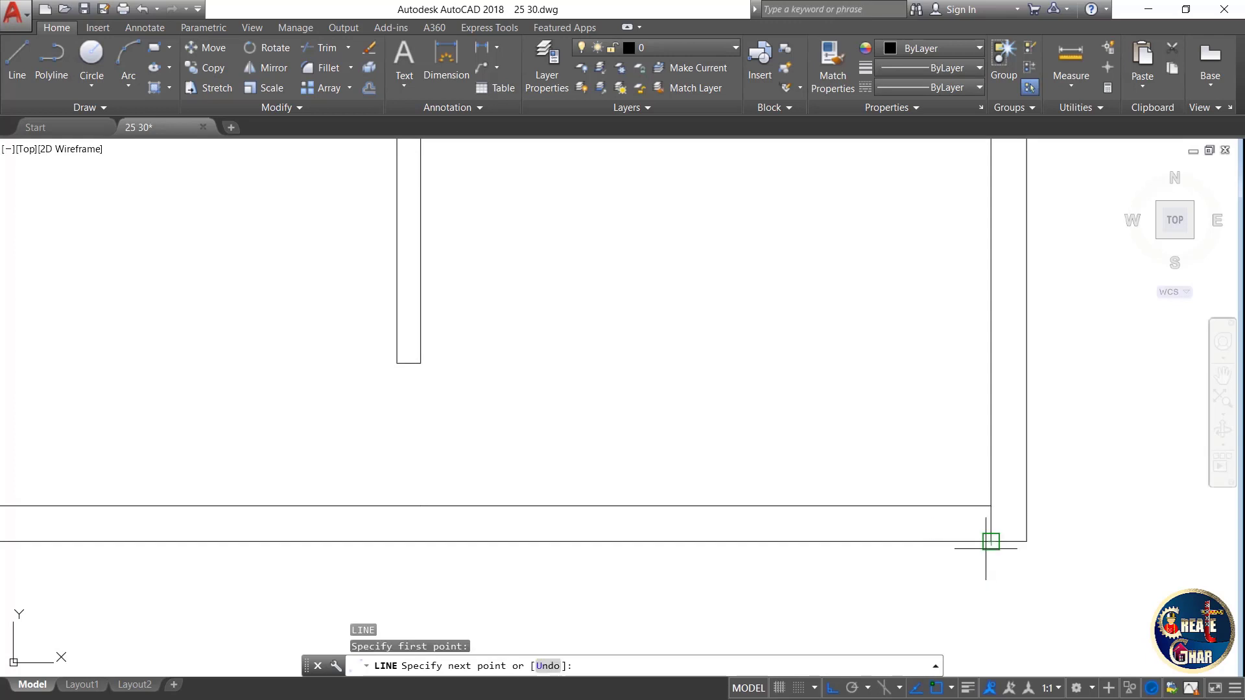
key("Escape")
key("Escape")
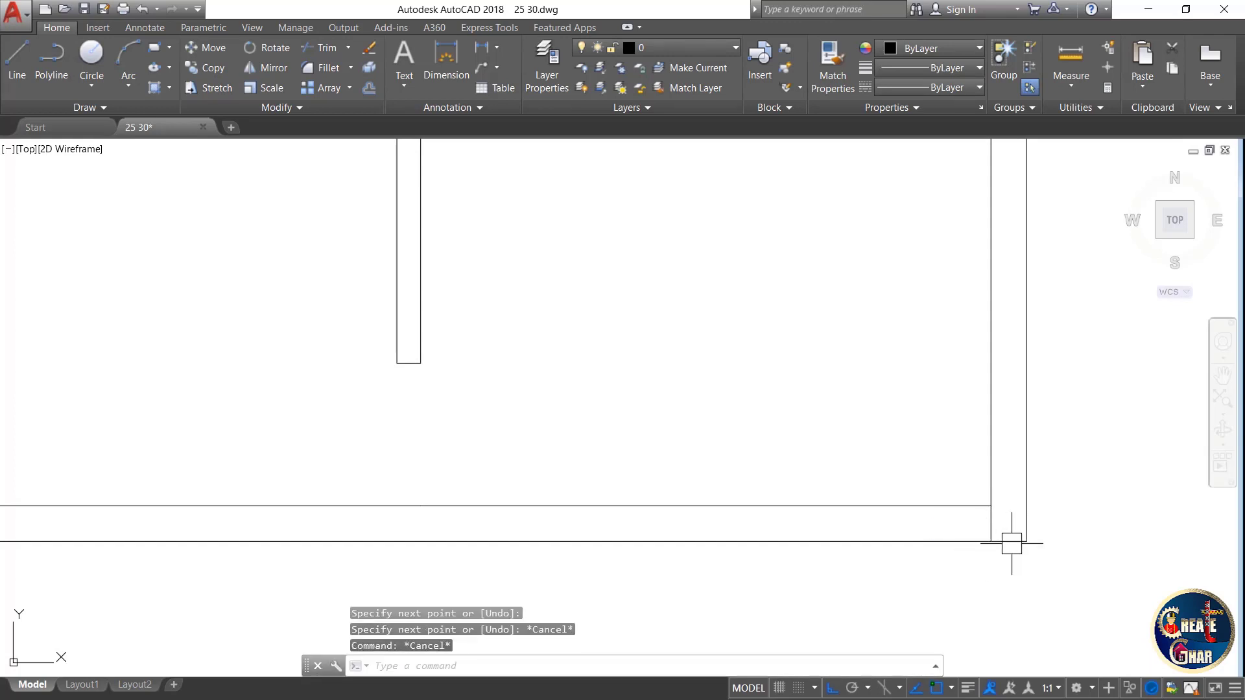
- Offset the short line at the lower outer wall's right corner 8' to the left
type("o")
key("Return")
type("8")
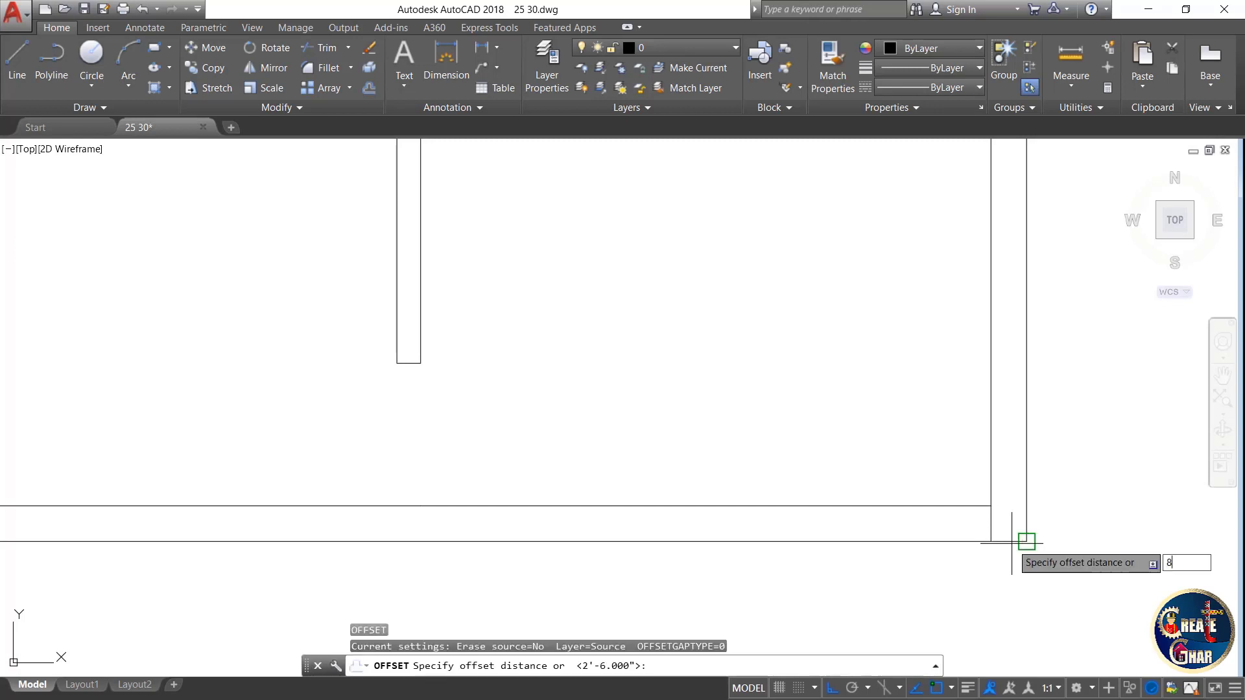
type("'")
key("Return")
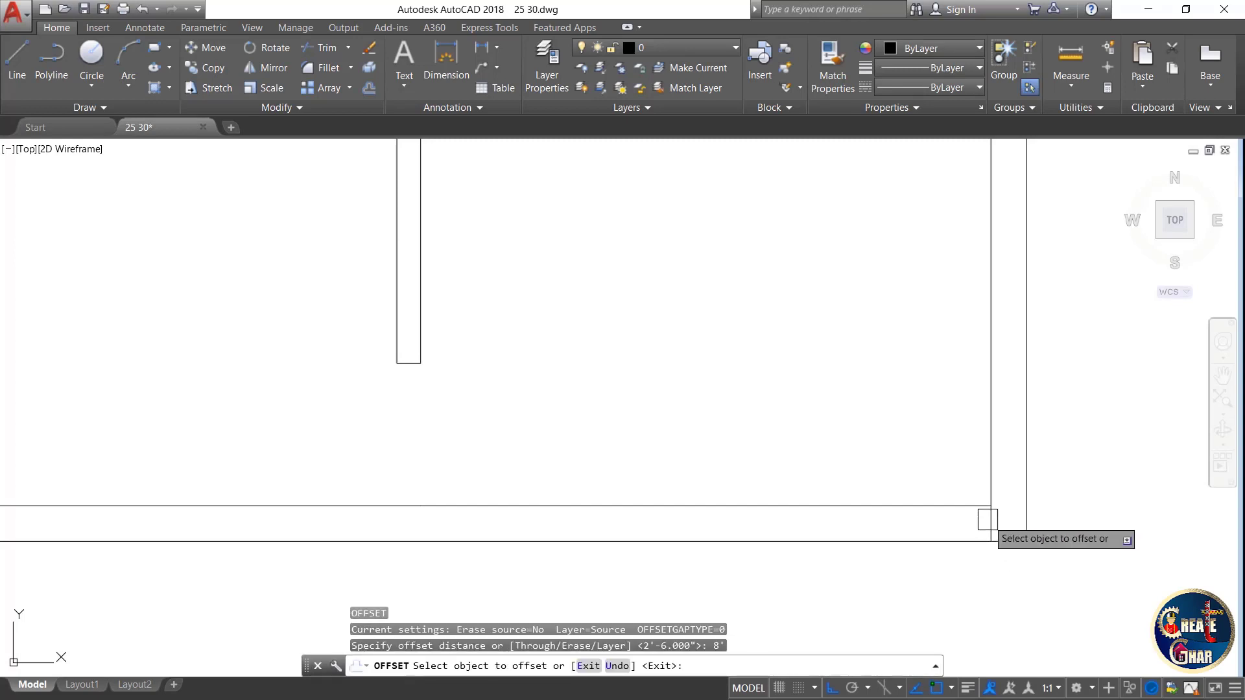
left_click(990, 520)
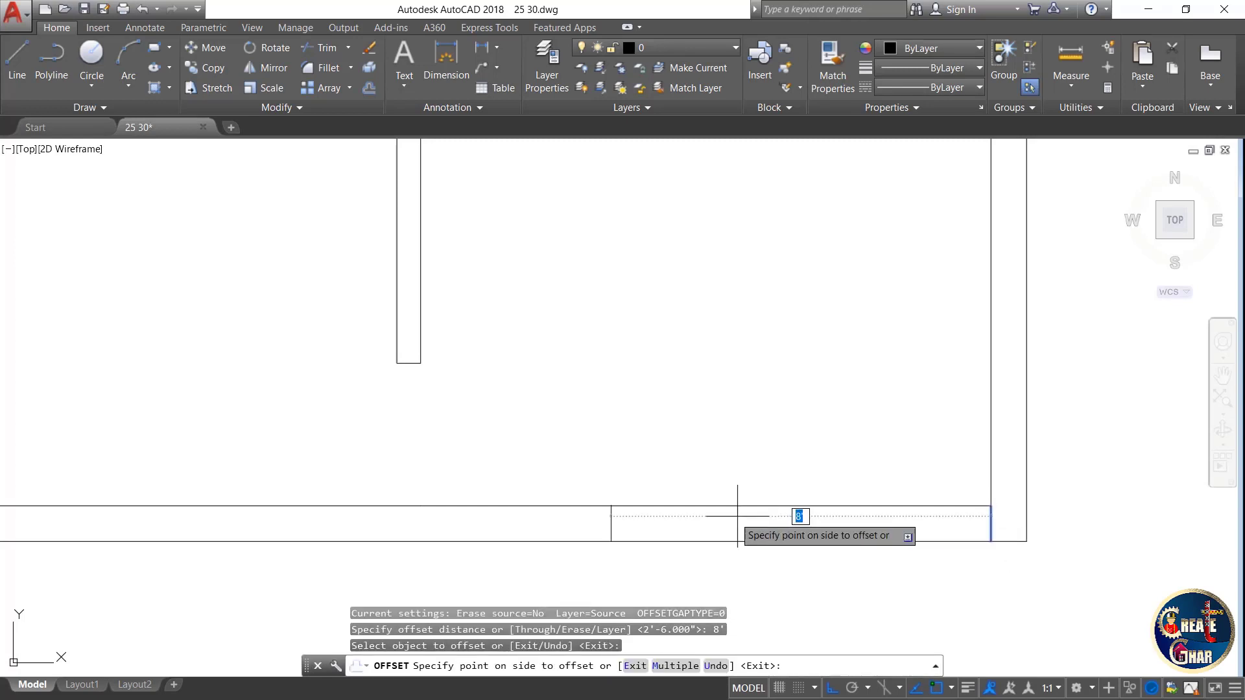
left_click(733, 517)
key("Escape")
key("Escape")
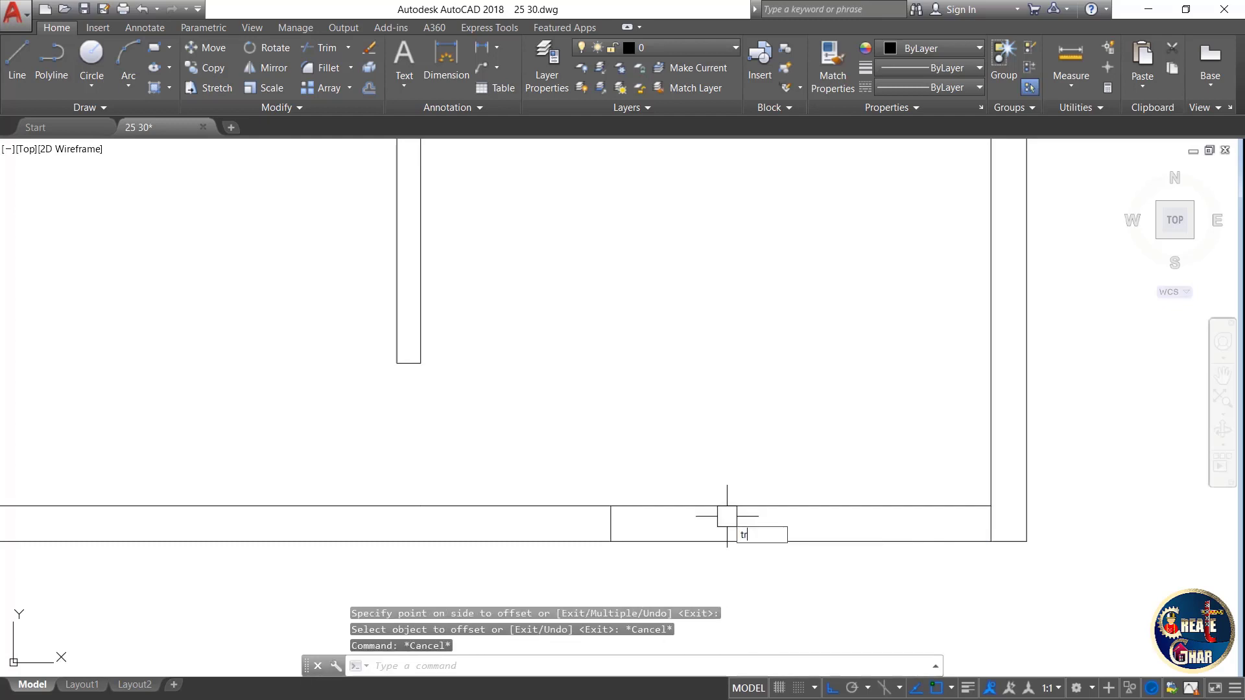
- Trim both lower outer wall lines between the corner line and its offset copy to open the 8' gap
type("tr")
key("Return")
key("Return")
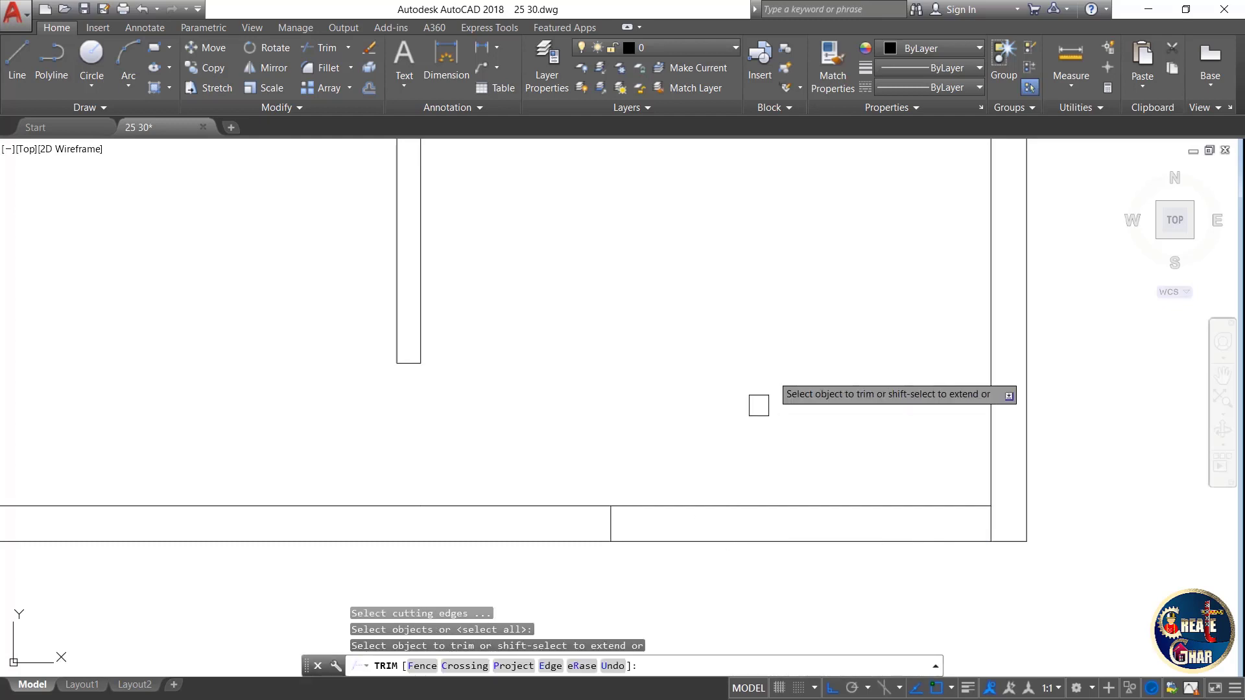
left_click(772, 375)
left_click(751, 589)
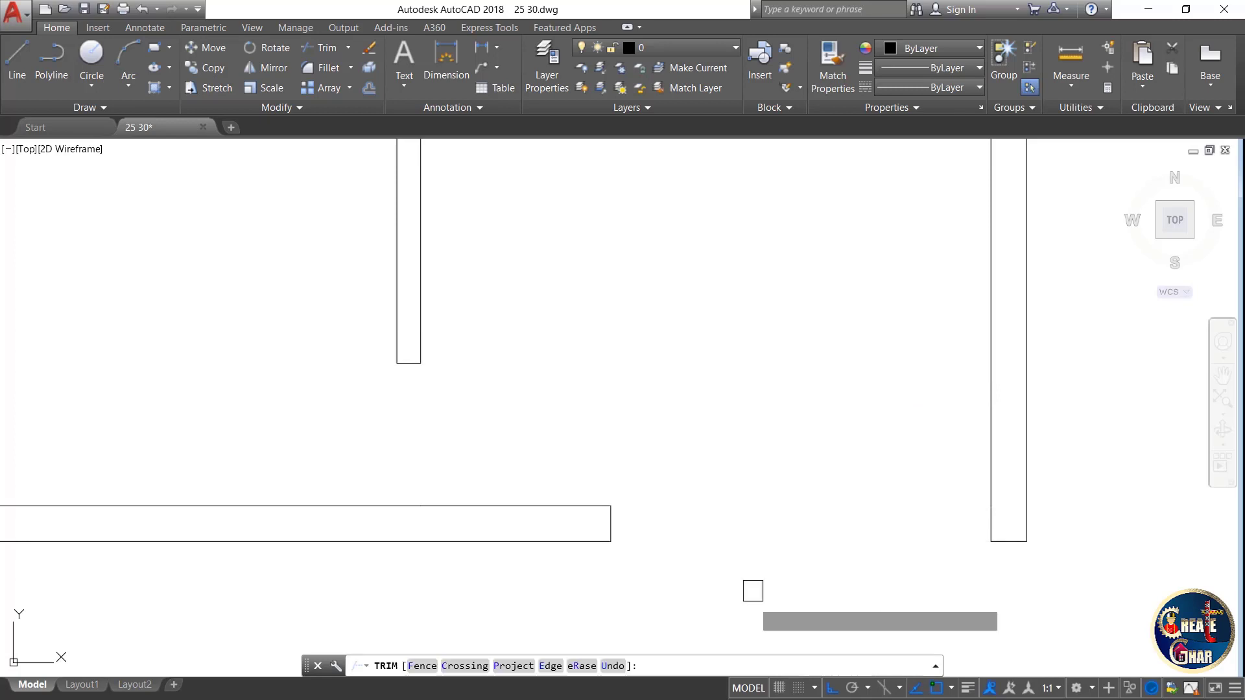
key("Escape")
scroll(796, 398, "down", 6)
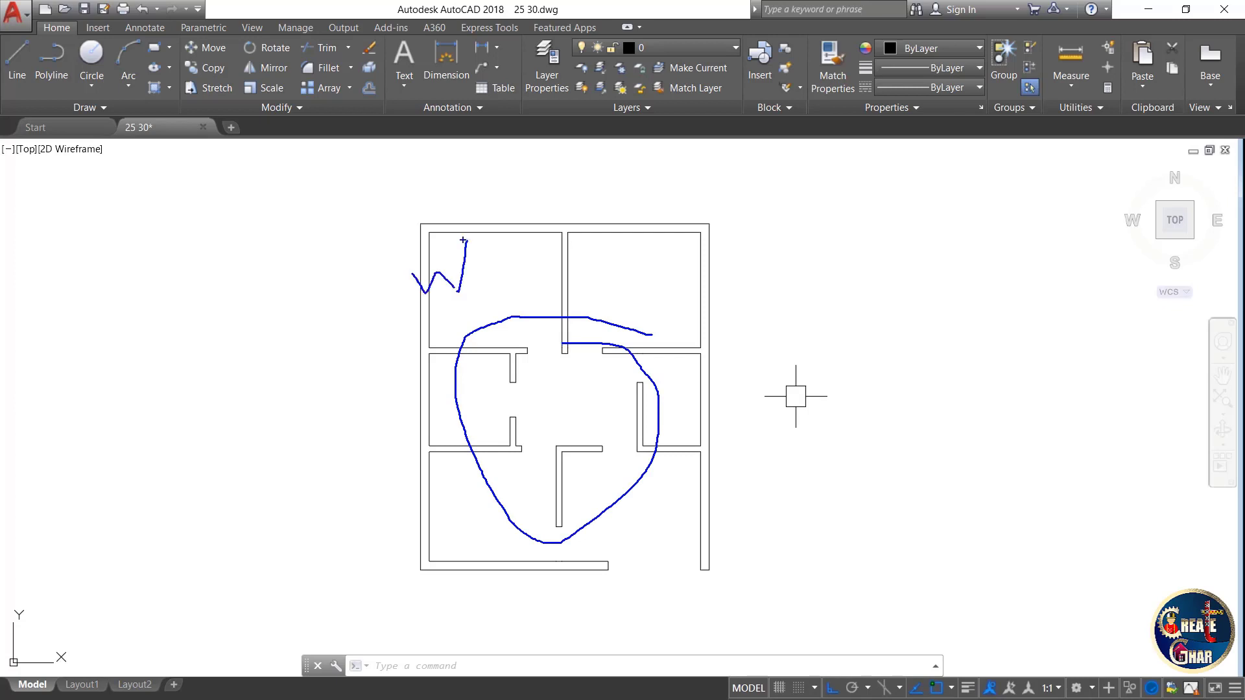
key("Escape")
key("Escape")
key("Escape")
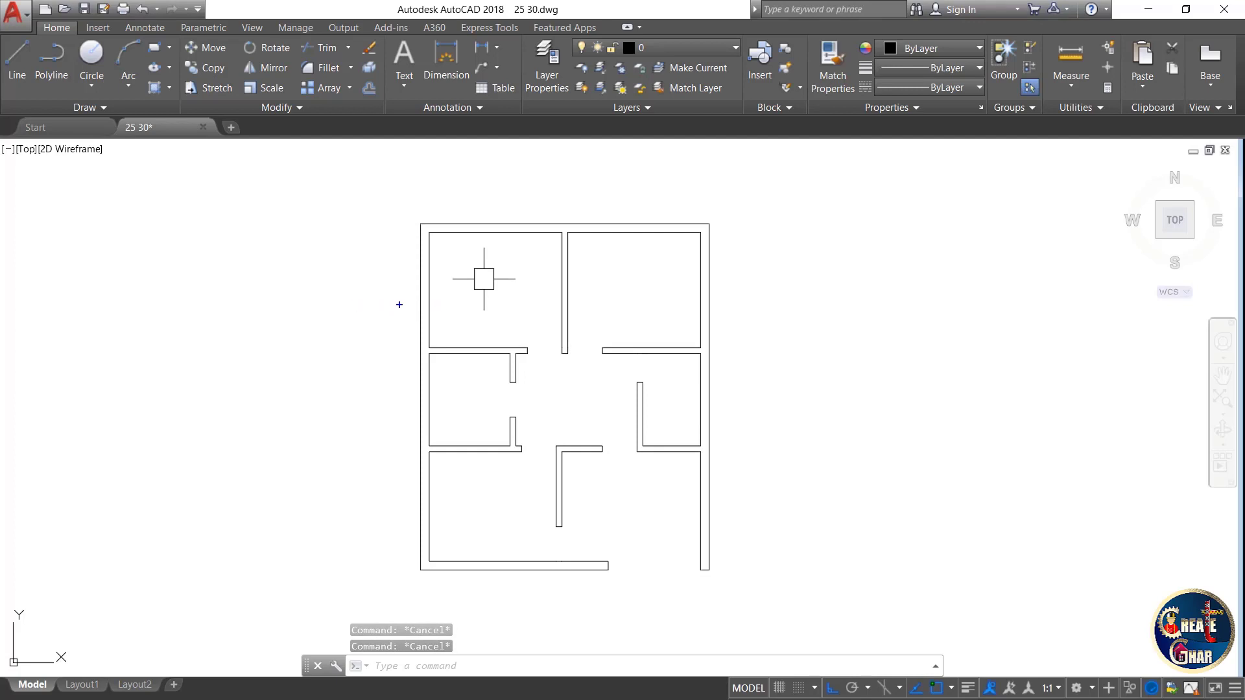
left_click_drag(339, 318, 367, 449)
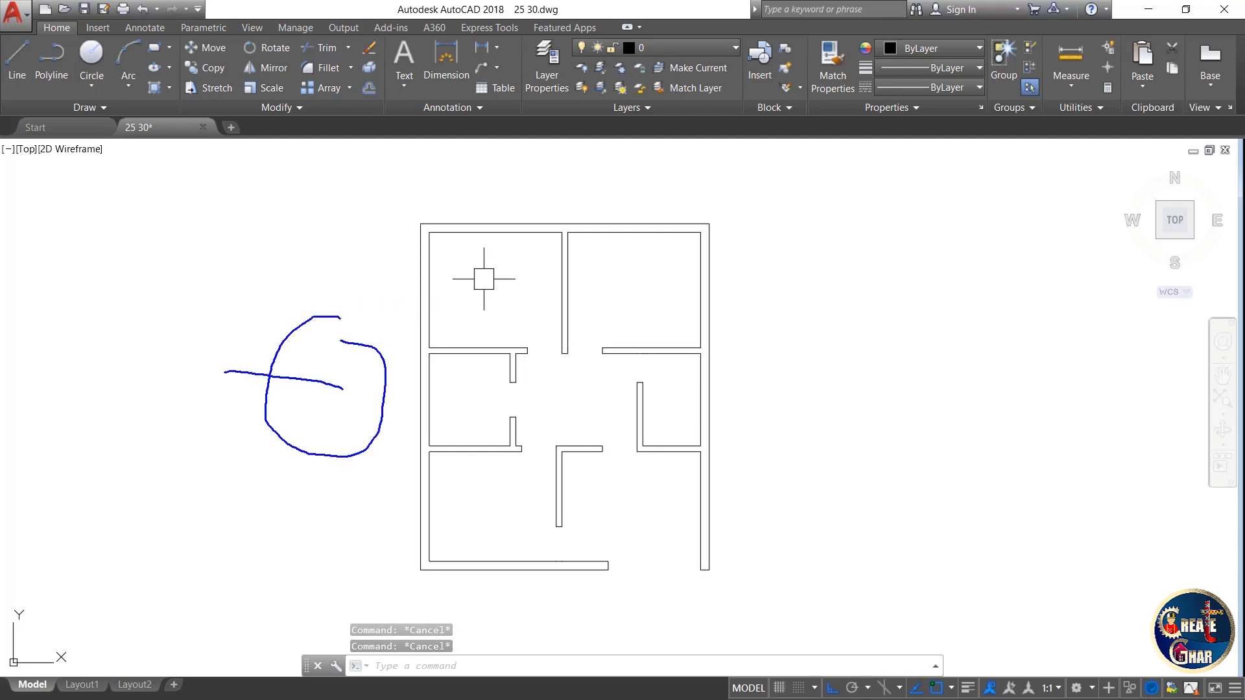
left_click_drag(776, 308, 824, 370)
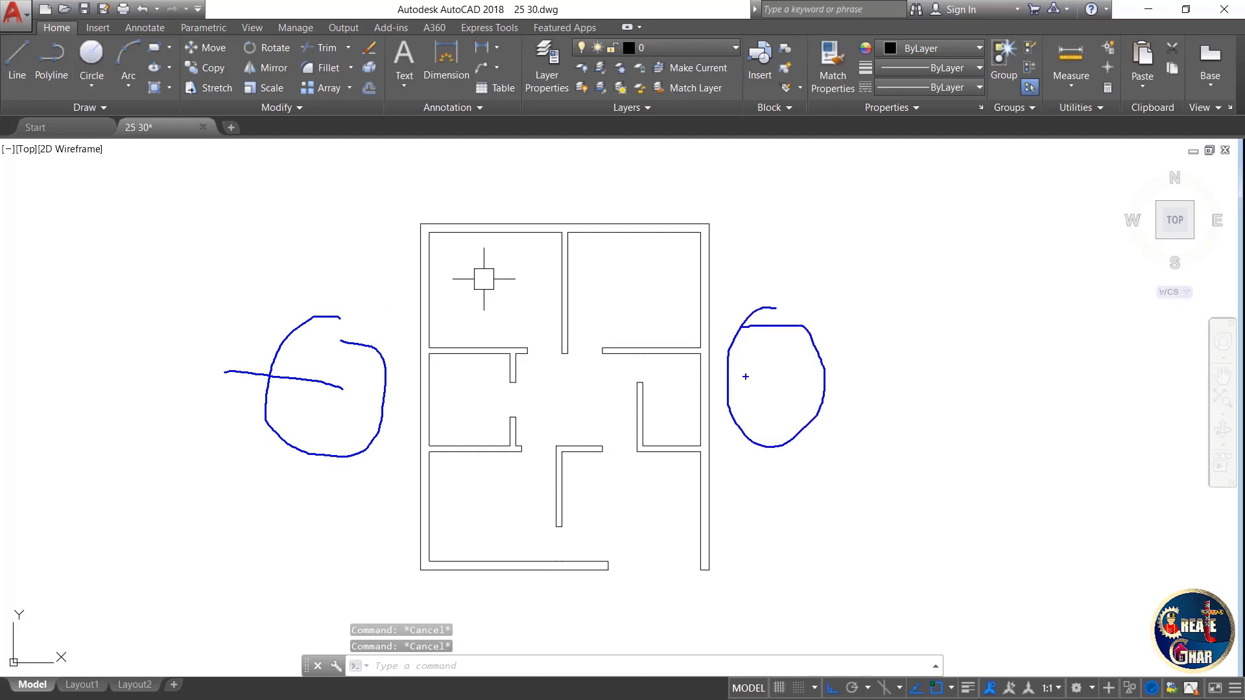
left_click_drag(746, 377, 986, 360)
left_click_drag(399, 581, 817, 584)
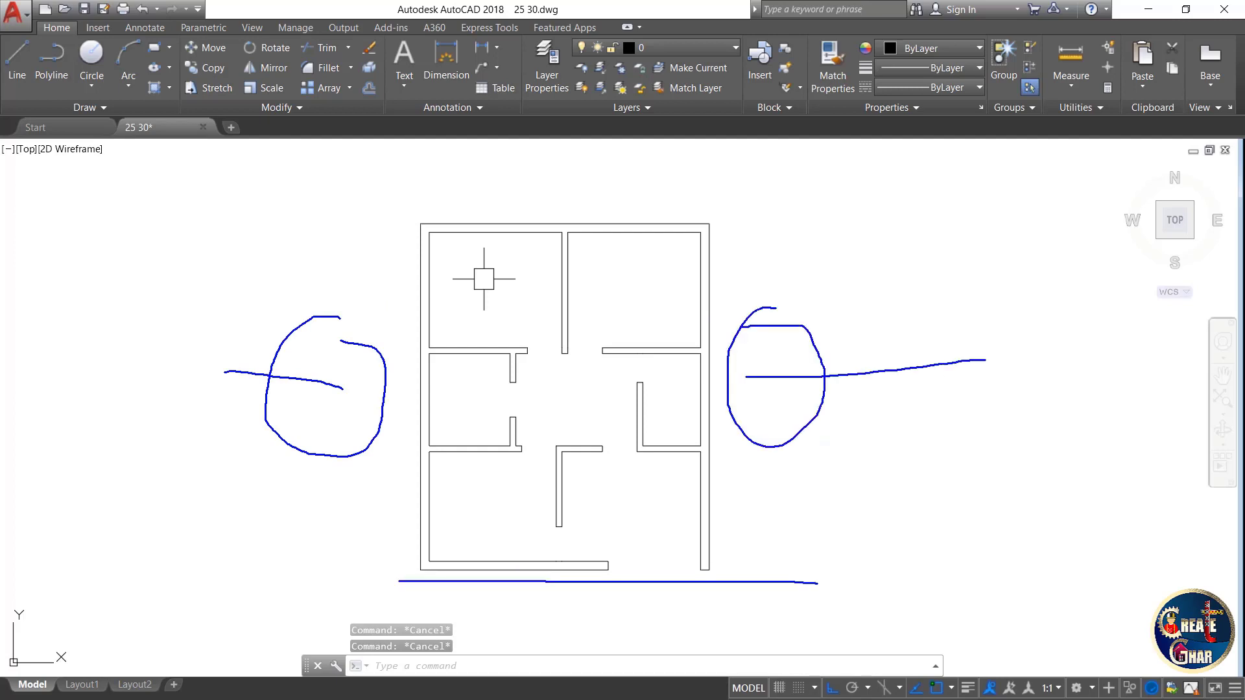
left_click_drag(754, 640, 473, 655)
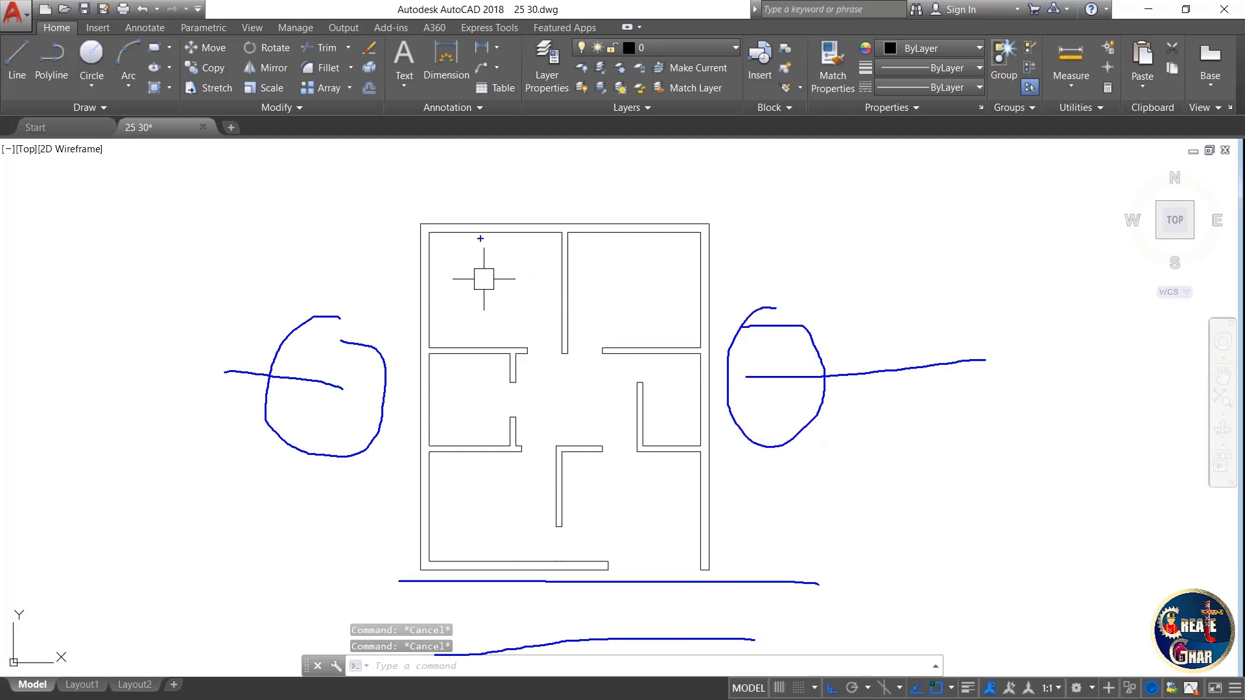
left_click_drag(701, 185, 552, 214)
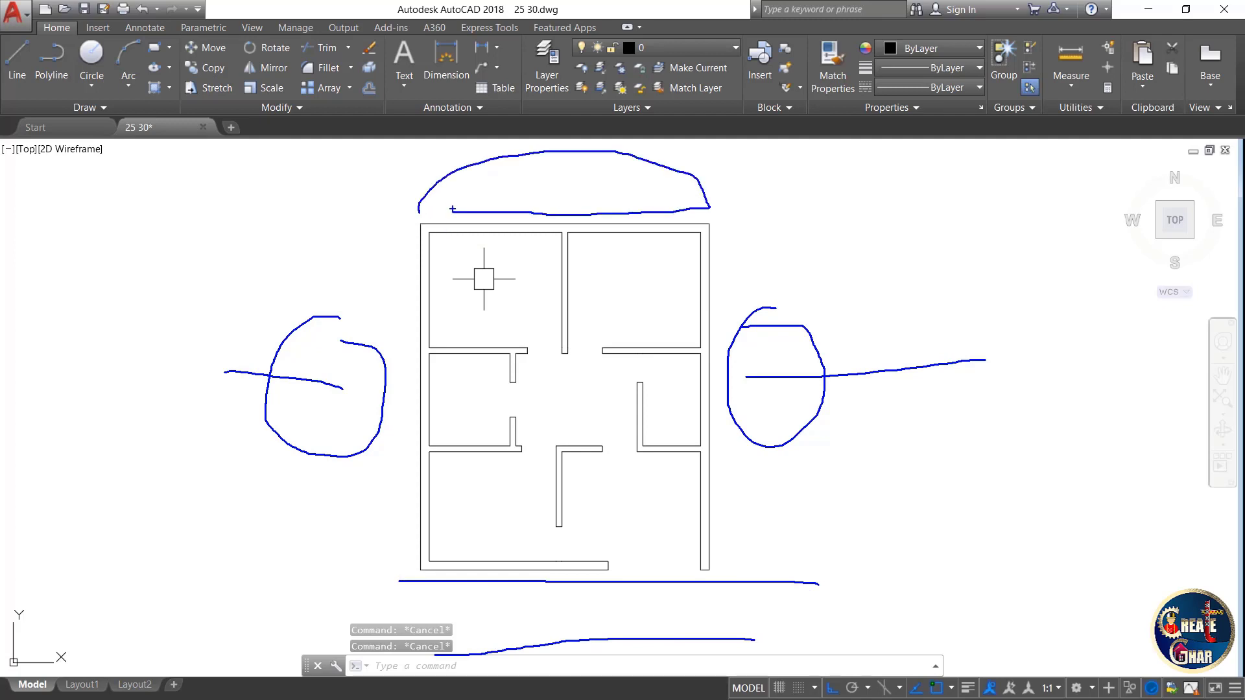
key("Escape")
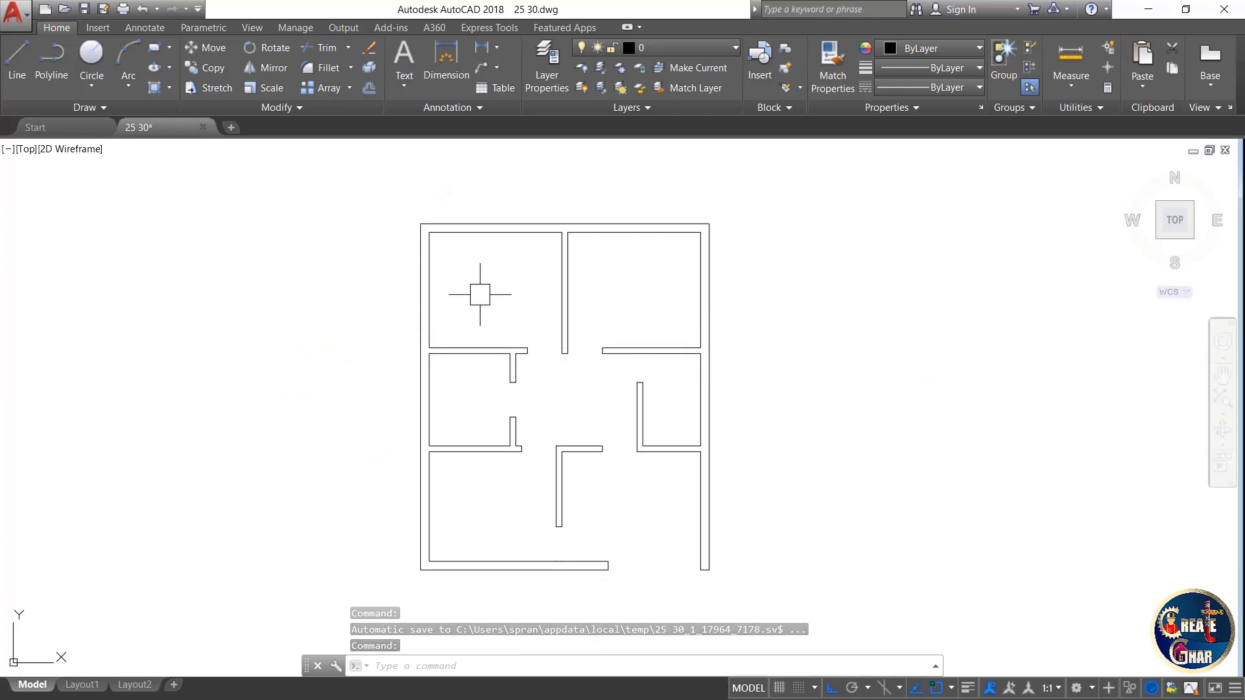
- Draw a line across the left outer wall from the midpoint of the upper-left room's inner wall line to the outer edge
scroll(445, 256, "up", 2)
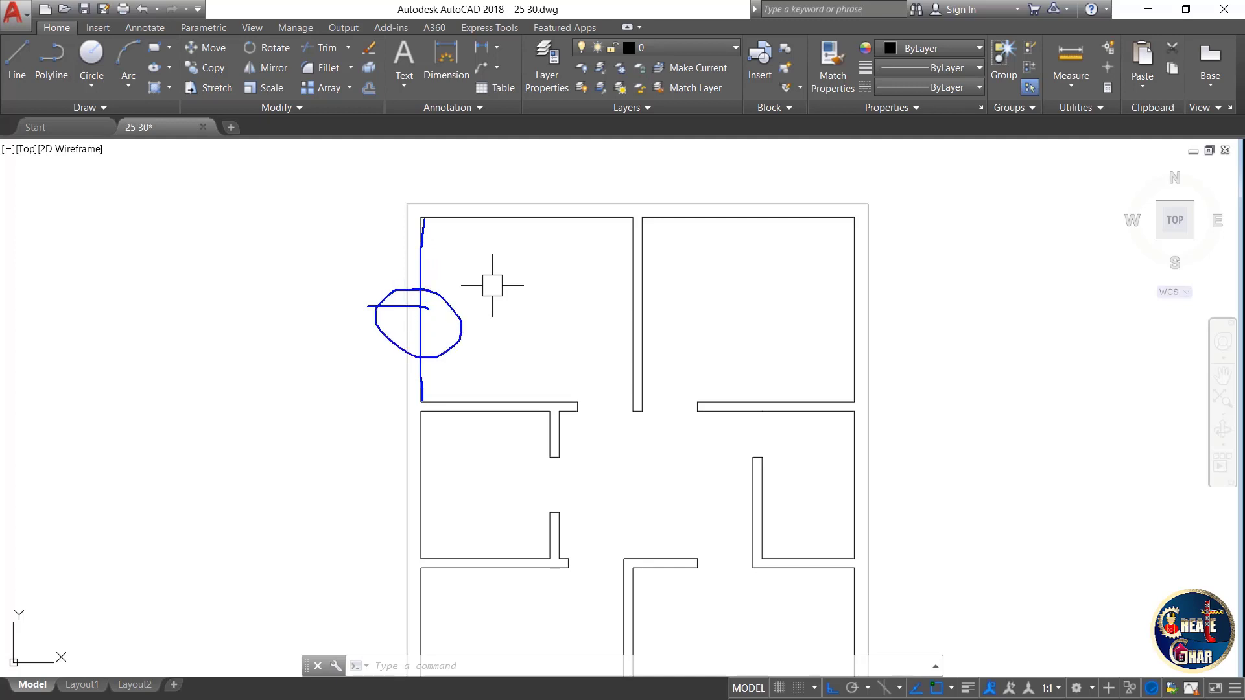
scroll(409, 288, "up", 4)
scroll(433, 346, "down", 2)
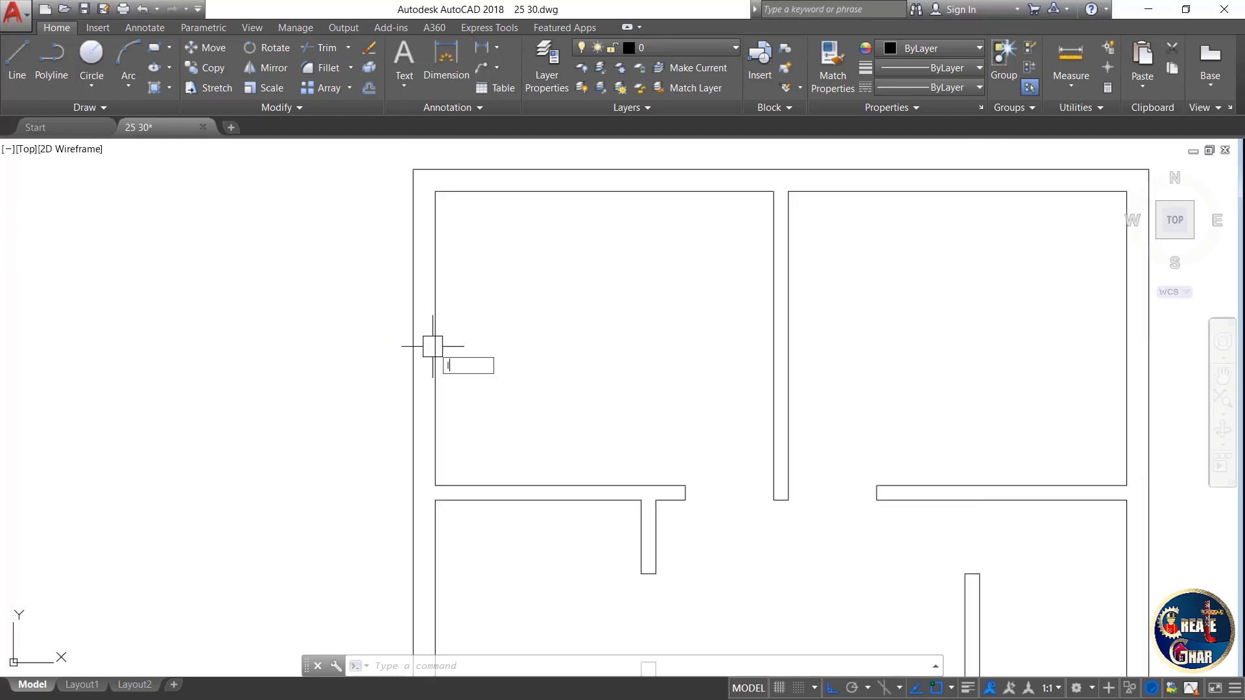
key("Return")
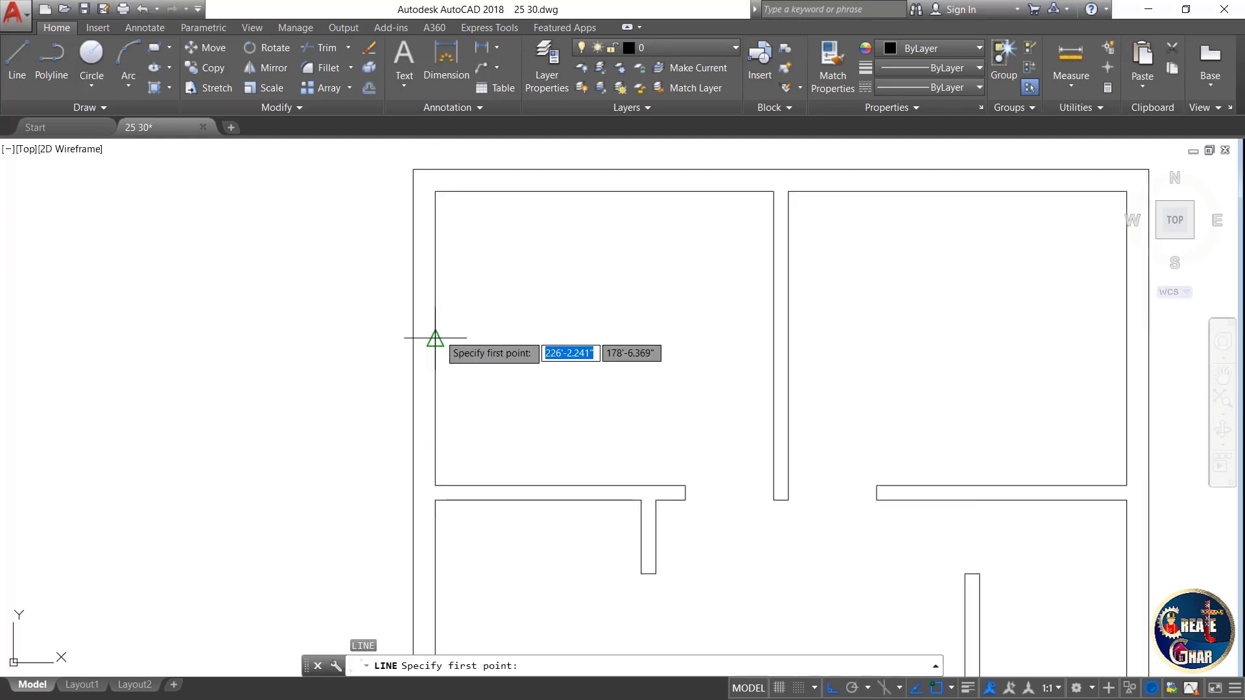
left_click(435, 338)
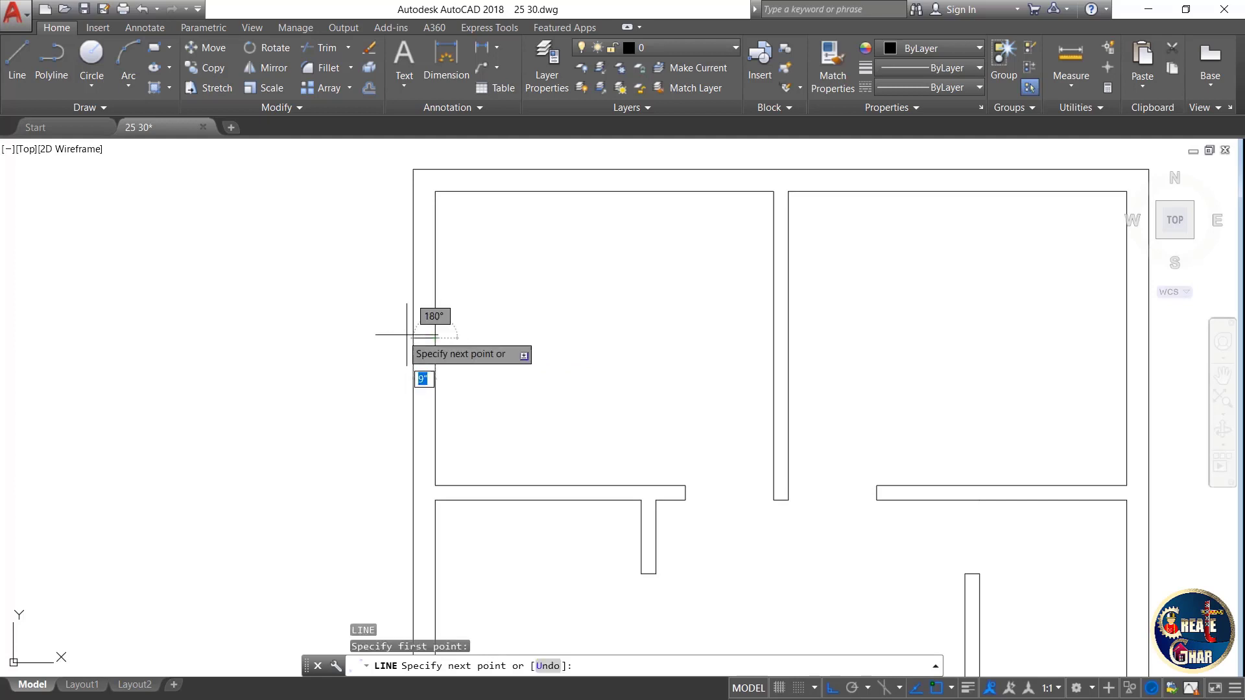
scroll(393, 337, "up", 4)
key("Escape")
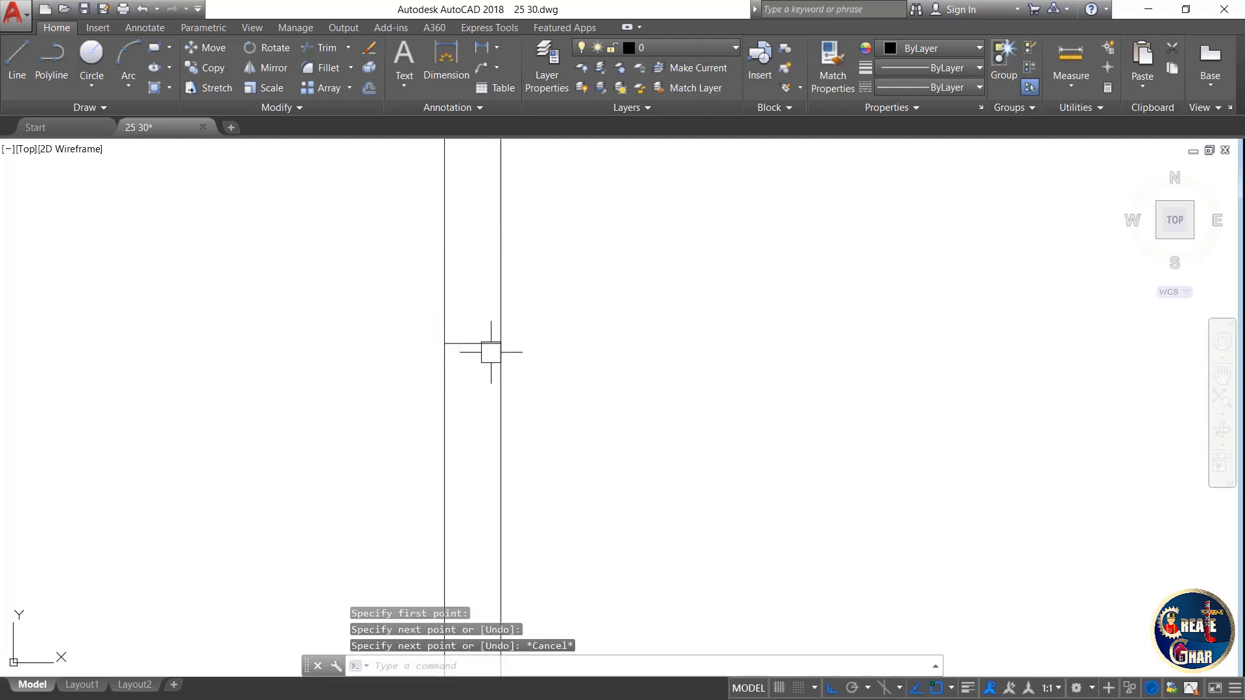
scroll(512, 348, "down", 3)
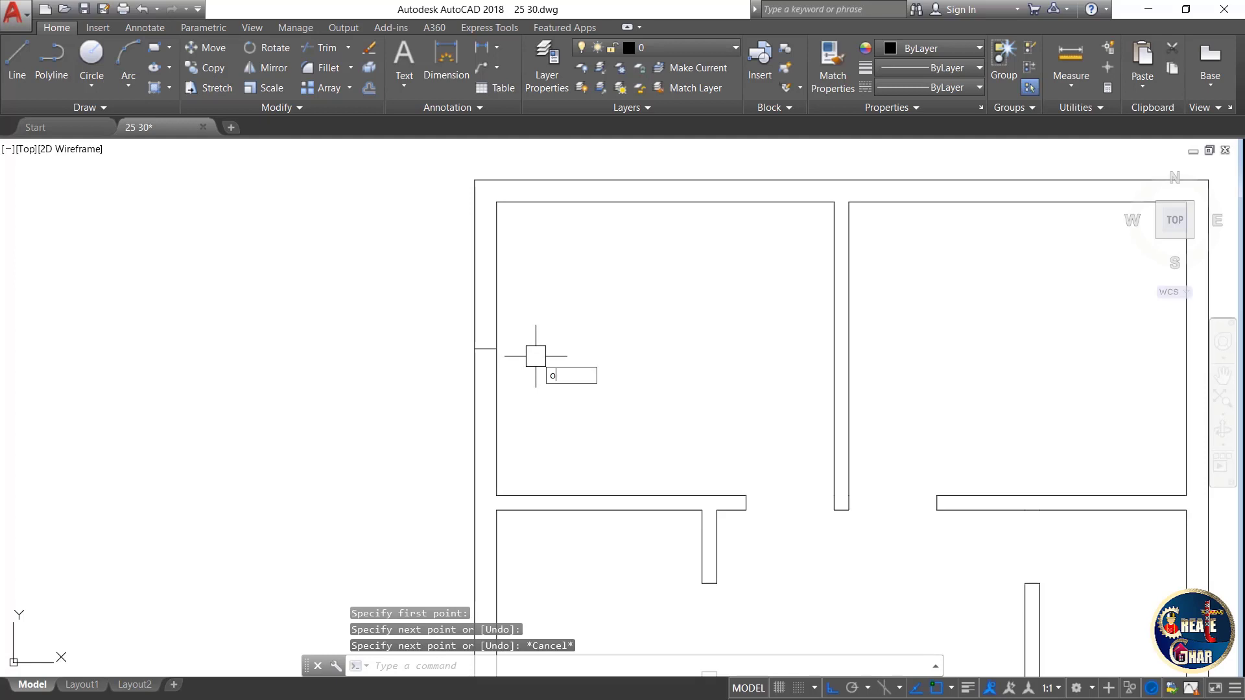
- Offset the midpoint line across the left outer wall 2.5' upward and 2.5' downward
type("o")
key("Return")
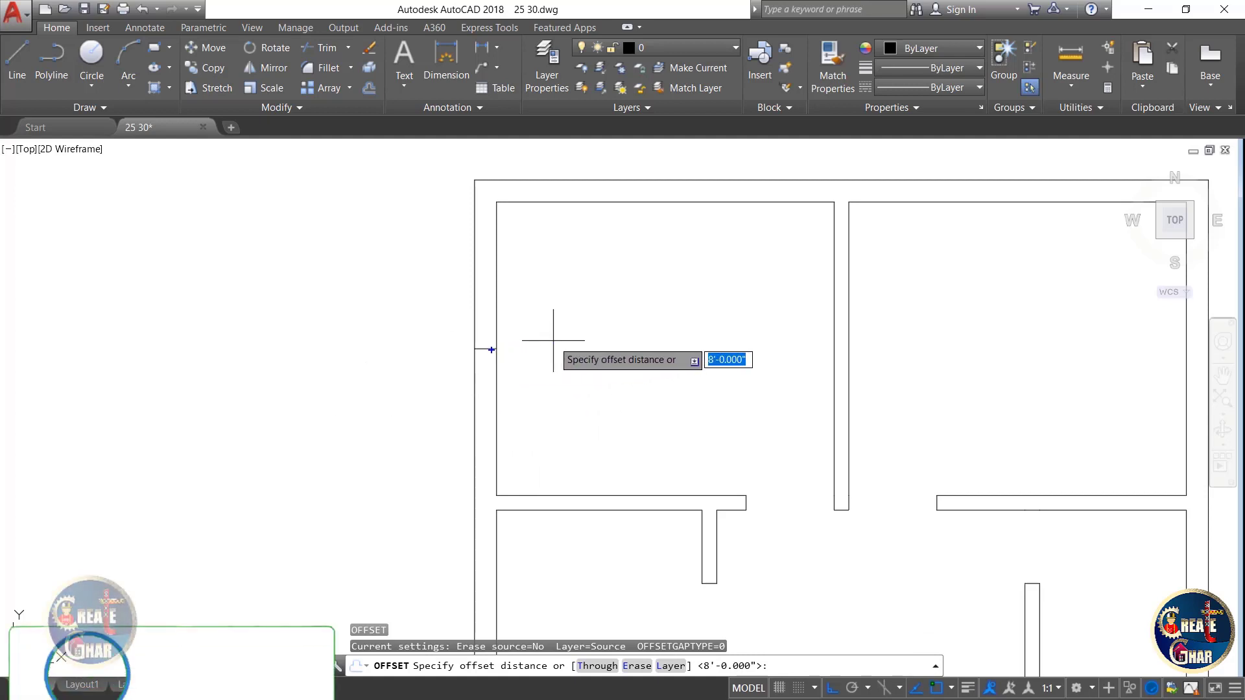
left_click_drag(492, 351, 493, 284)
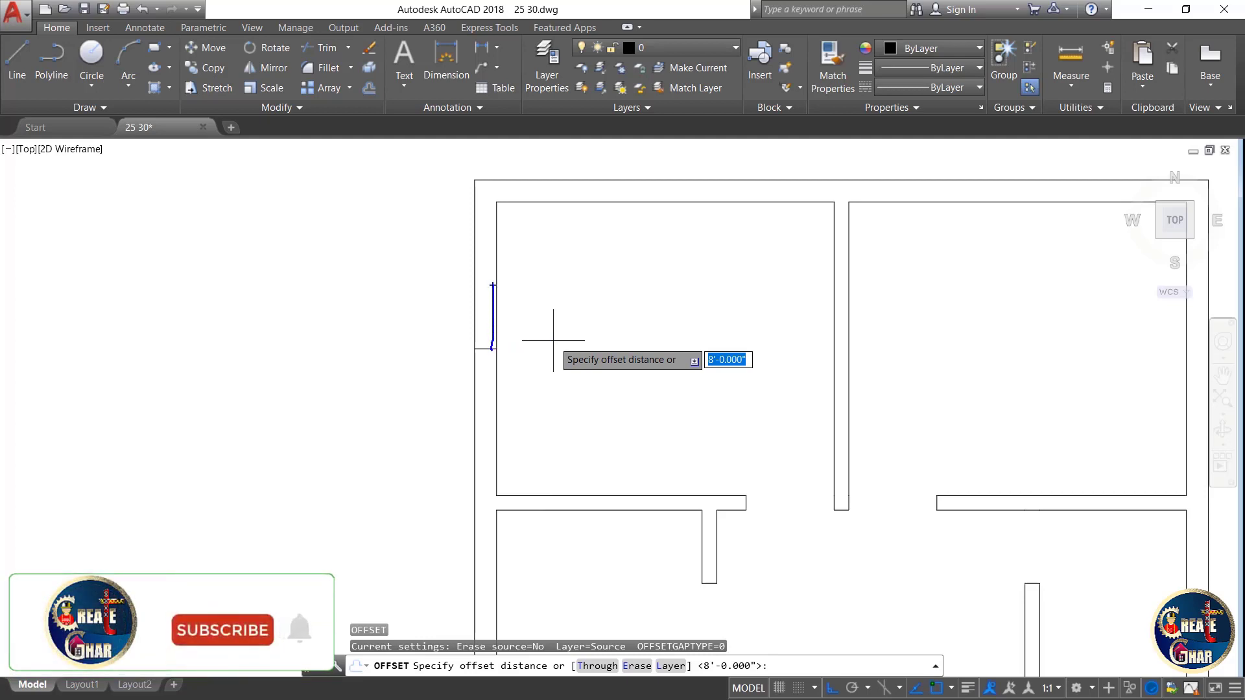
mouse_move(490, 393)
left_mouse_down()
mouse_move(487, 410)
mouse_move(502, 403)
left_mouse_up()
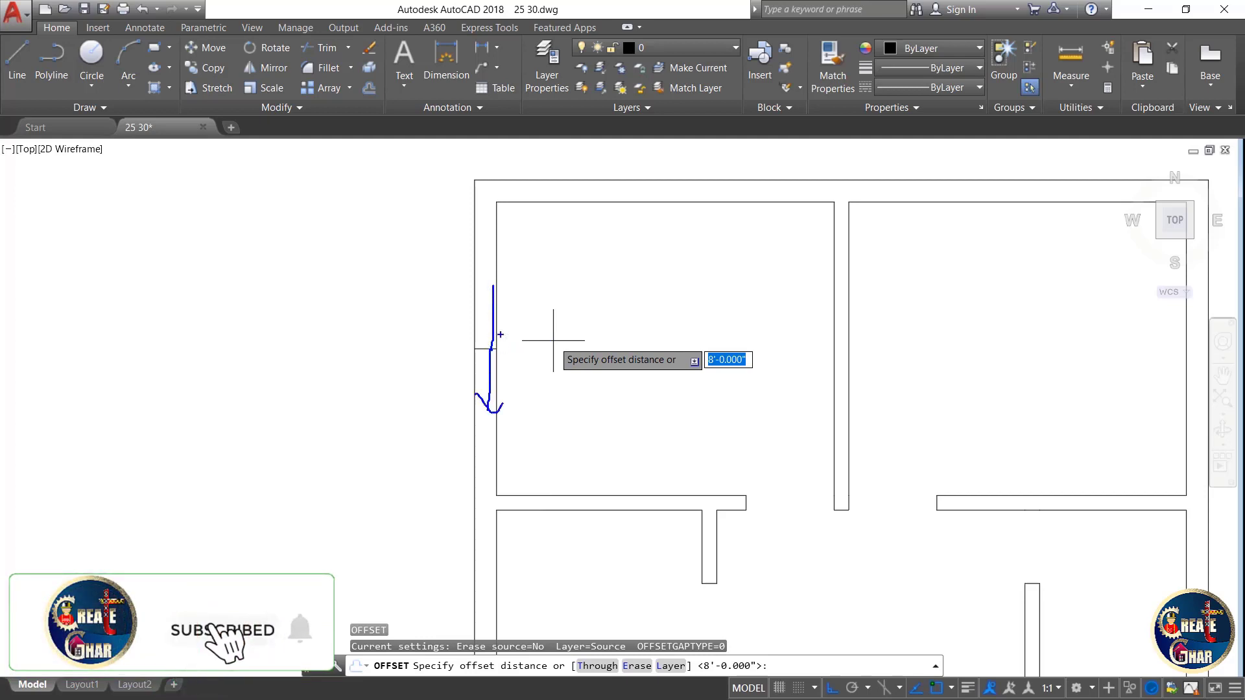
left_click_drag(483, 299, 512, 290)
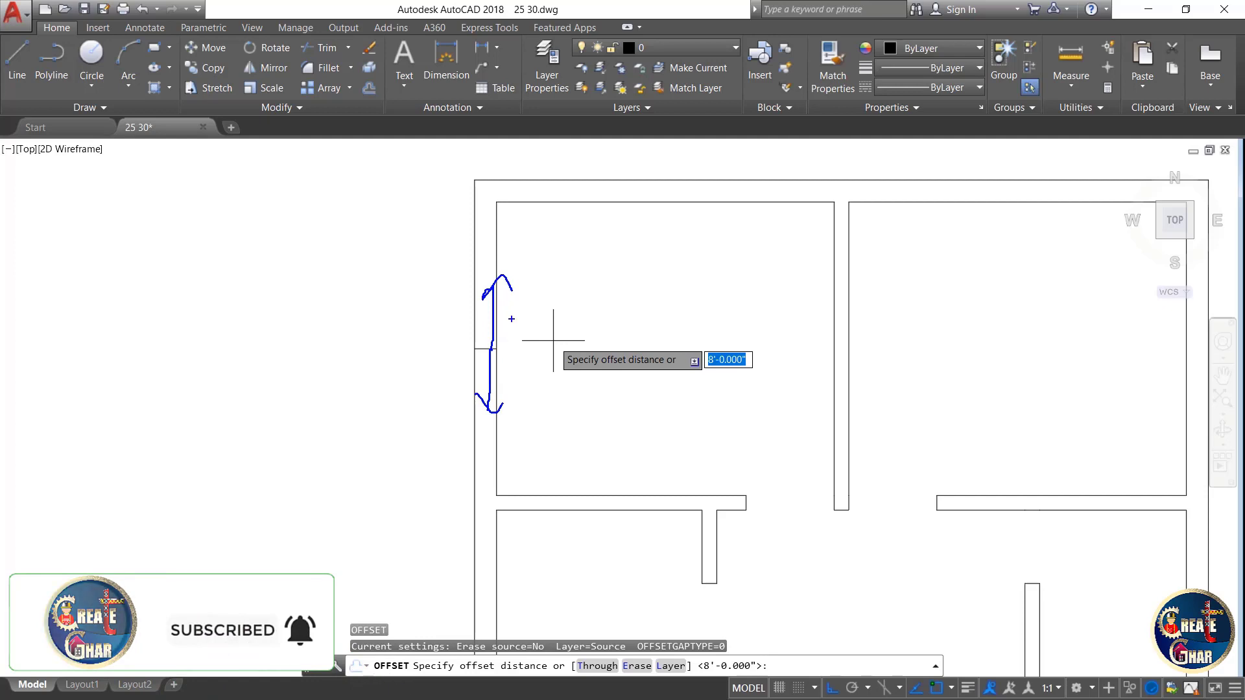
key("Escape")
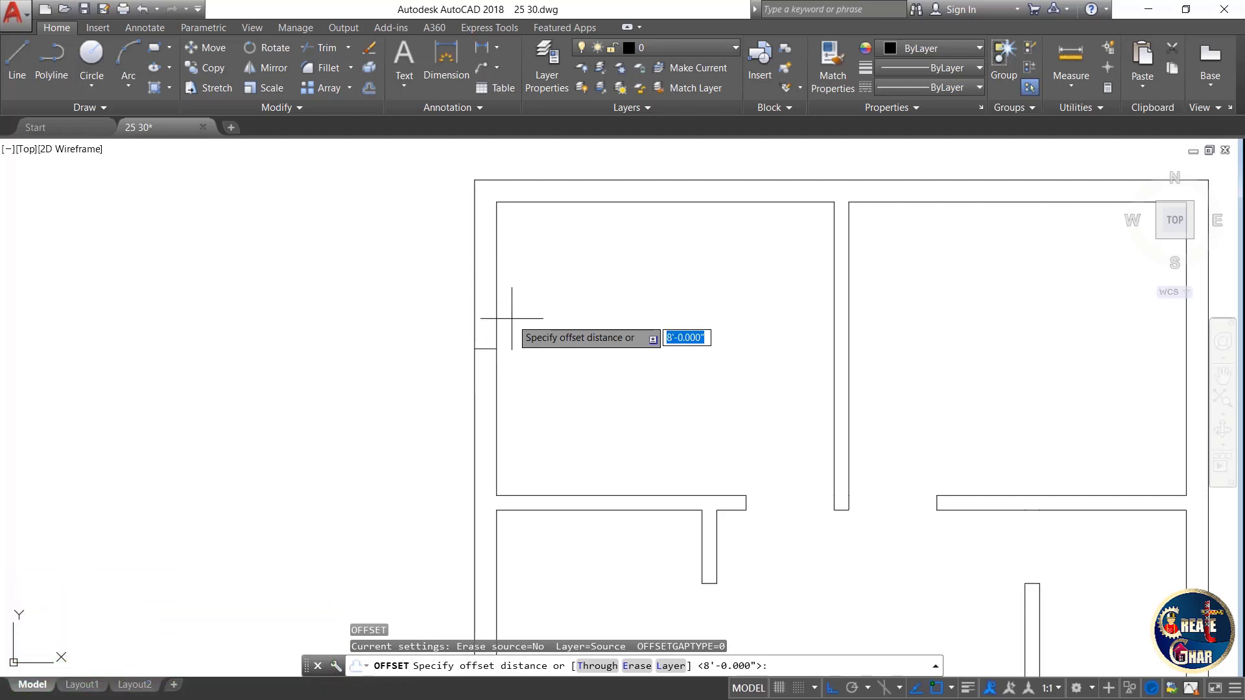
type("2")
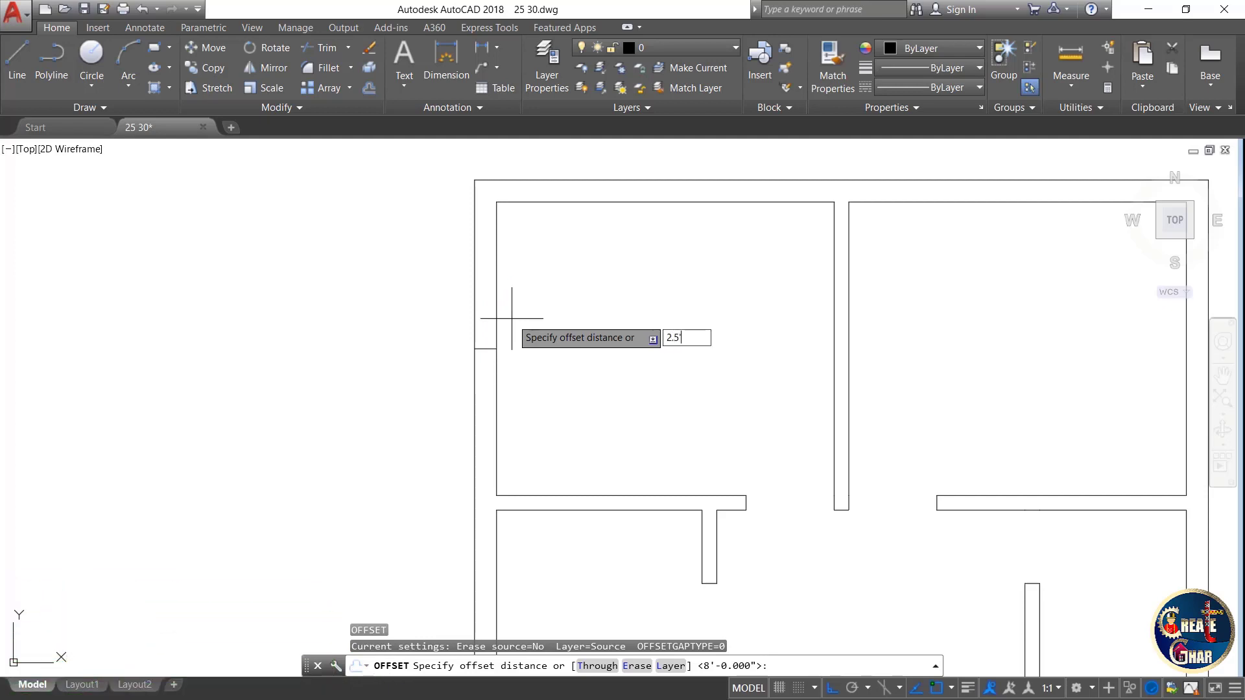
type(".5'")
key("Return")
scroll(487, 337, "up", 2)
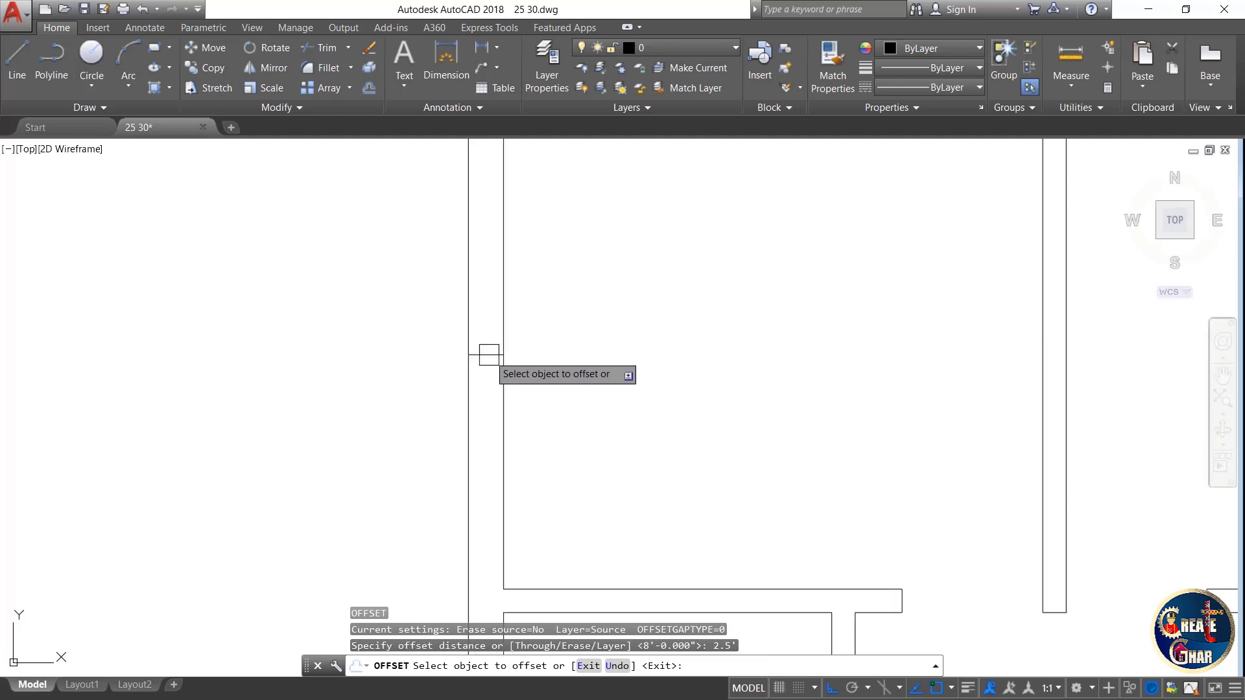
left_click(489, 355)
left_click(483, 302)
left_click(489, 355)
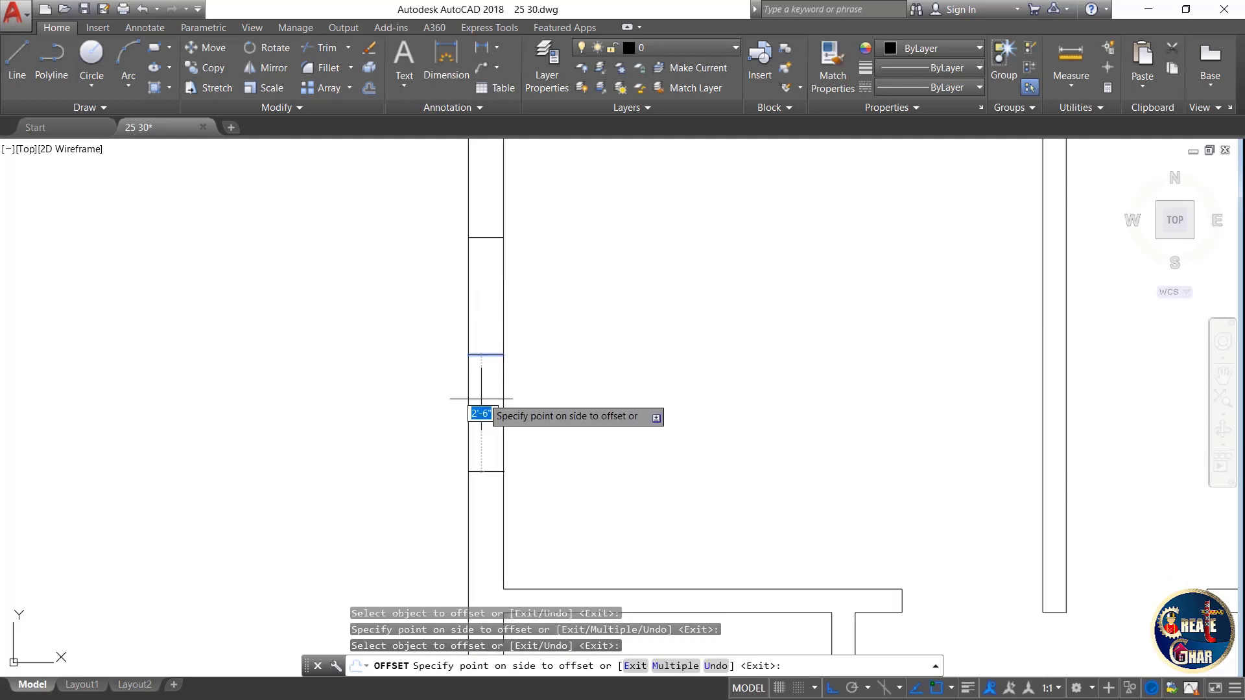
key("Escape")
key("Escape")
key("Escape")
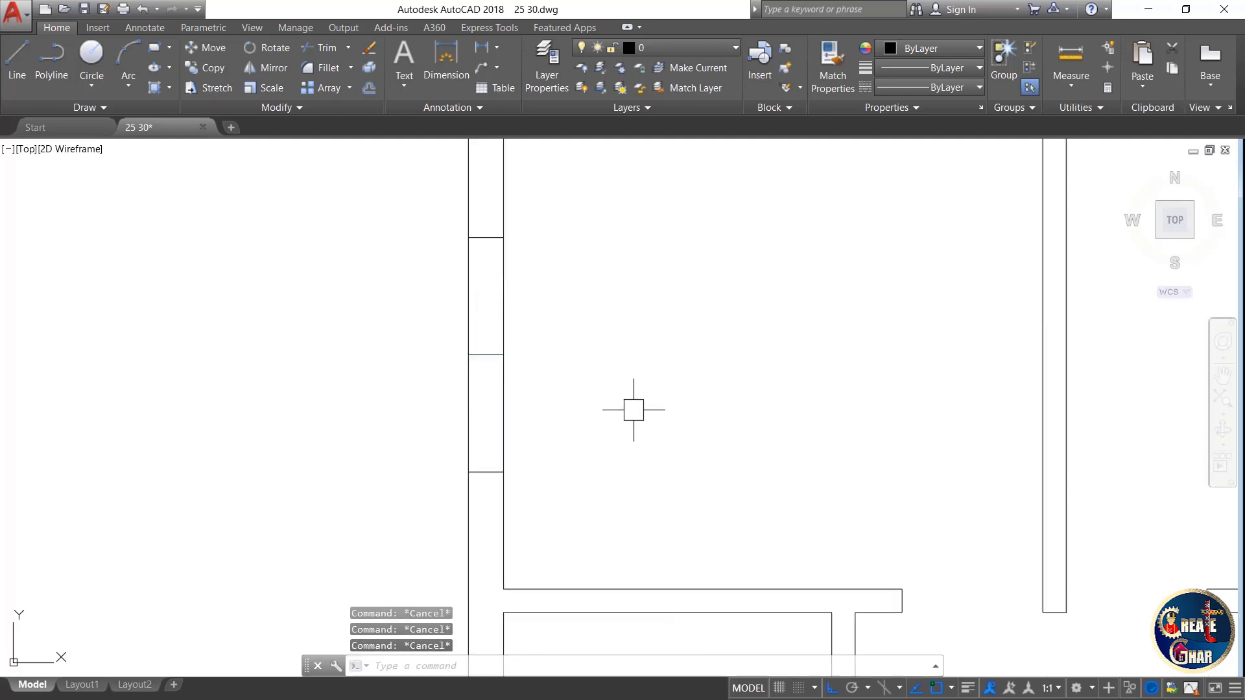
- Trim both left outer wall lines between the two offset lines and erase the midpoint line to open the window gap
key("Return")
key("Return")
left_click(608, 326)
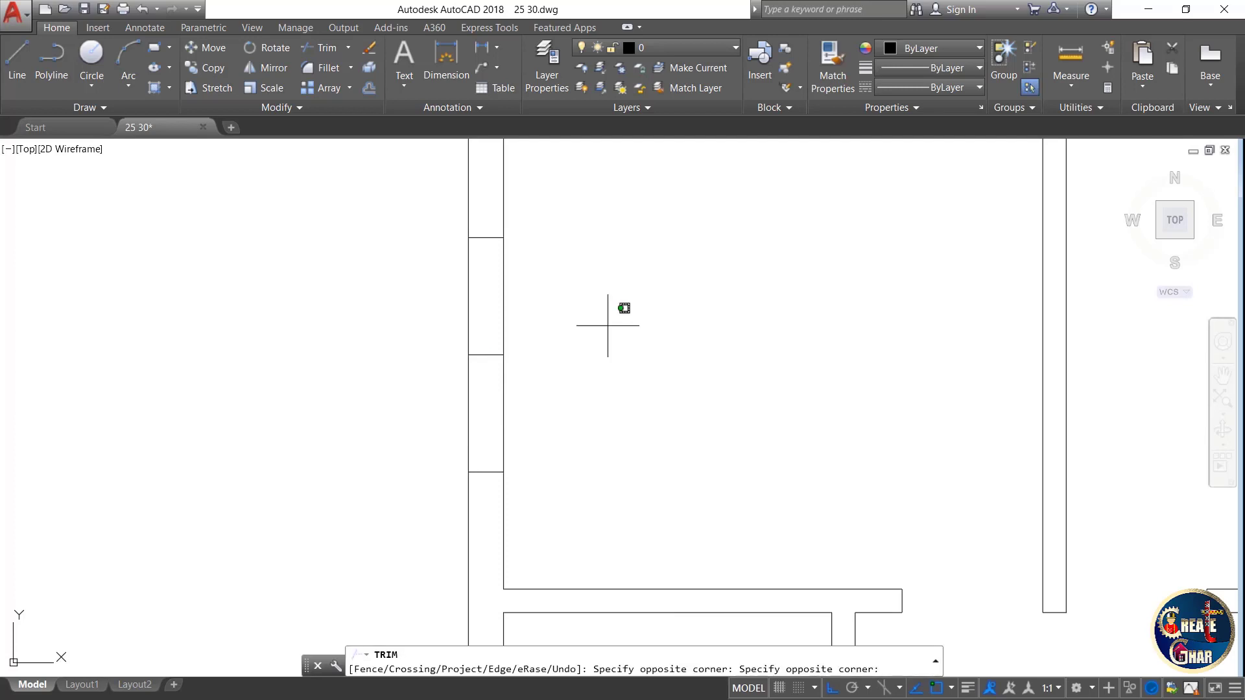
left_click(401, 398)
key("Escape")
left_click(522, 337)
left_click(417, 370)
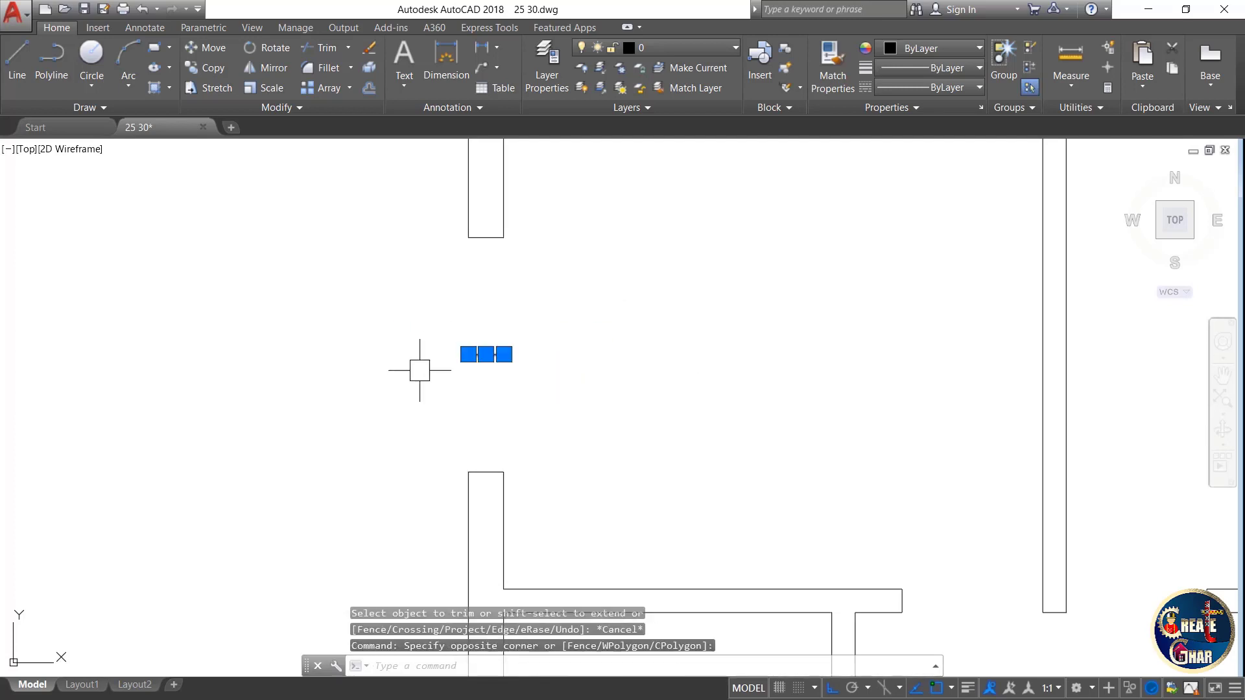
key("Delete")
- Draw a line across the right outer wall from the midpoint of the upper-right room's inner wall line to the outer edge
scroll(372, 370, "down", 2)
scroll(363, 371, "down", 2)
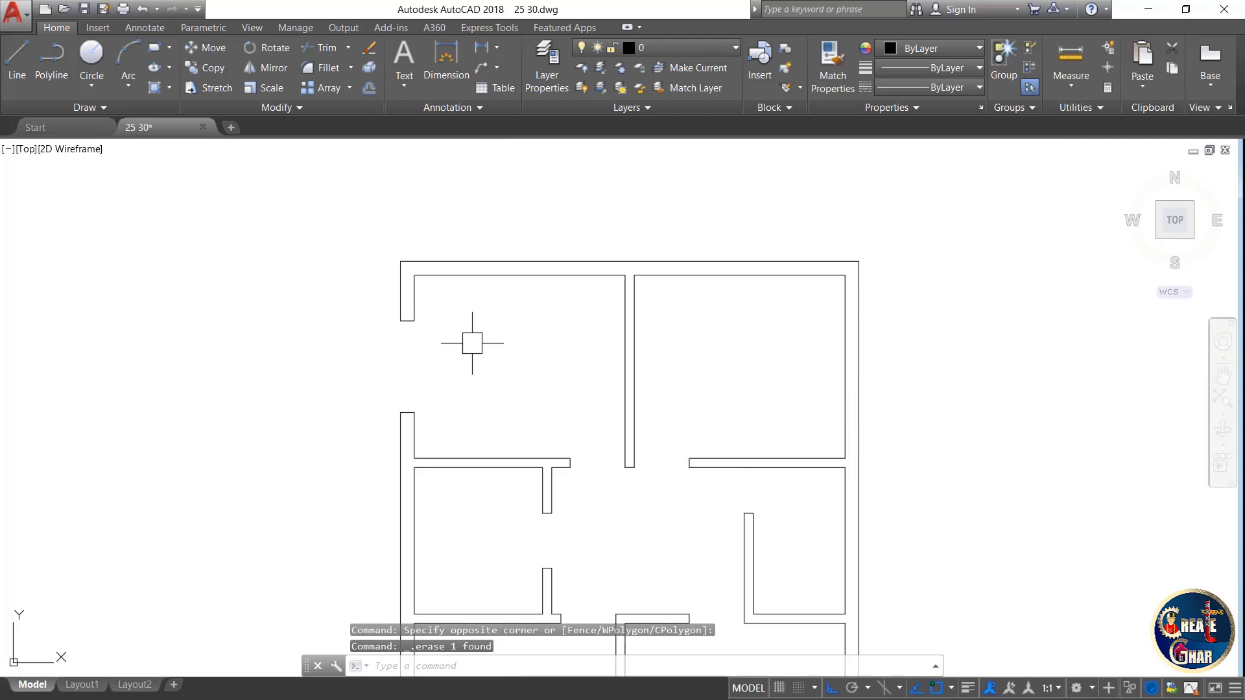
scroll(856, 351, "up", 2)
scroll(728, 363, "down", 4)
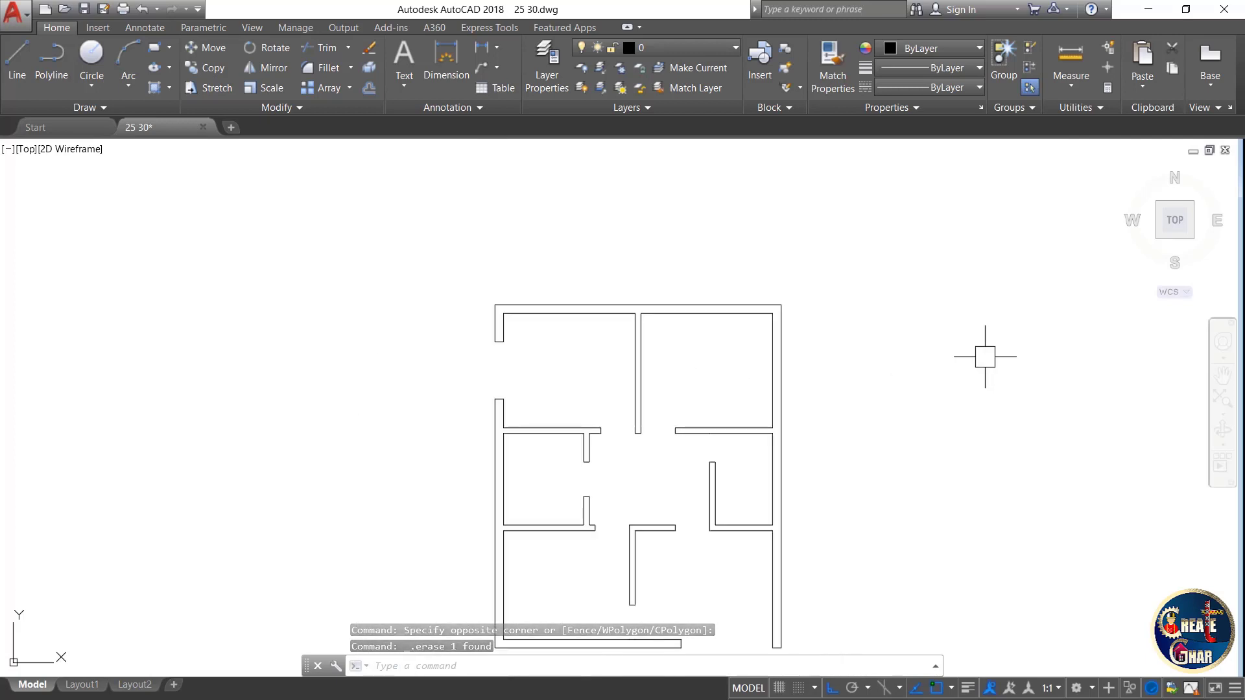
type("l")
key("Return")
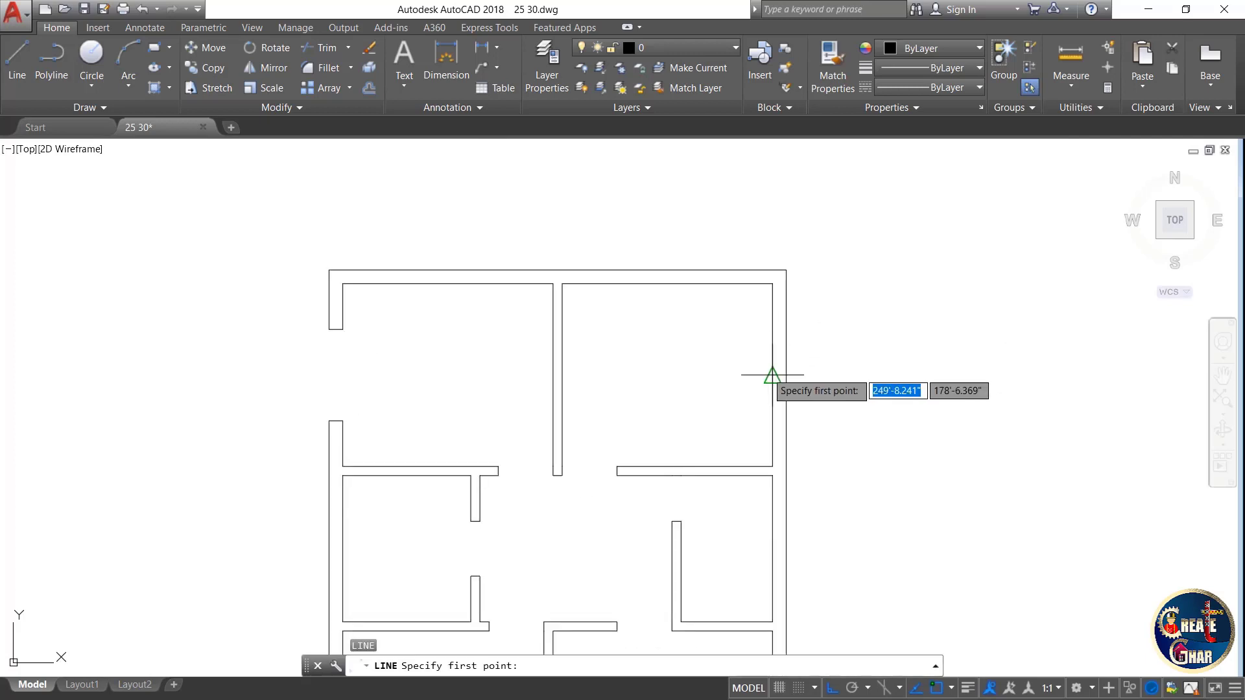
left_click(770, 371)
scroll(774, 373, "up", 5)
left_click(810, 347)
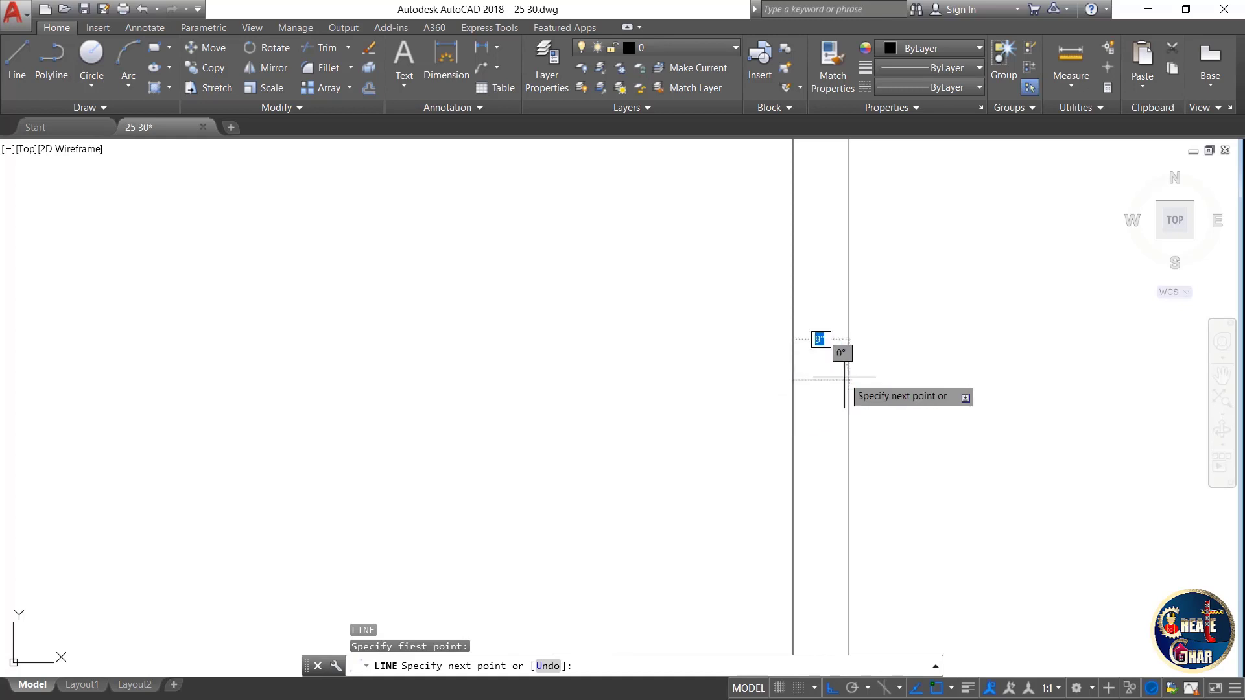
key("Escape")
- Offset the midpoint line across the right outer wall 2.5' upward and 2.5' downward
scroll(777, 348, "down", 5)
type("o")
key("Return")
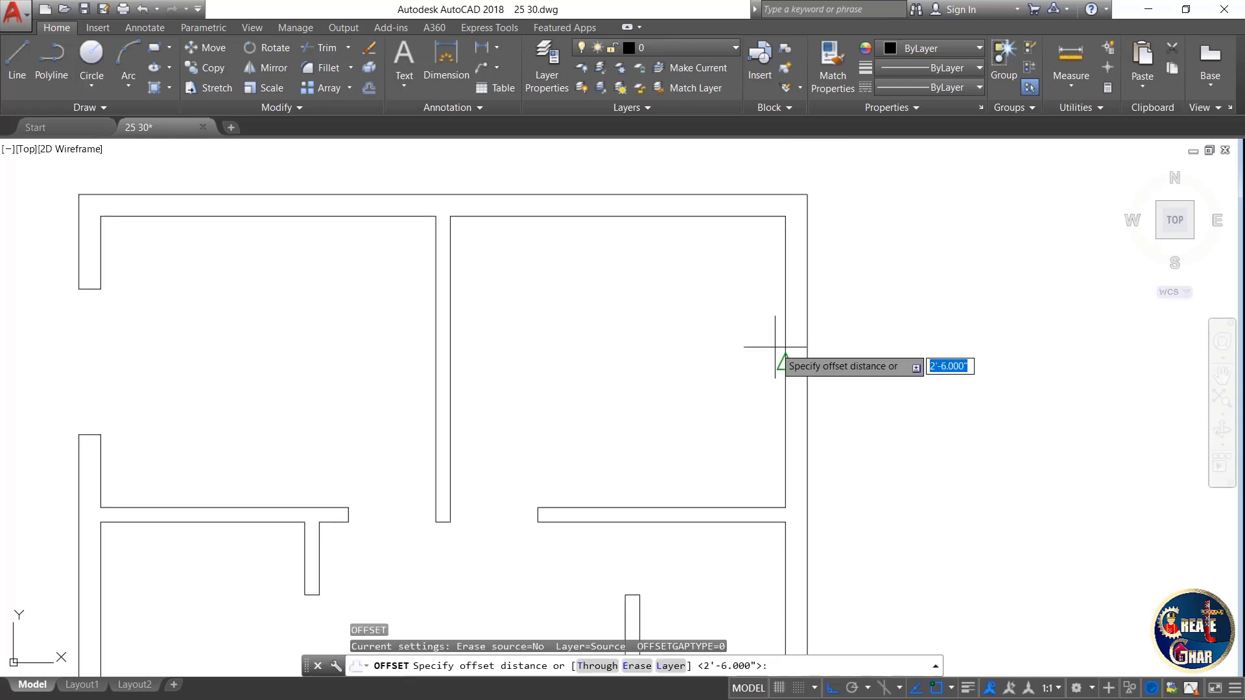
type("2.5'")
key("Return")
scroll(772, 349, "up", 4)
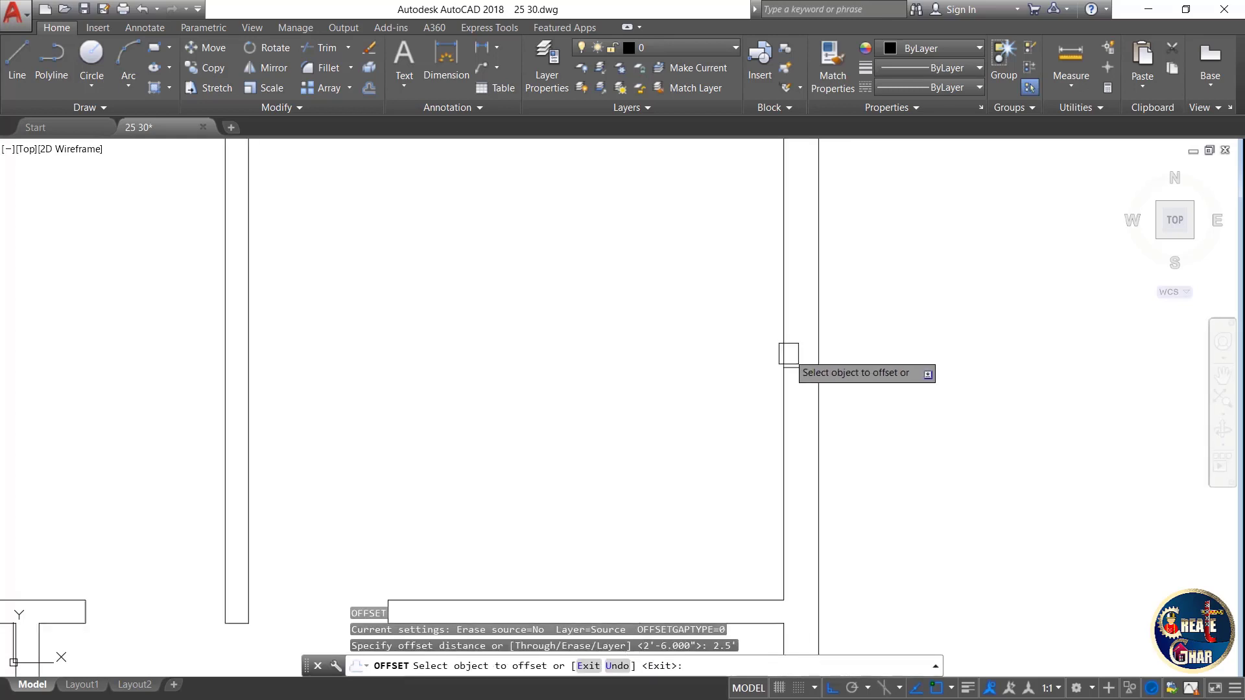
left_click(786, 354)
left_click(803, 305)
left_click(804, 367)
left_click(800, 422)
key("Escape")
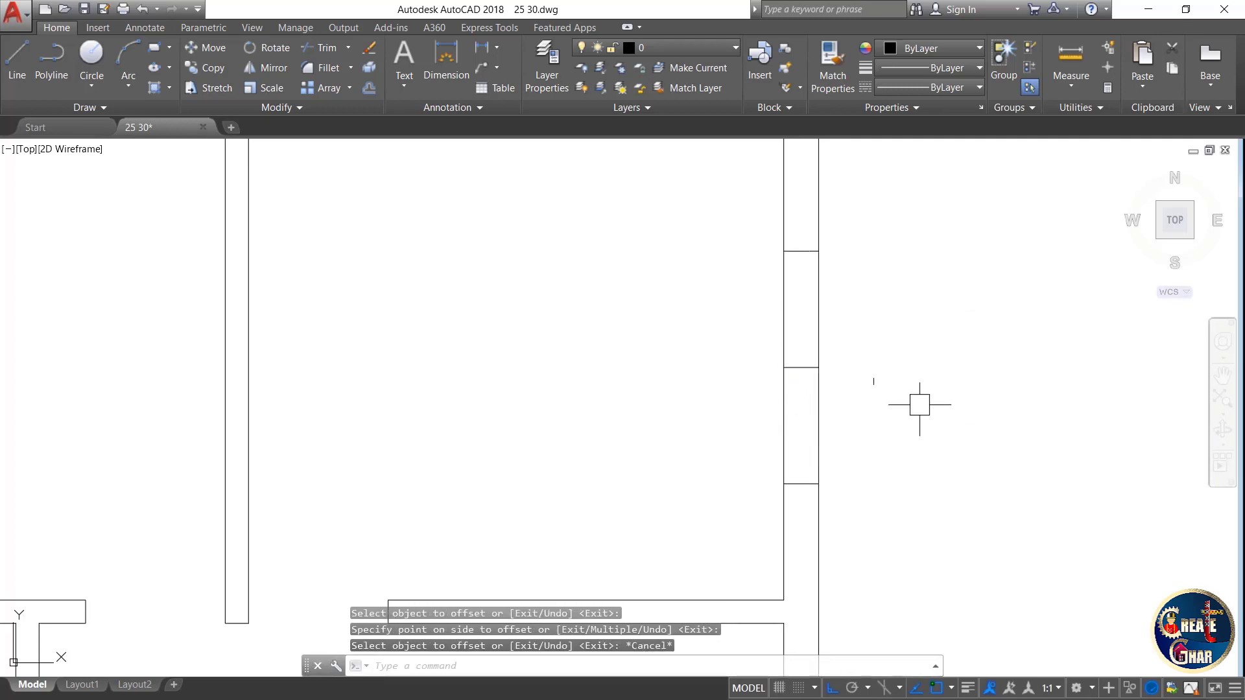
- Trim both right outer wall lines between the two offset lines and erase the midpoint line to open the window gap
type("tr")
key("Return")
key("Return")
left_click(936, 328)
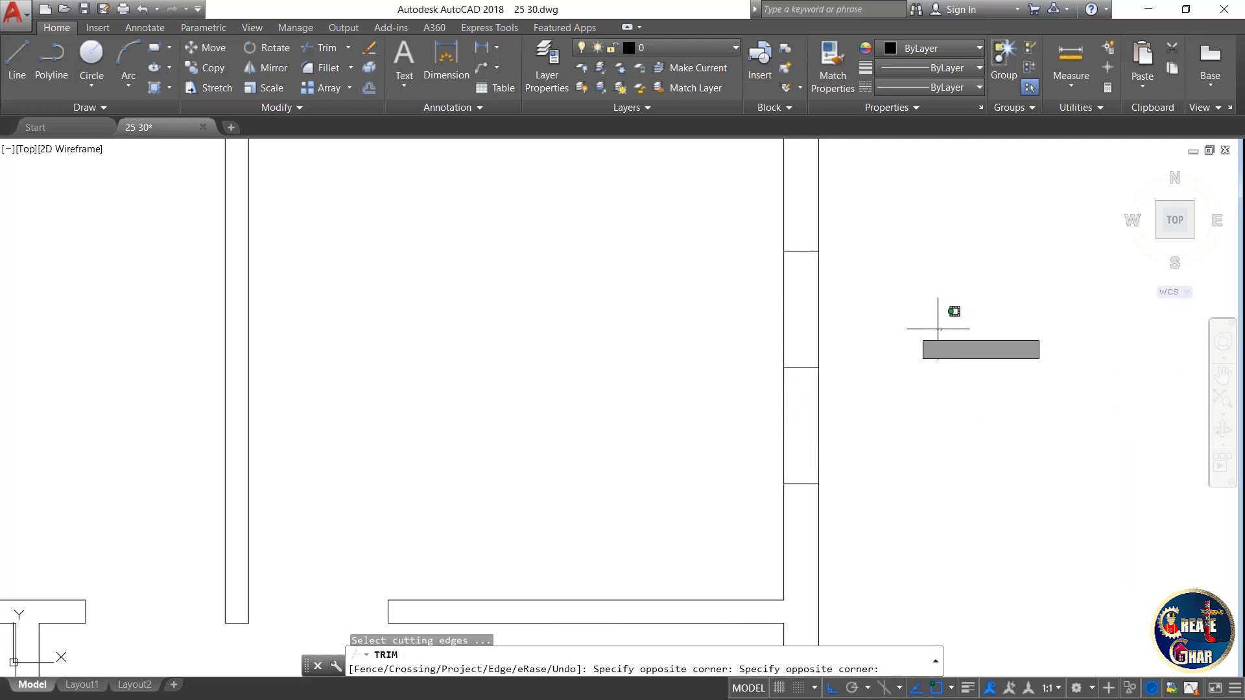
left_click(675, 421)
key("Escape")
left_click(840, 341)
left_click(762, 384)
key("Delete")
scroll(745, 339, "down", 5)
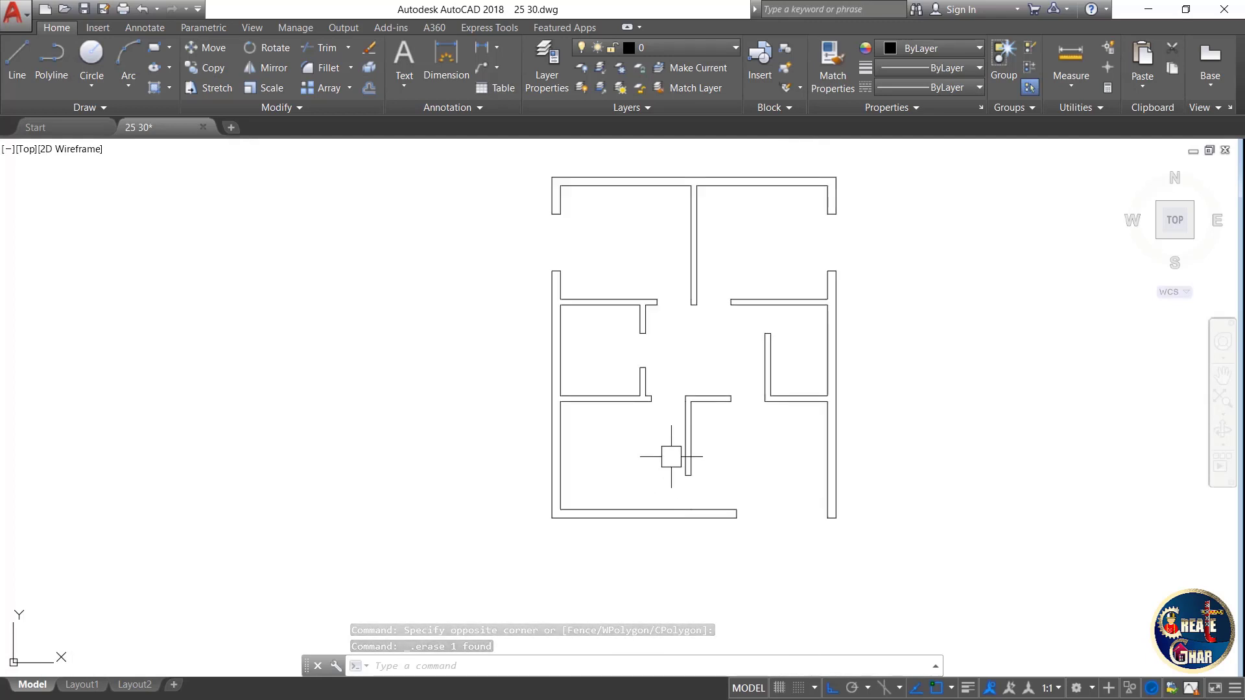
scroll(669, 453, "up", 4)
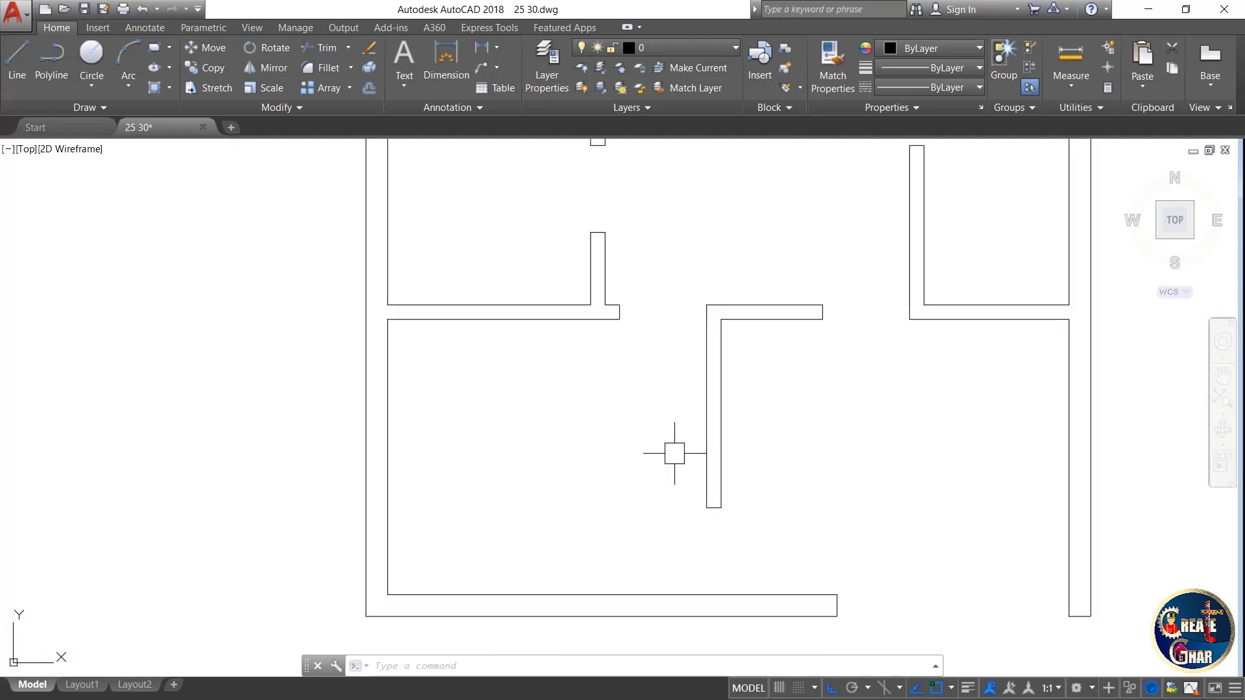
mouse_move(850, 380)
left_mouse_down()
mouse_move(895, 503)
mouse_move(833, 384)
left_mouse_up()
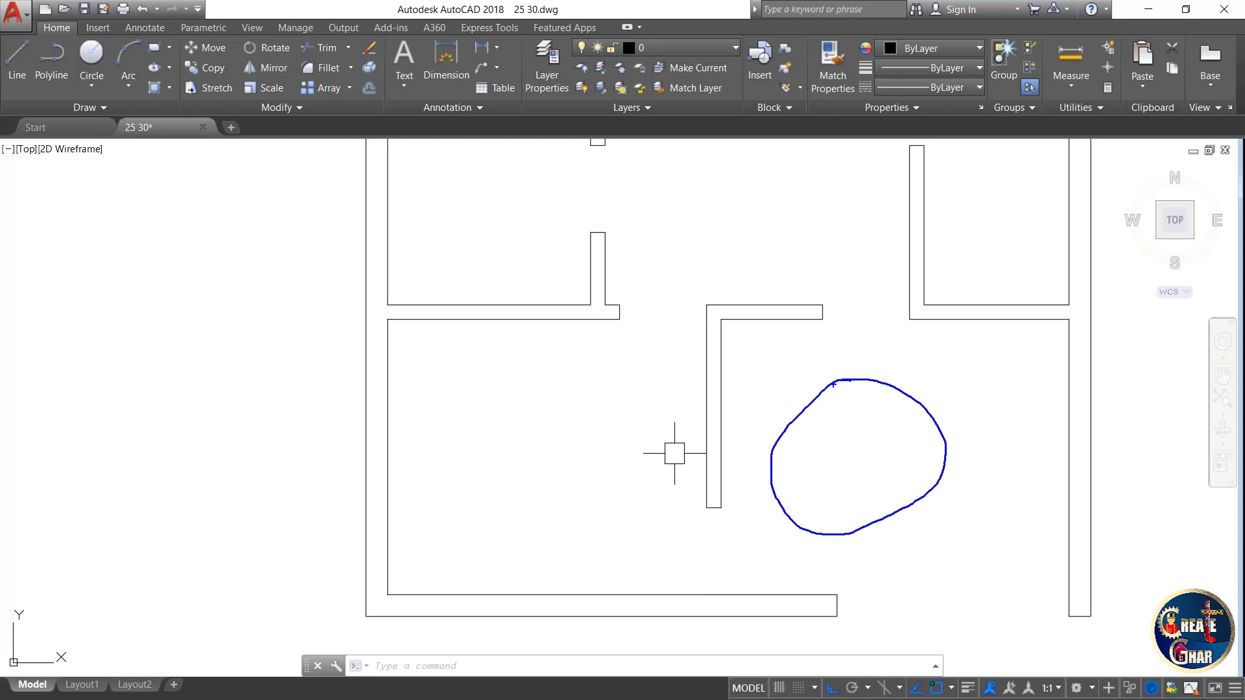
left_click_drag(730, 398, 880, 398)
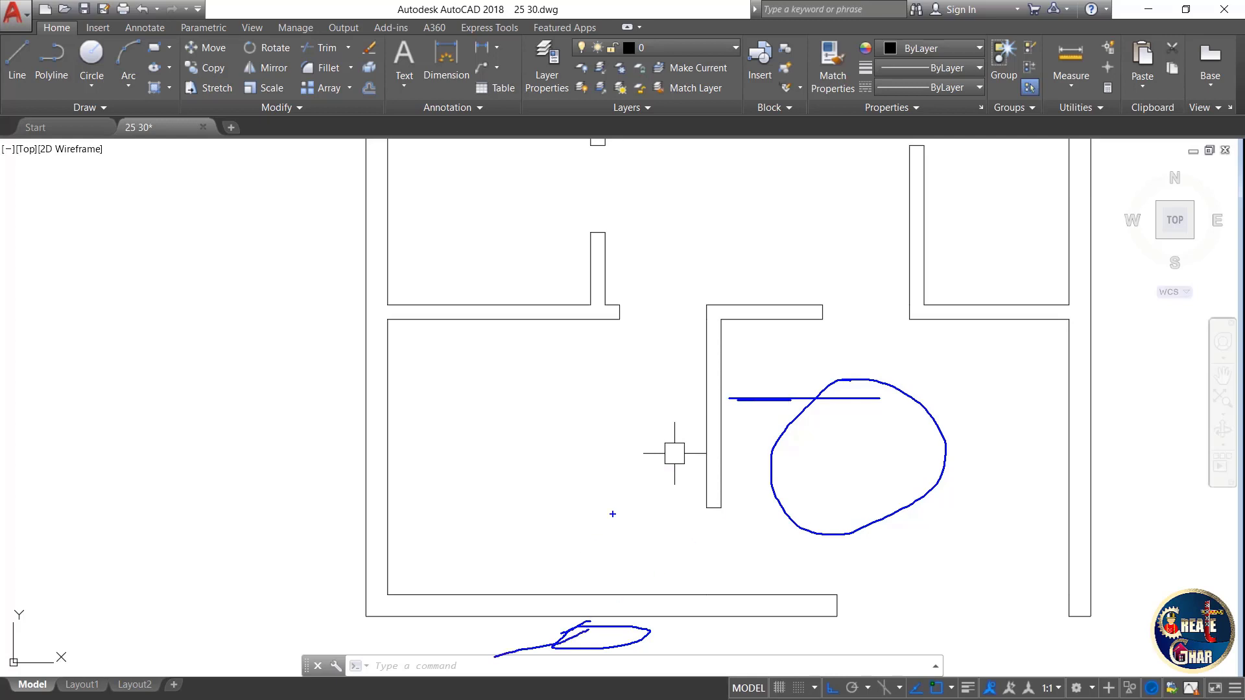
key("Escape")
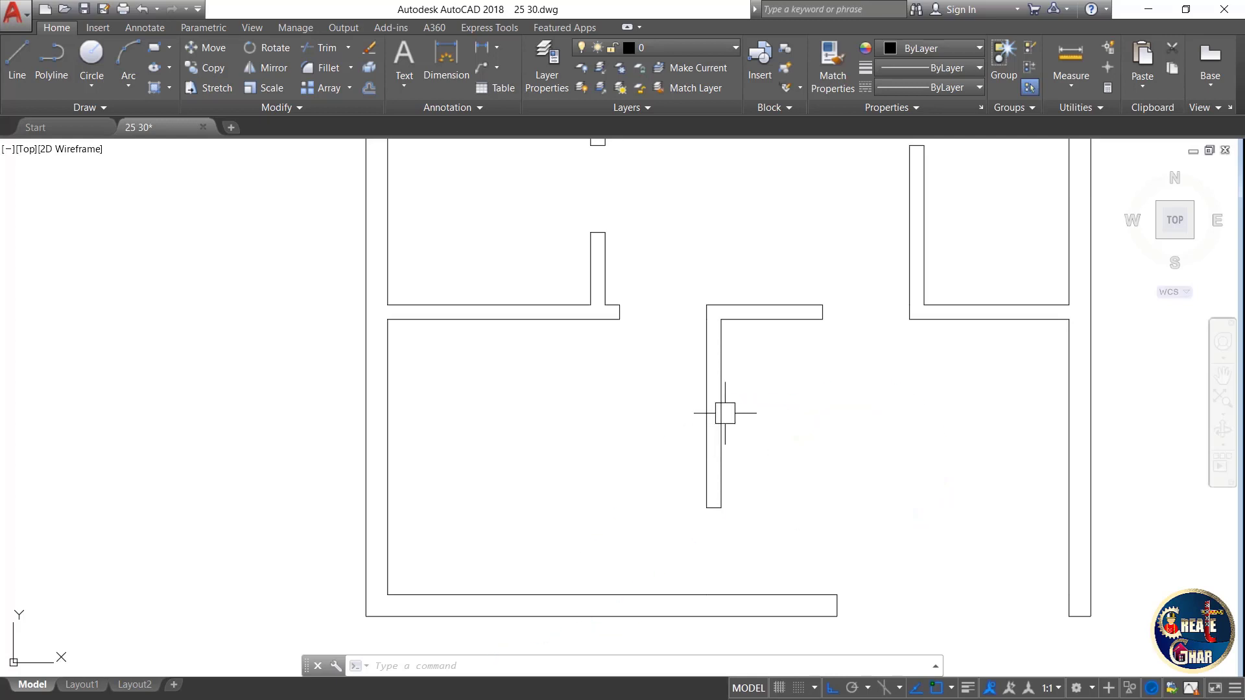
- Draw a line across the vertical partition between the two lower rooms, from the midpoint of its right face to its left face
key("Return")
scroll(721, 408, "up", 2)
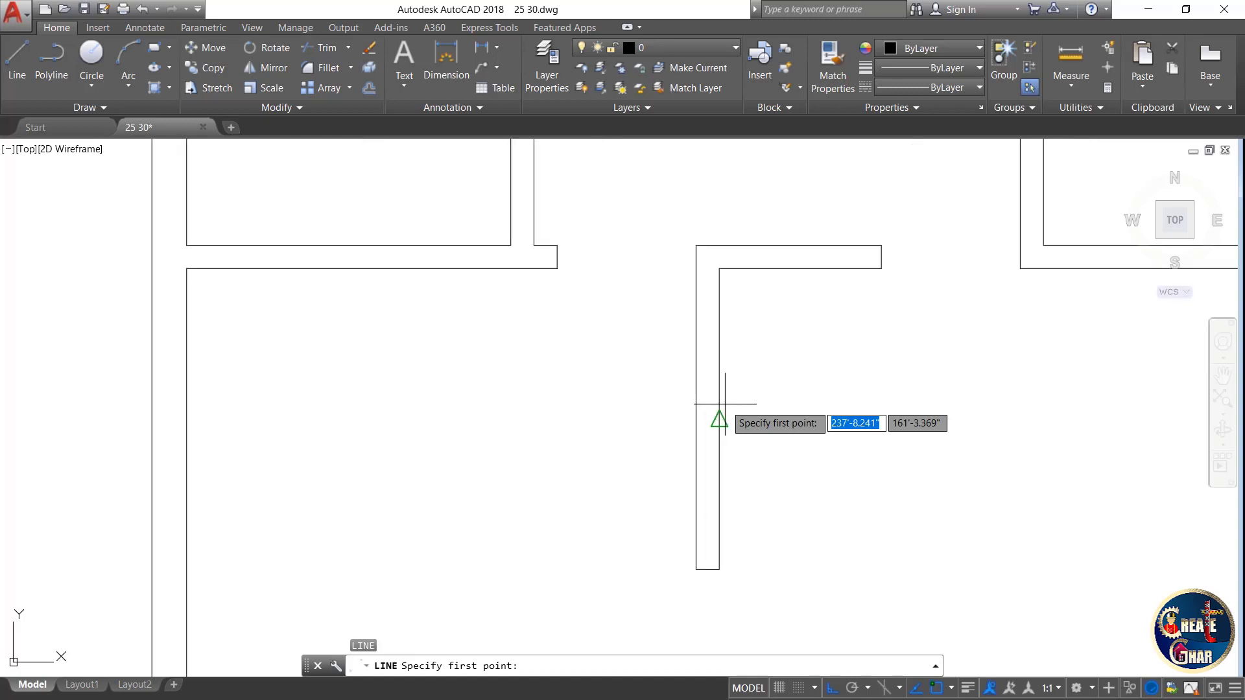
left_click(722, 423)
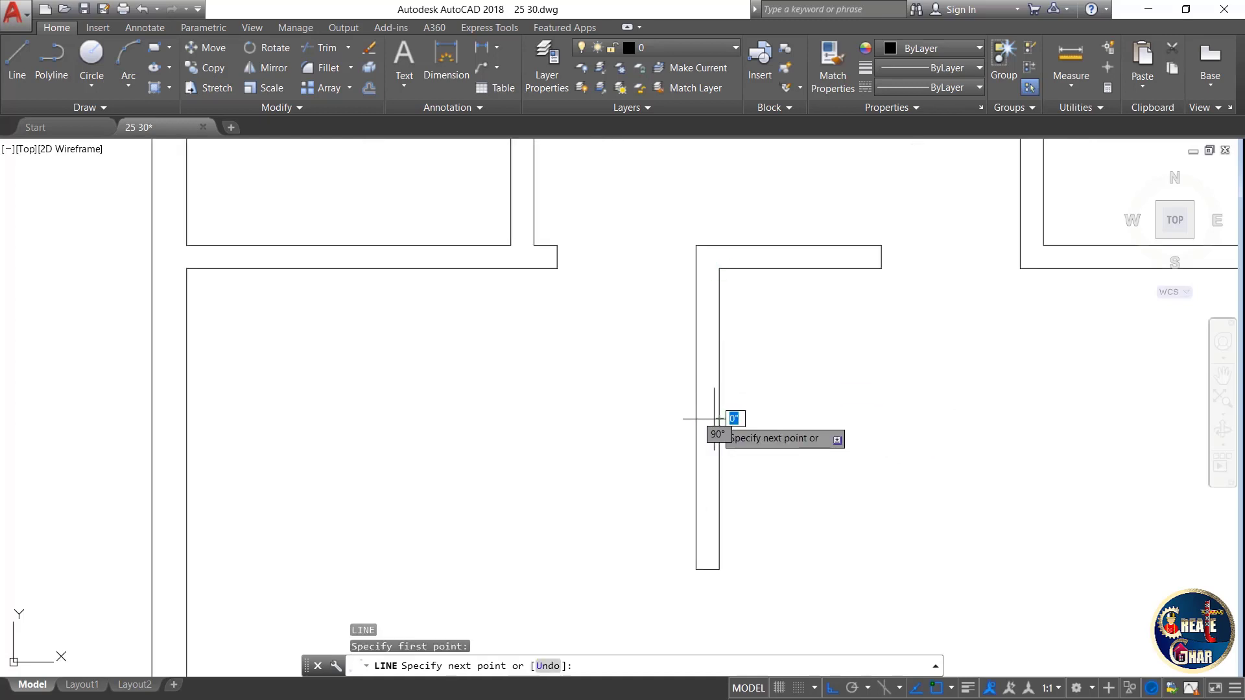
left_click(696, 419)
key("Escape")
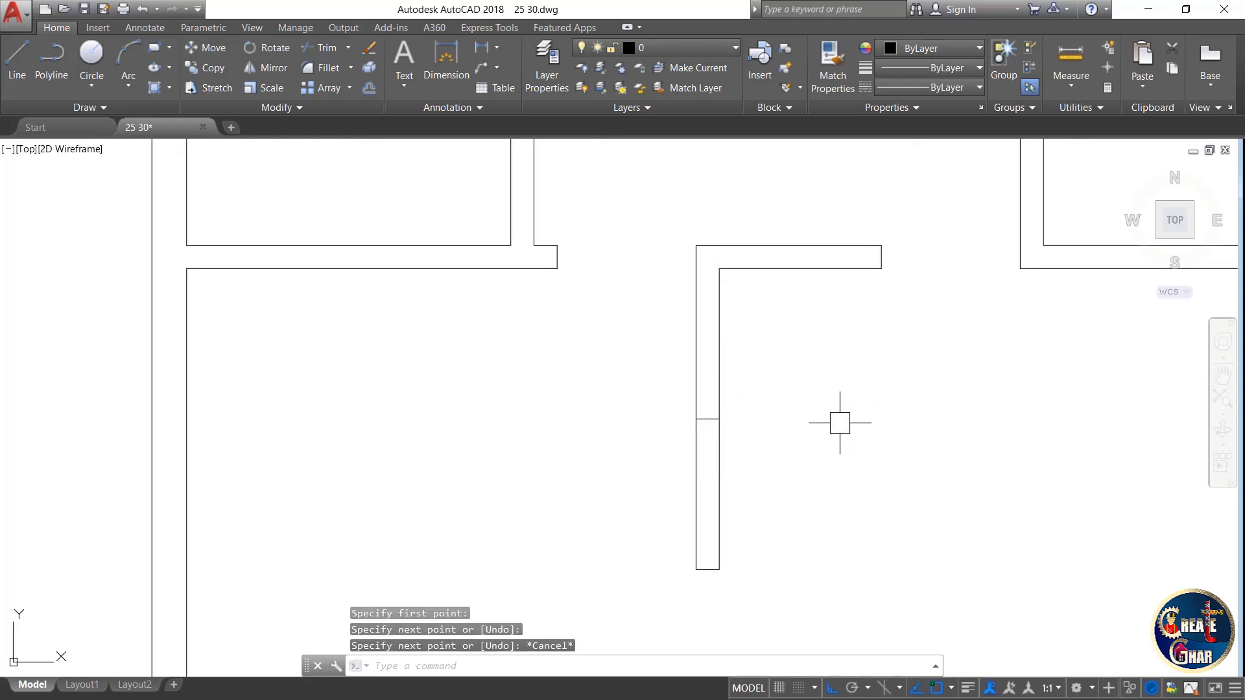
key("Escape")
key("Escape")
key("Escape")
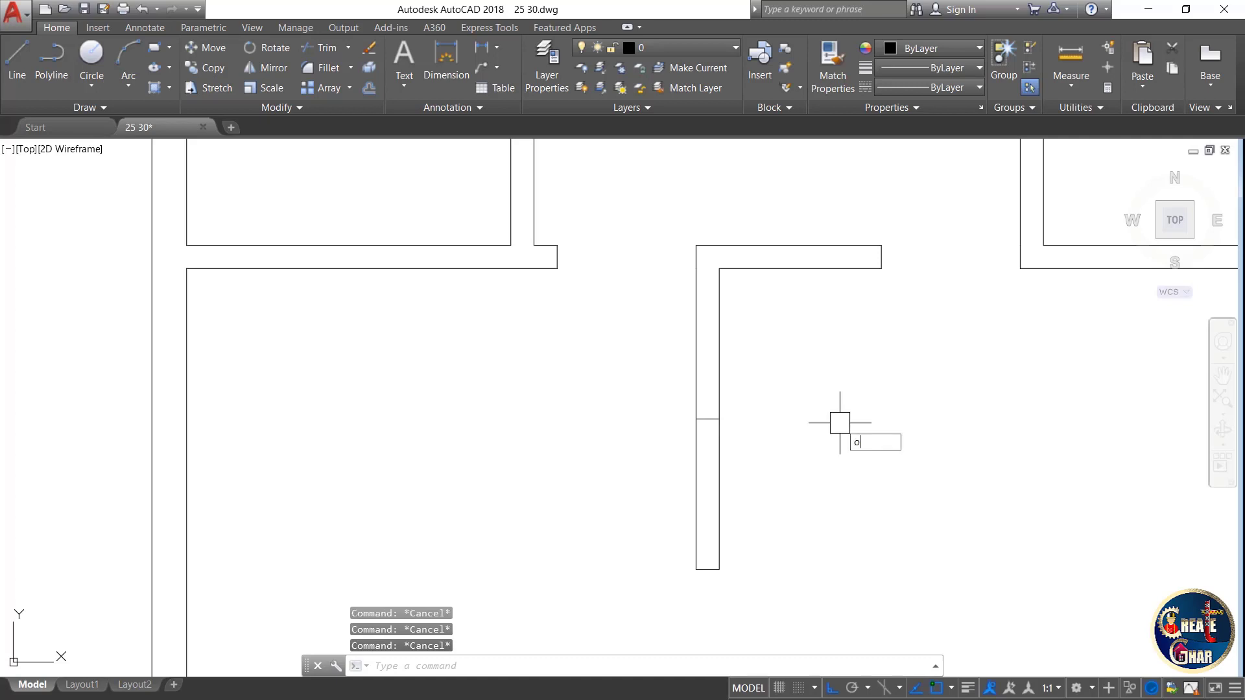
- Offset the midpoint line across the lower vertical partition 2.5' upward and 2.5' downward
type("5'")
key("Return")
scroll(709, 422, "up", 2)
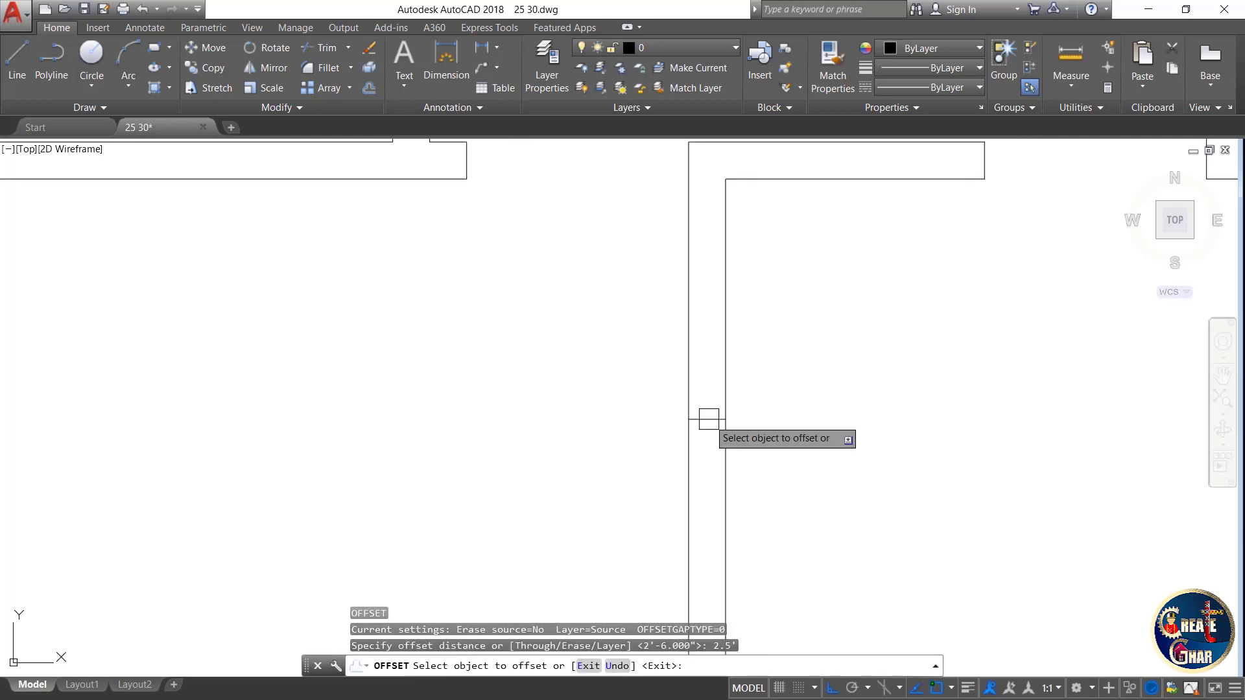
left_click(691, 419)
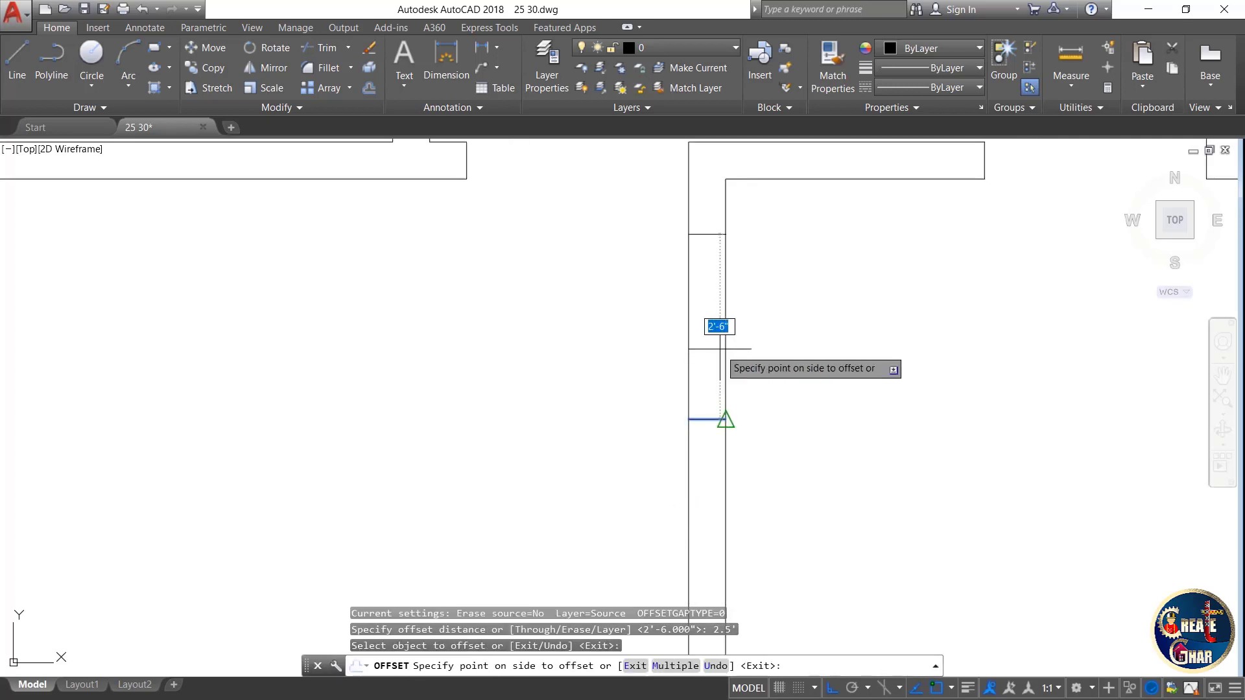
left_click(717, 338)
left_click(709, 419)
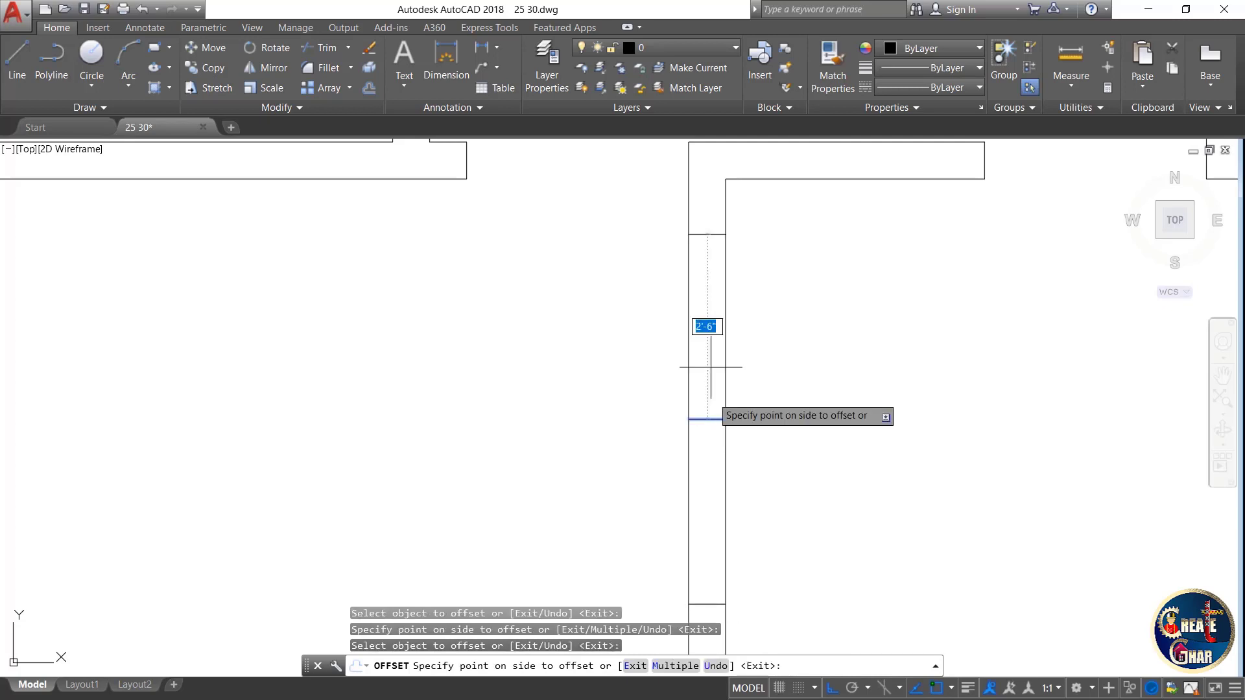
left_click(708, 330)
left_click(710, 419)
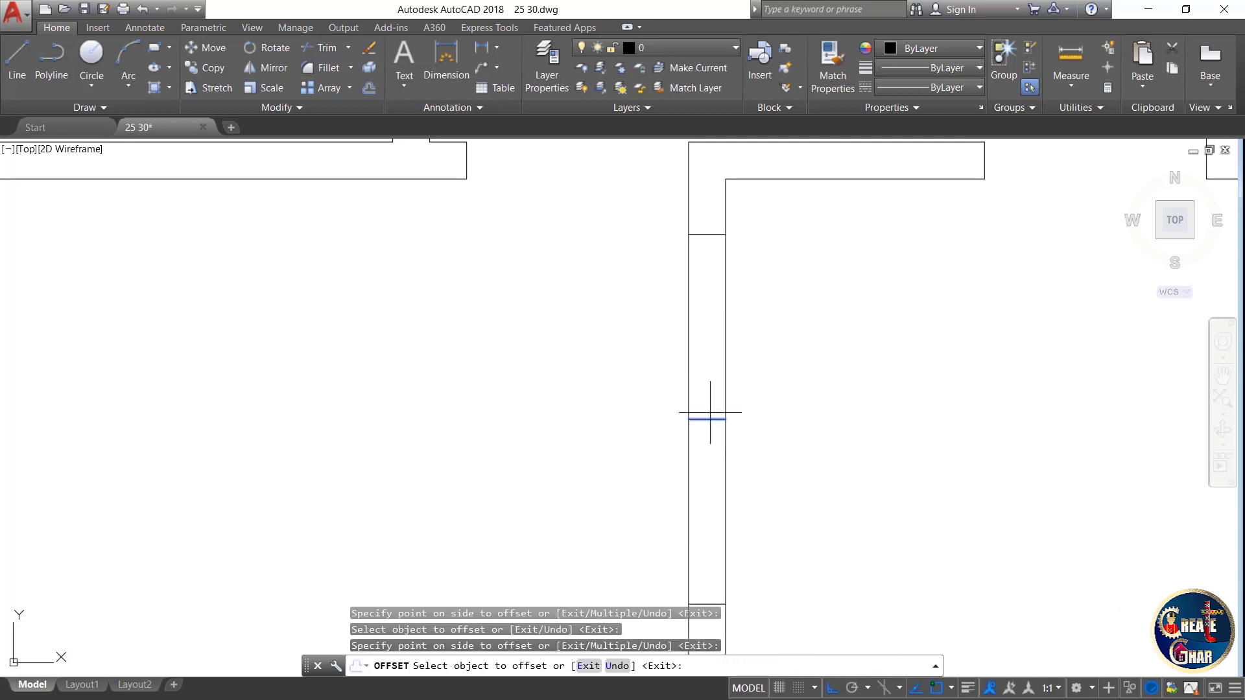
left_click(705, 501)
key("Escape")
scroll(821, 451, "down", 2)
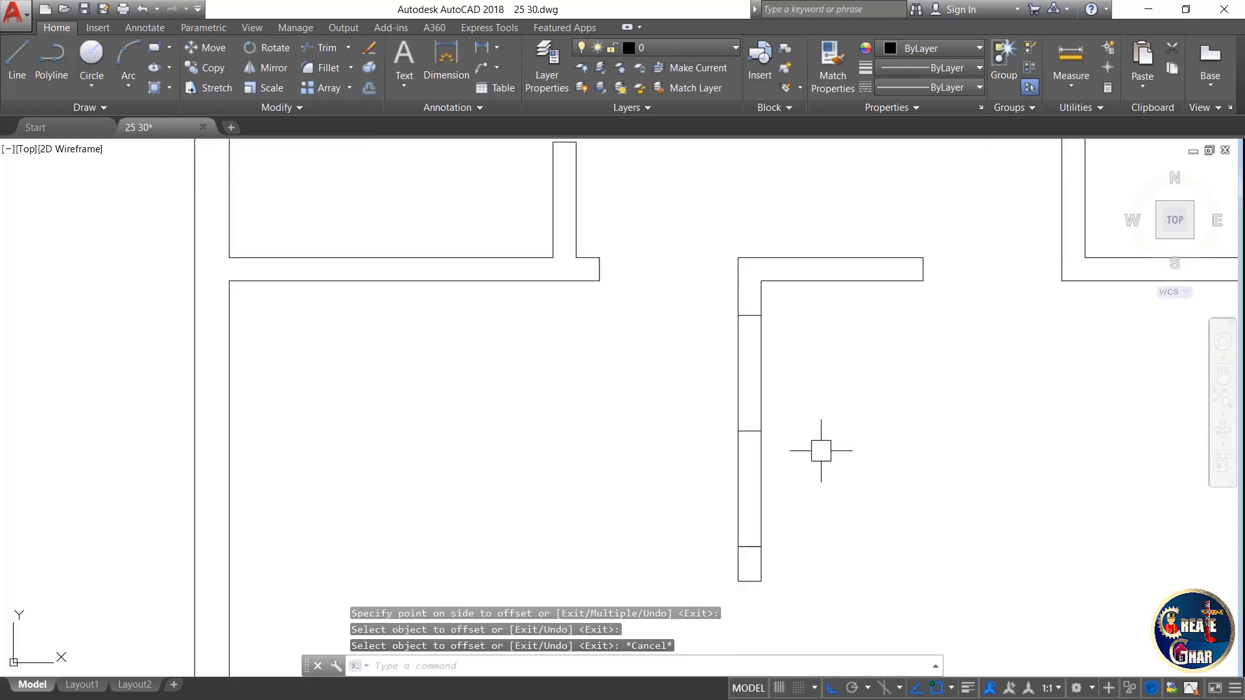
- Trim both faces of the lower vertical partition between the two offset lines and erase the midpoint line to open the gap
type("tr")
key("Return")
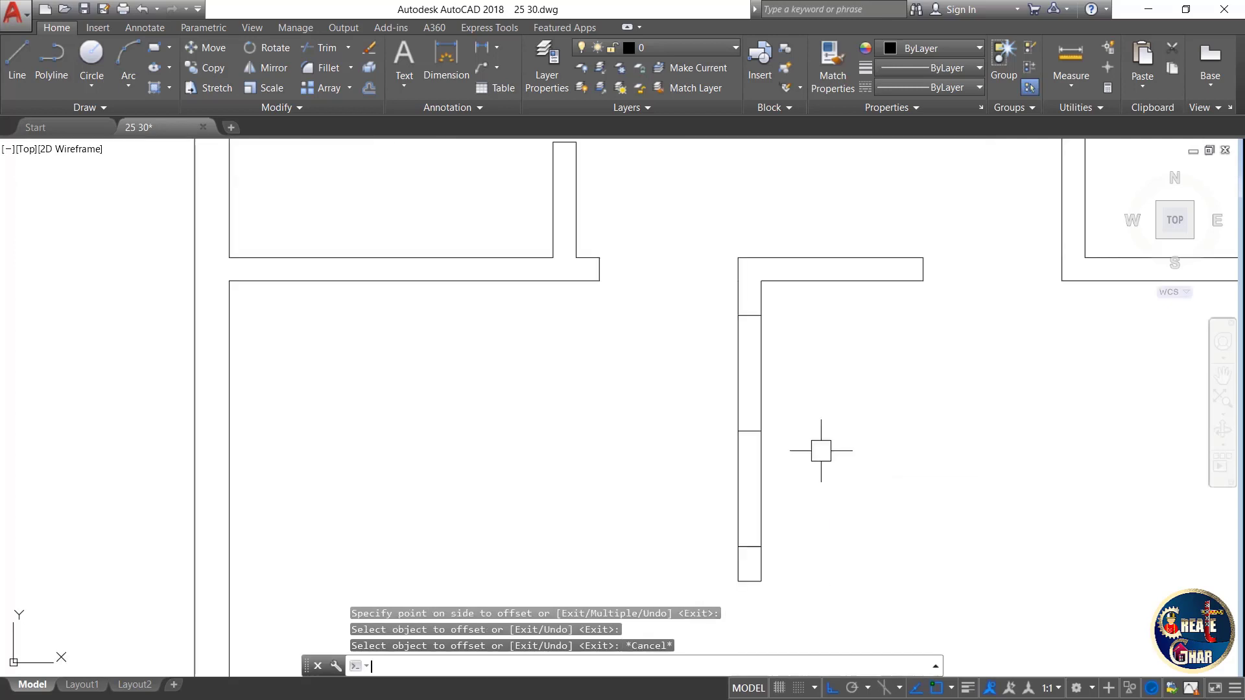
key("Return")
left_click(798, 388)
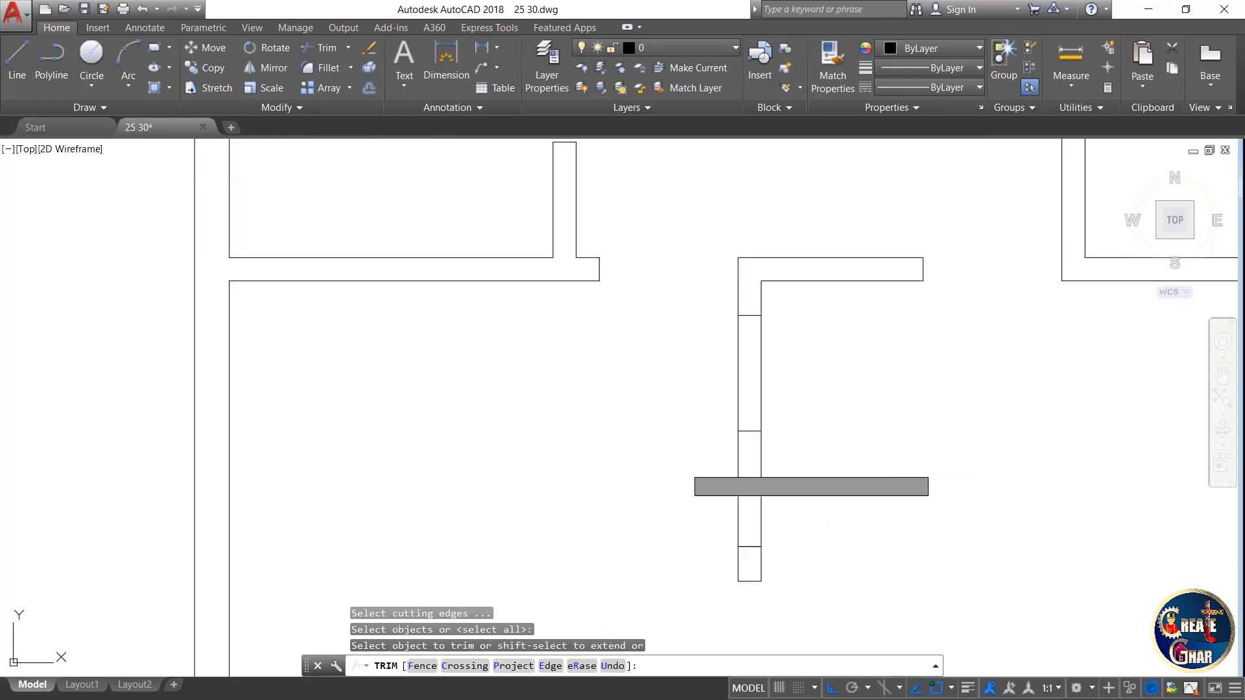
left_click(686, 465)
key("Escape")
left_click(764, 413)
left_click(729, 445)
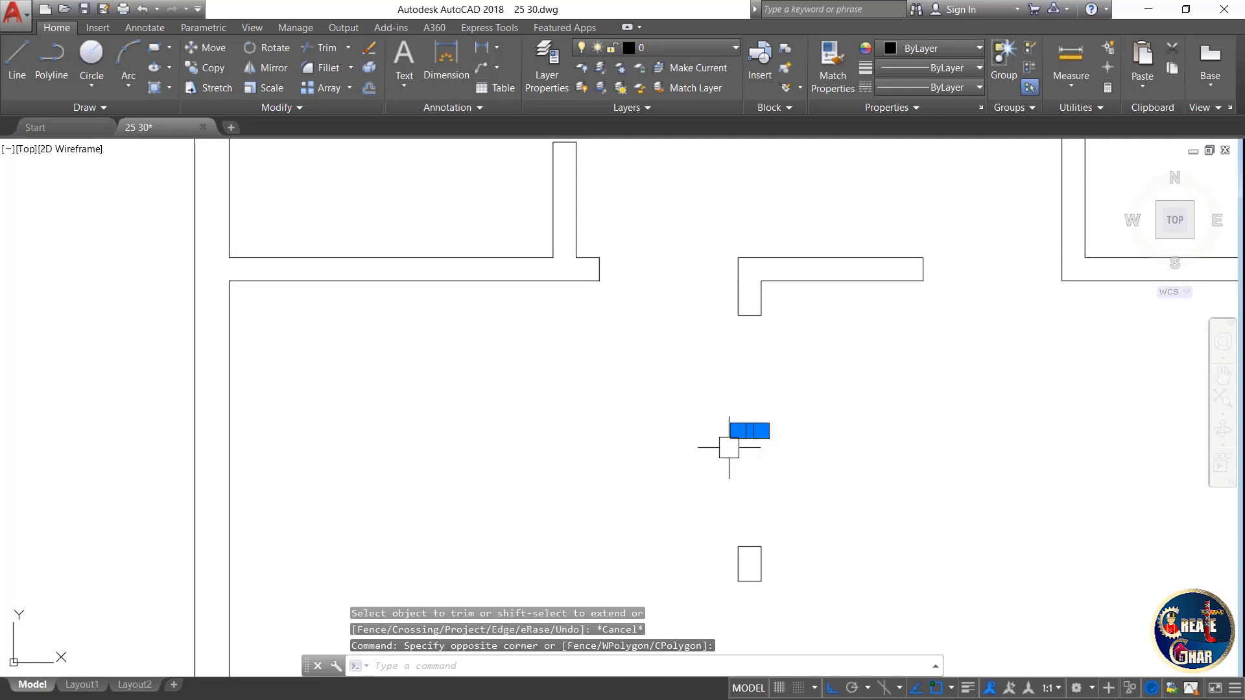
key("Delete")
scroll(662, 422, "down", 3)
key("Escape")
key("Escape")
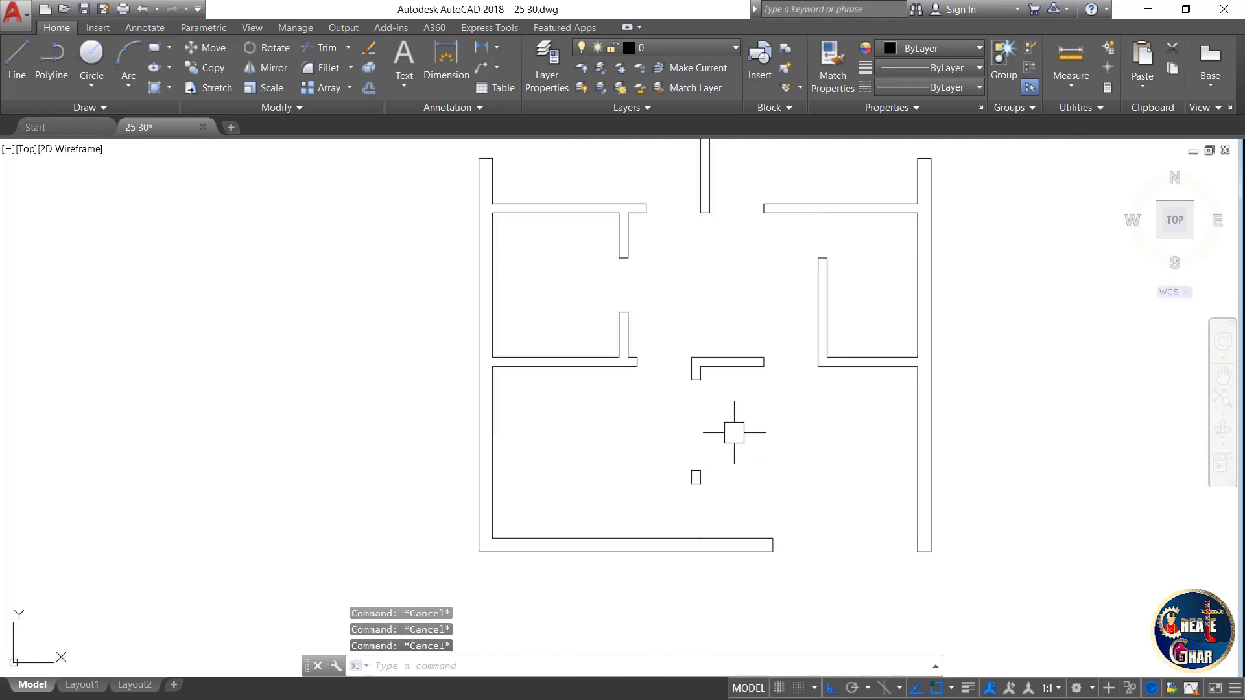
scroll(731, 431, "down", 3)
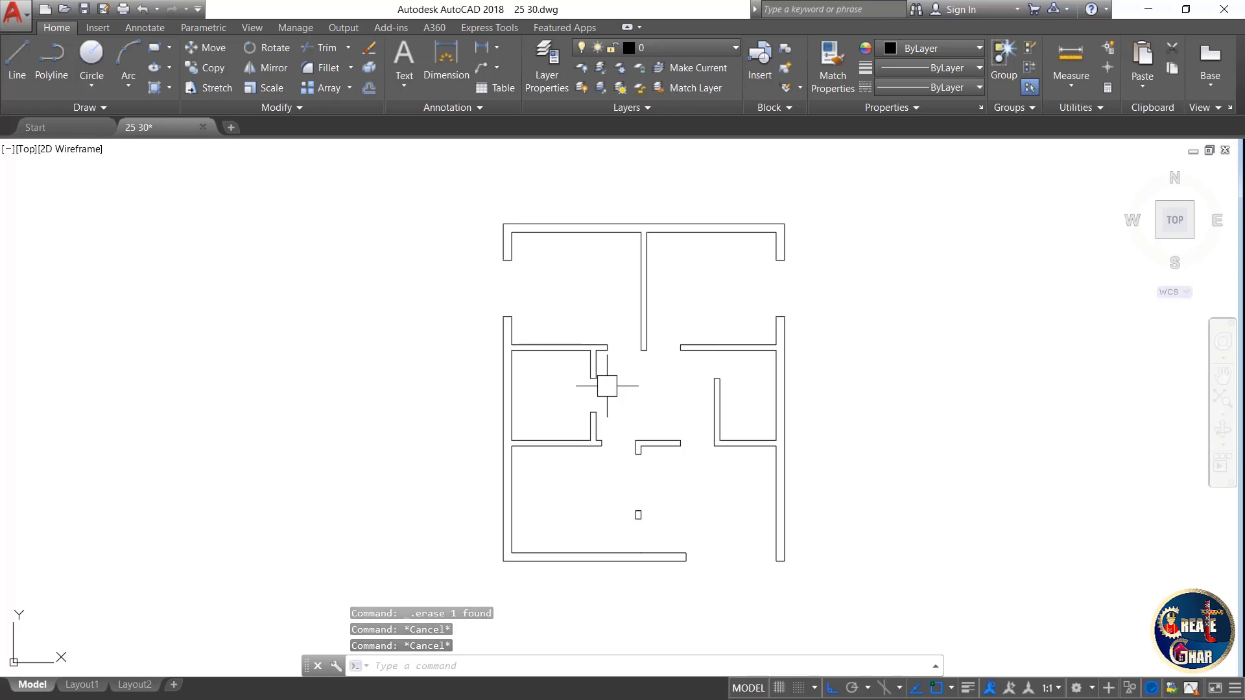
- Draw a line across the left outer wall of the middle-left room, from the midpoint of its inner face to its outer face
type("l")
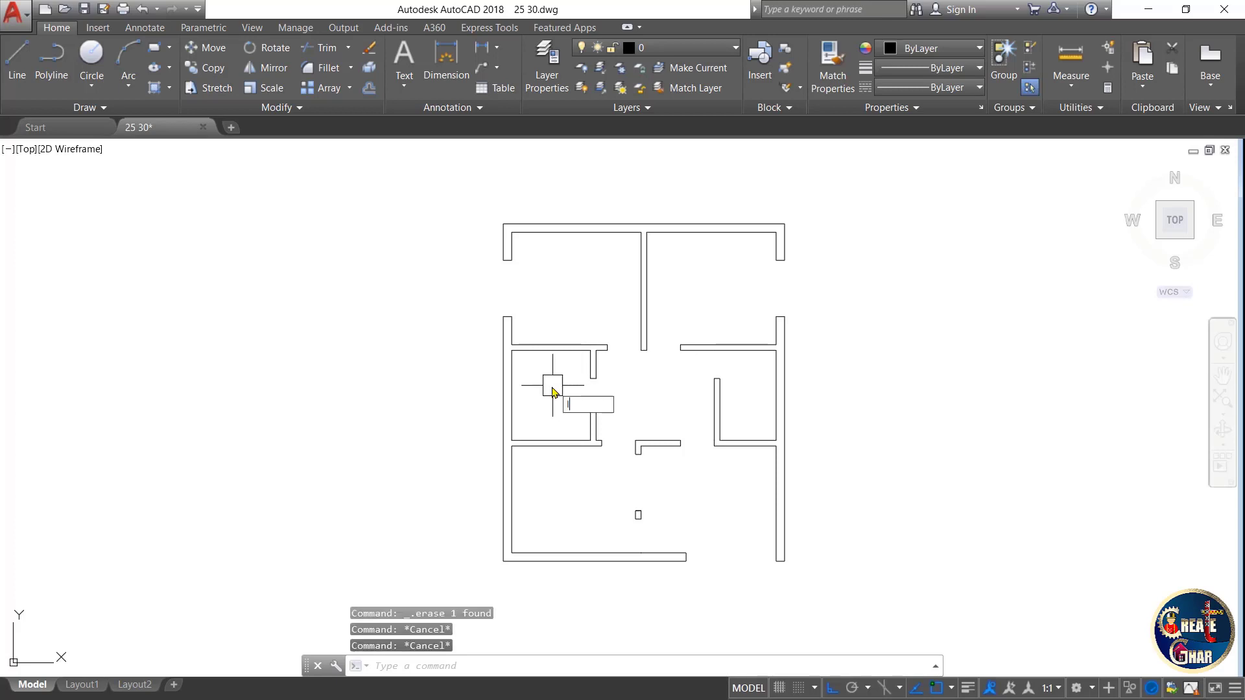
key("Return")
scroll(528, 391, "up", 5)
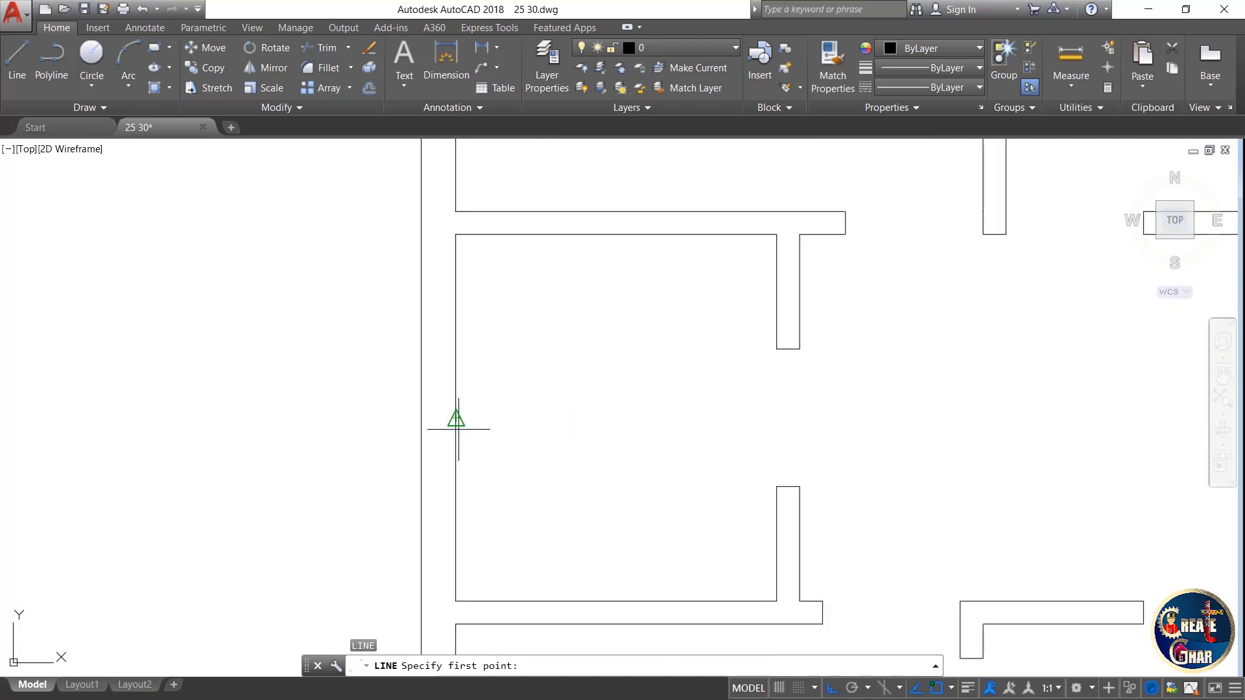
left_click(455, 421)
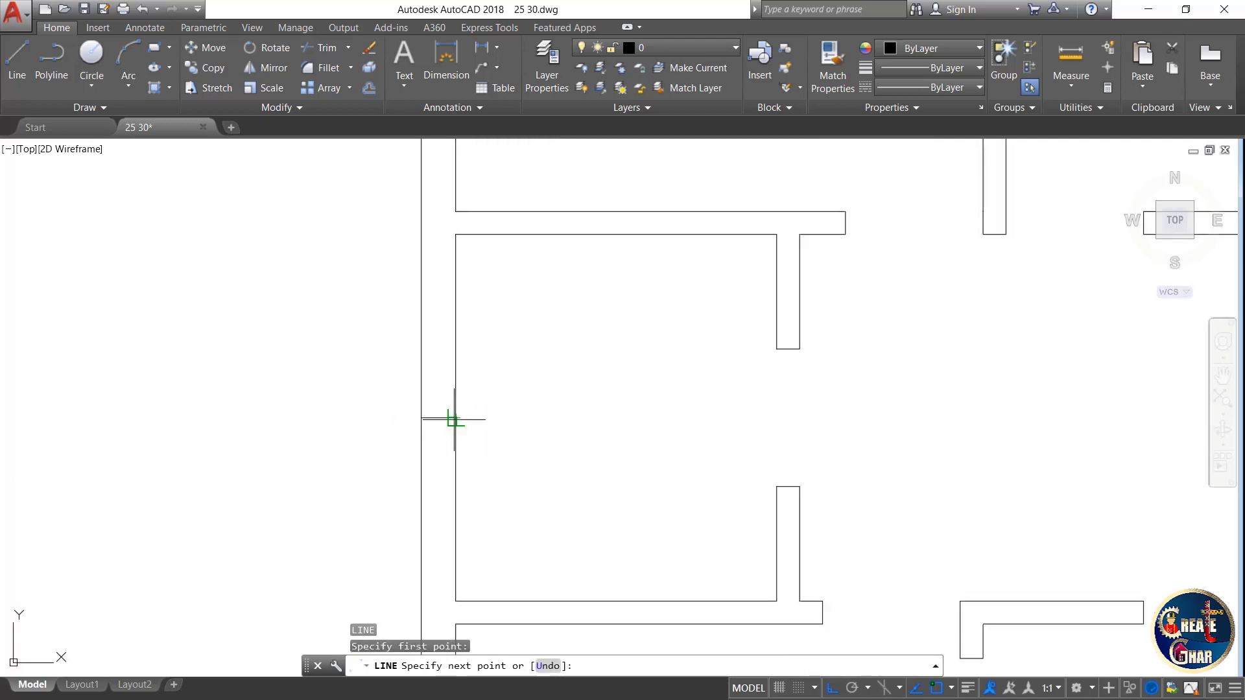
key("Escape")
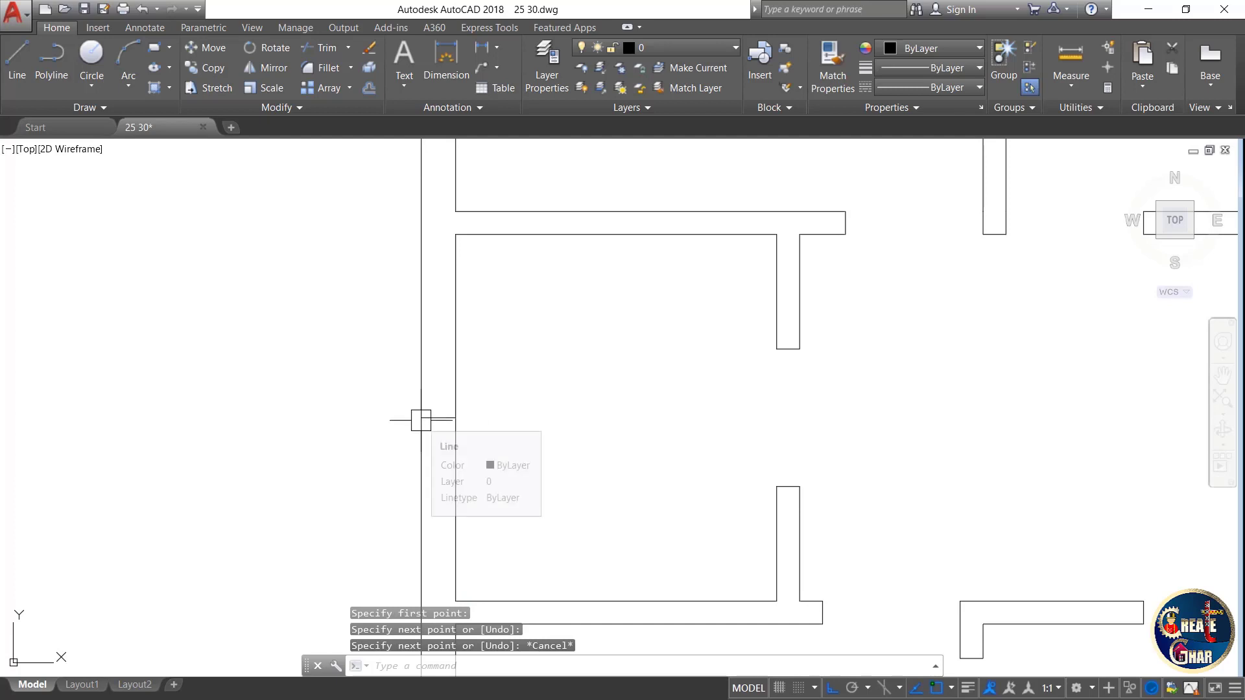
- Offset the midpoint line across the left outer wall 1' upward and 1' downward
type("o")
key("Return")
type("1'")
key("Return")
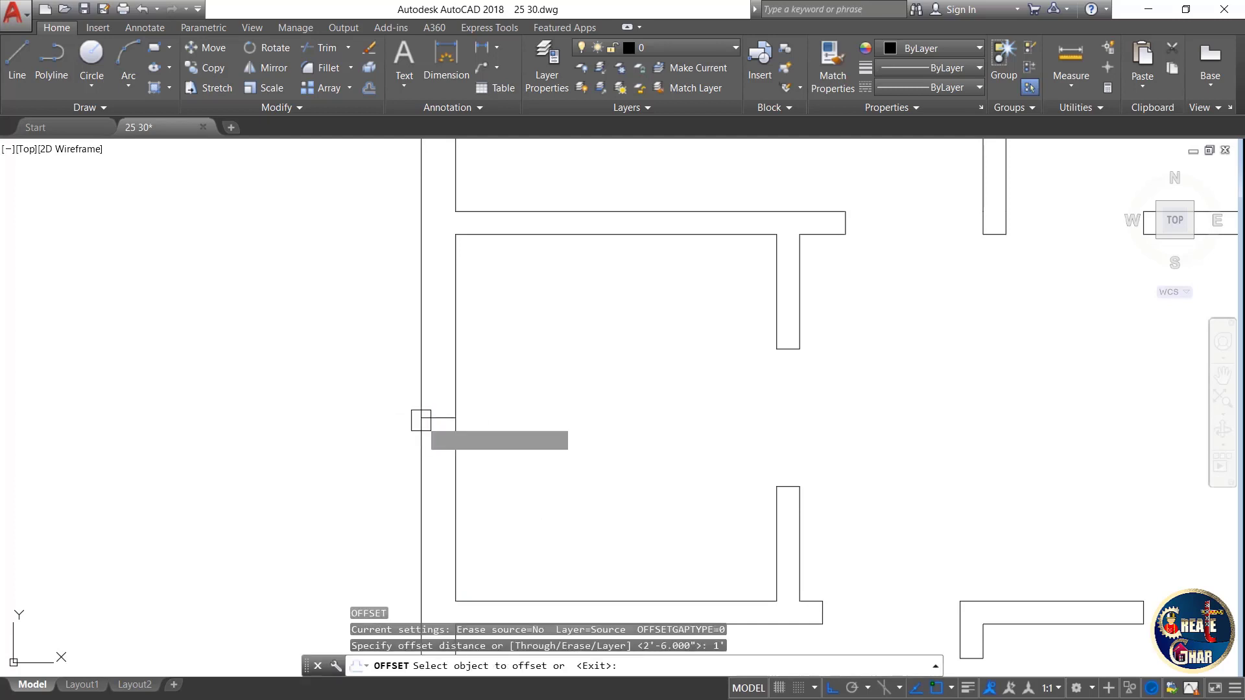
left_click(433, 418)
left_click(437, 362)
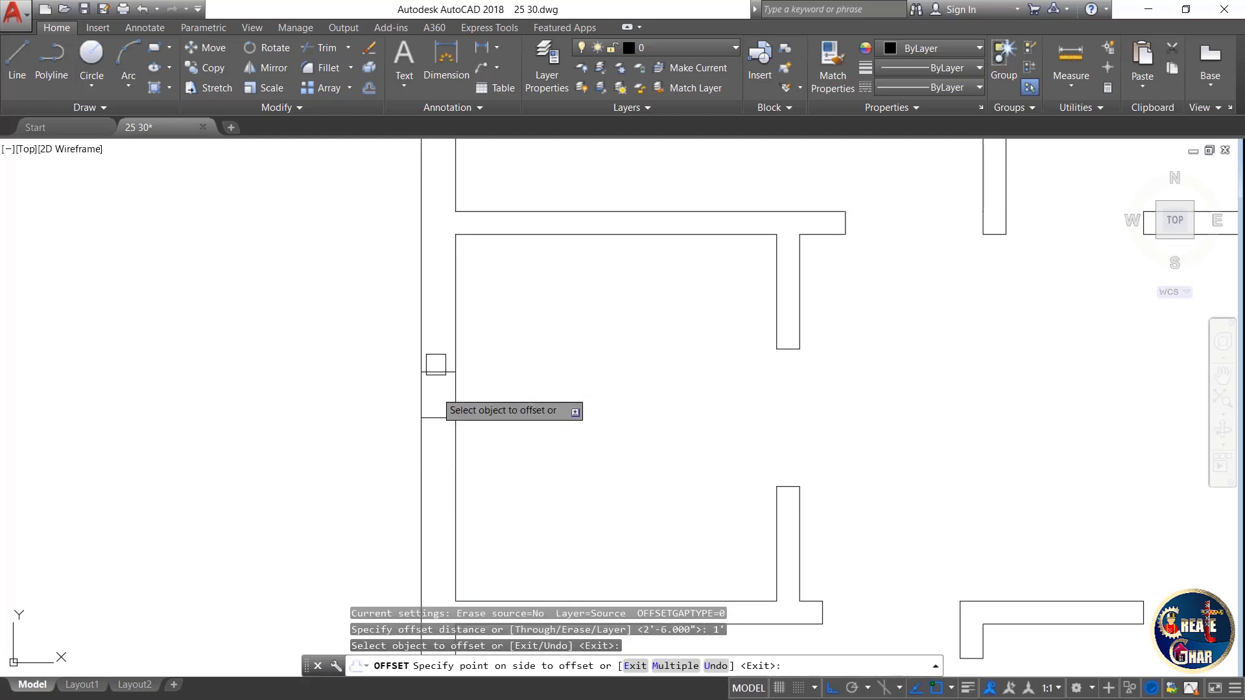
left_click(436, 418)
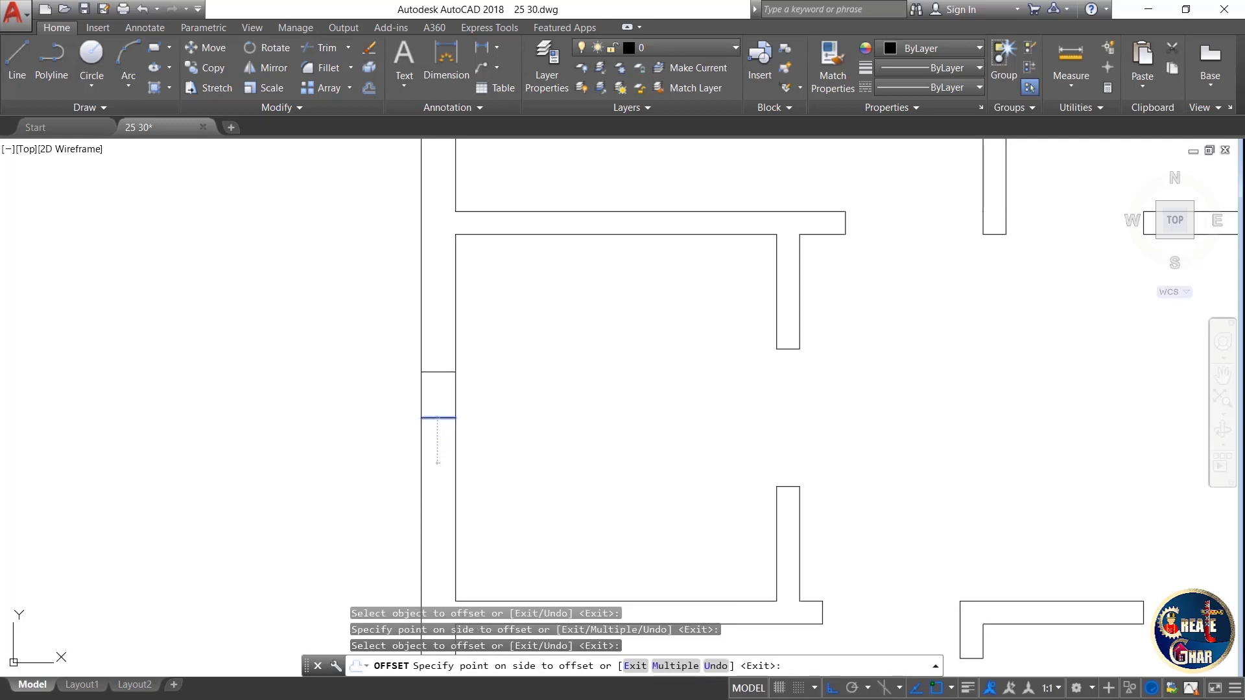
left_click(436, 484)
key("Escape")
key("Escape")
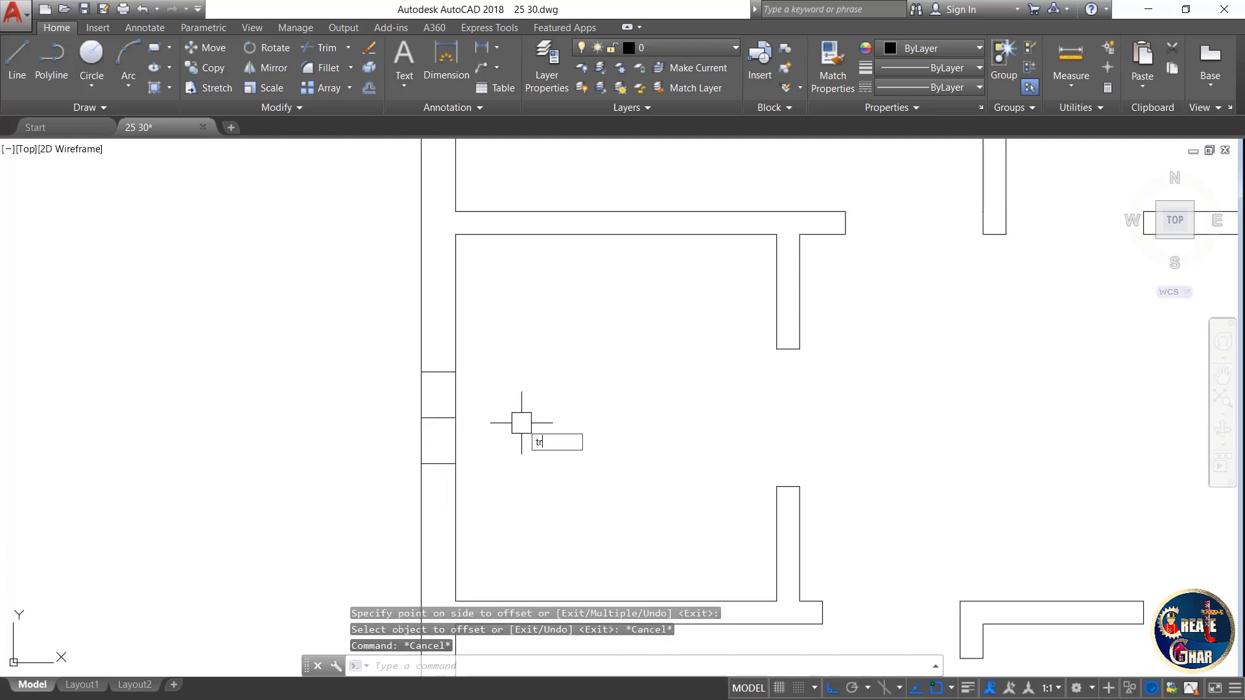
- Trim both left outer wall lines between the two offset lines and erase the midpoint line to open the gap beside the middle-left room
type("tr")
key("Return")
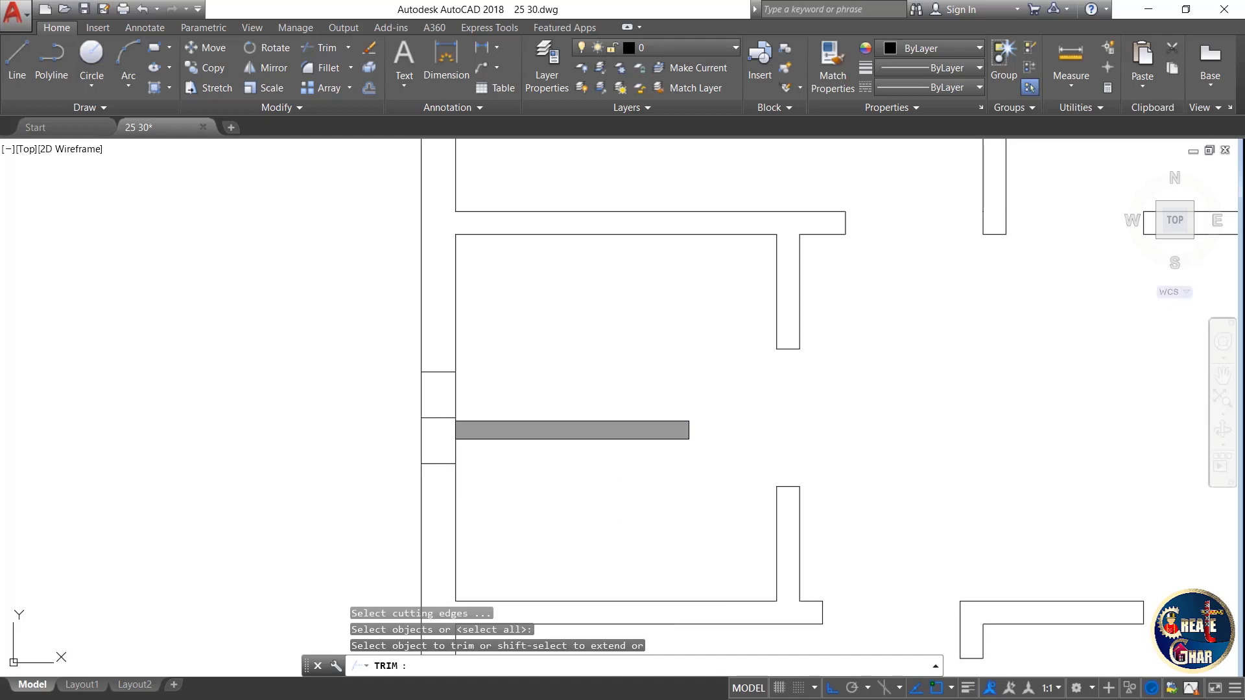
left_click(506, 390)
left_click(371, 444)
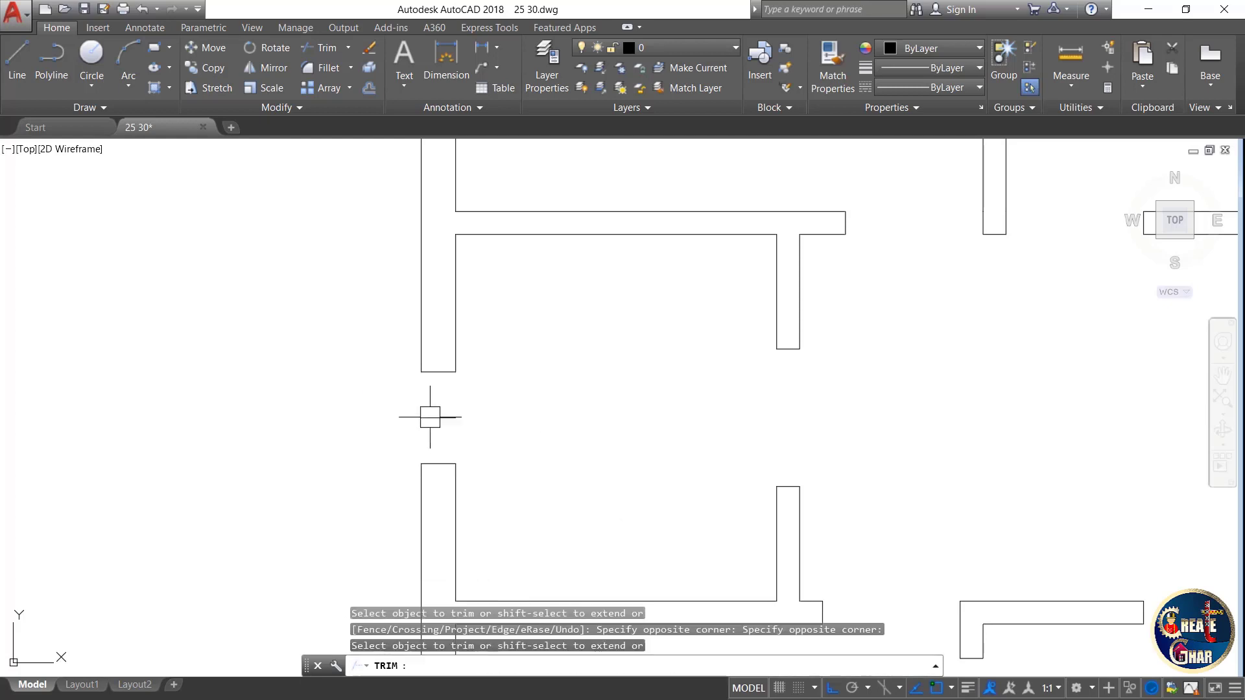
key("Escape")
left_click(438, 418)
key("Delete")
scroll(417, 412, "down", 6)
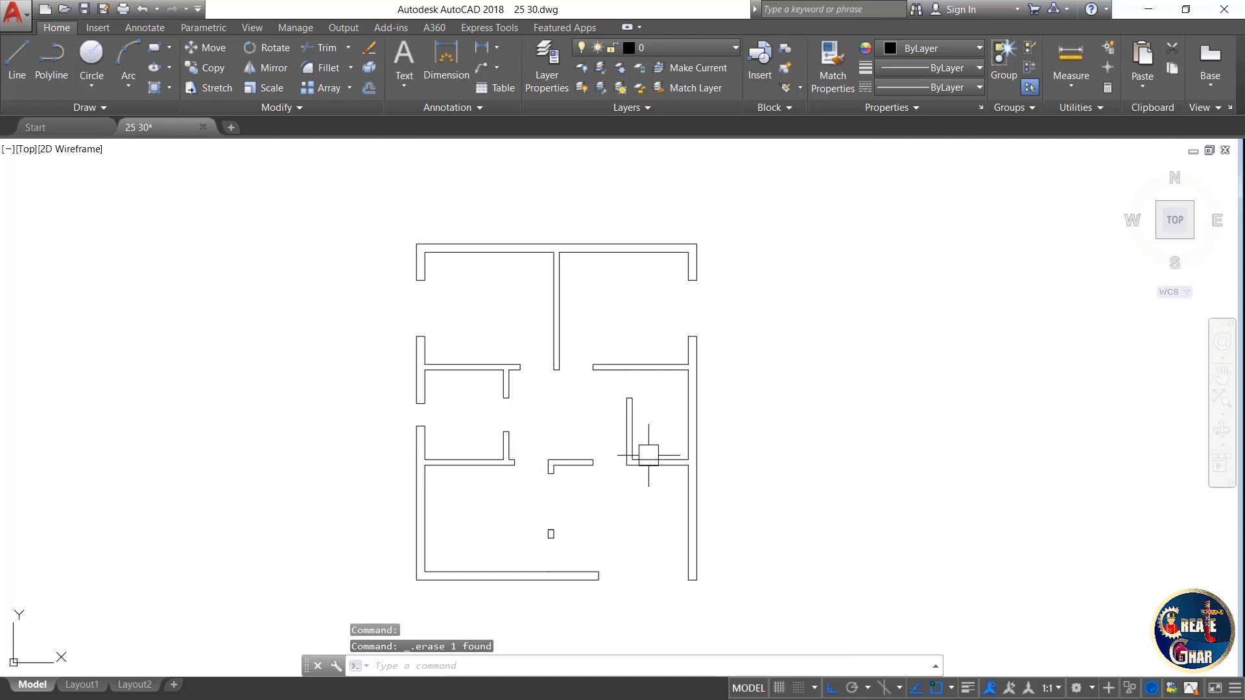
scroll(648, 454, "up", 4)
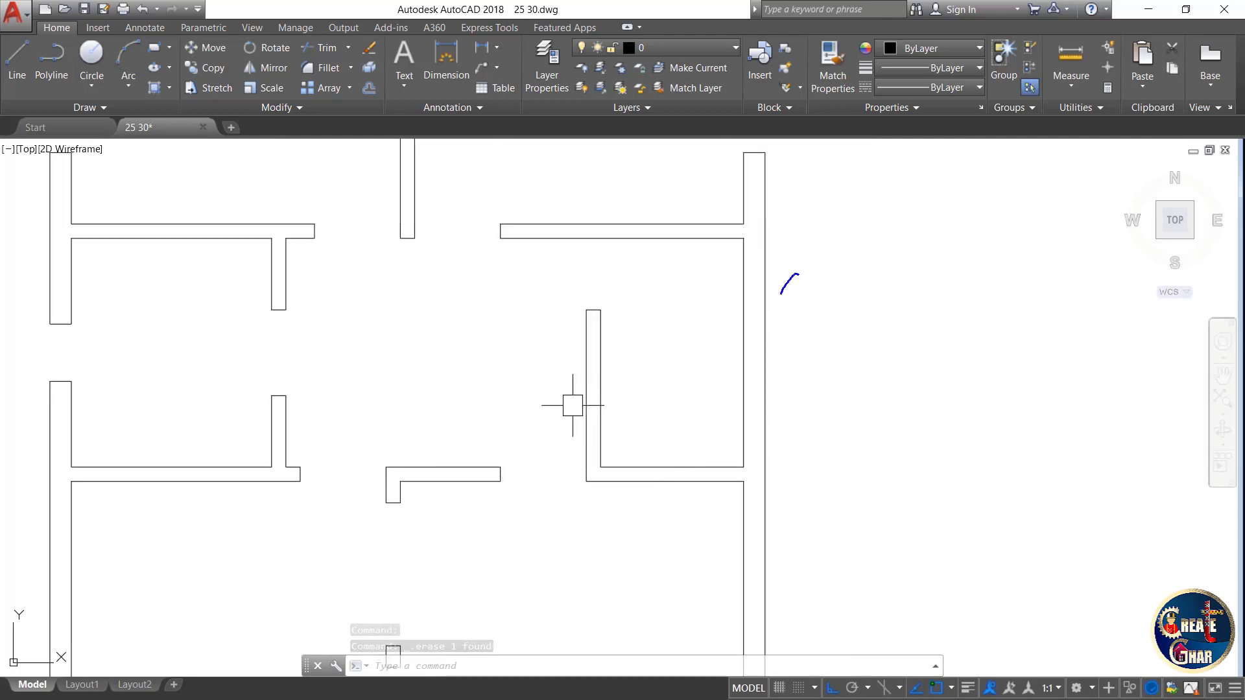
left_click_drag(737, 418, 766, 274)
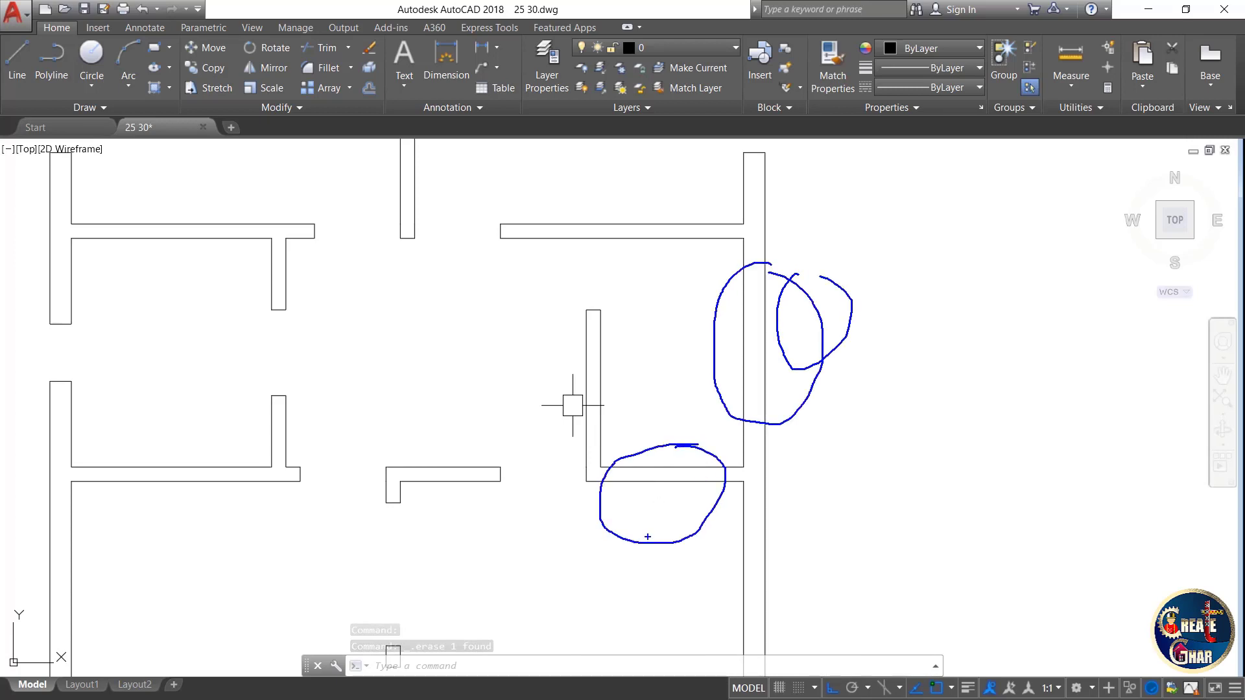
left_click_drag(520, 522, 483, 613)
key("Escape")
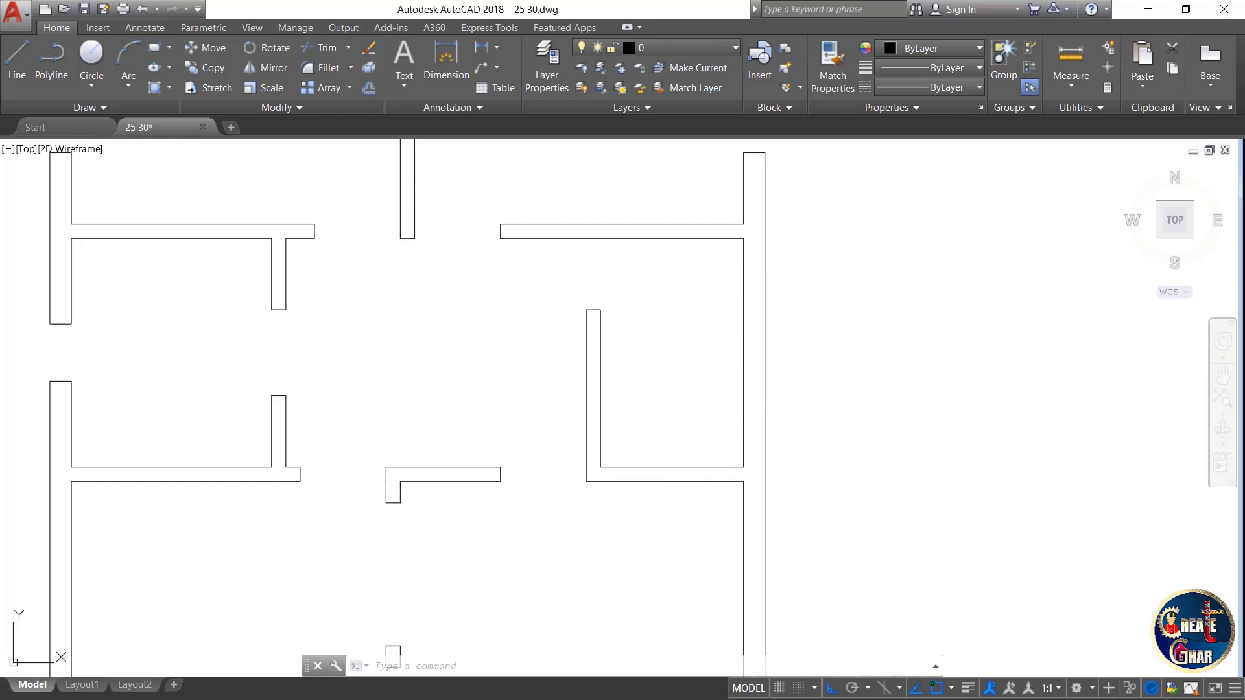
- Draw a line across the bottom wall of the small middle-right room, from the midpoint of its upper face to its lower face
type("l")
key("Return")
scroll(653, 447, "up", 3)
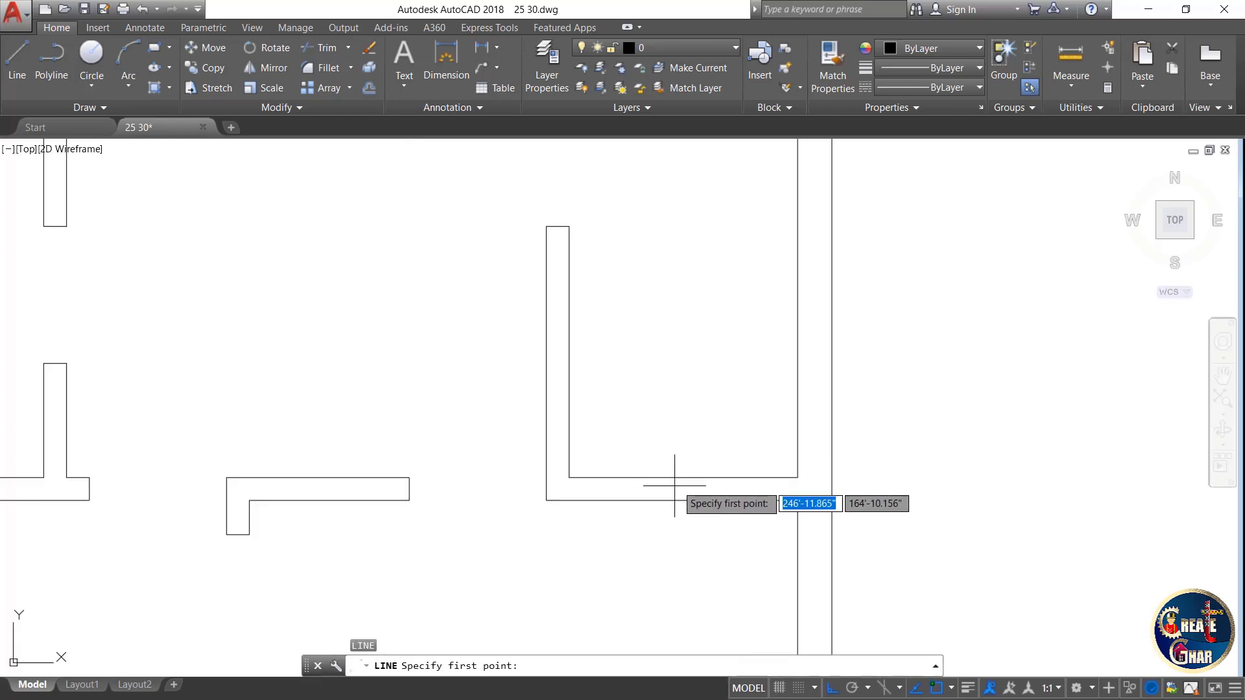
left_click(682, 500)
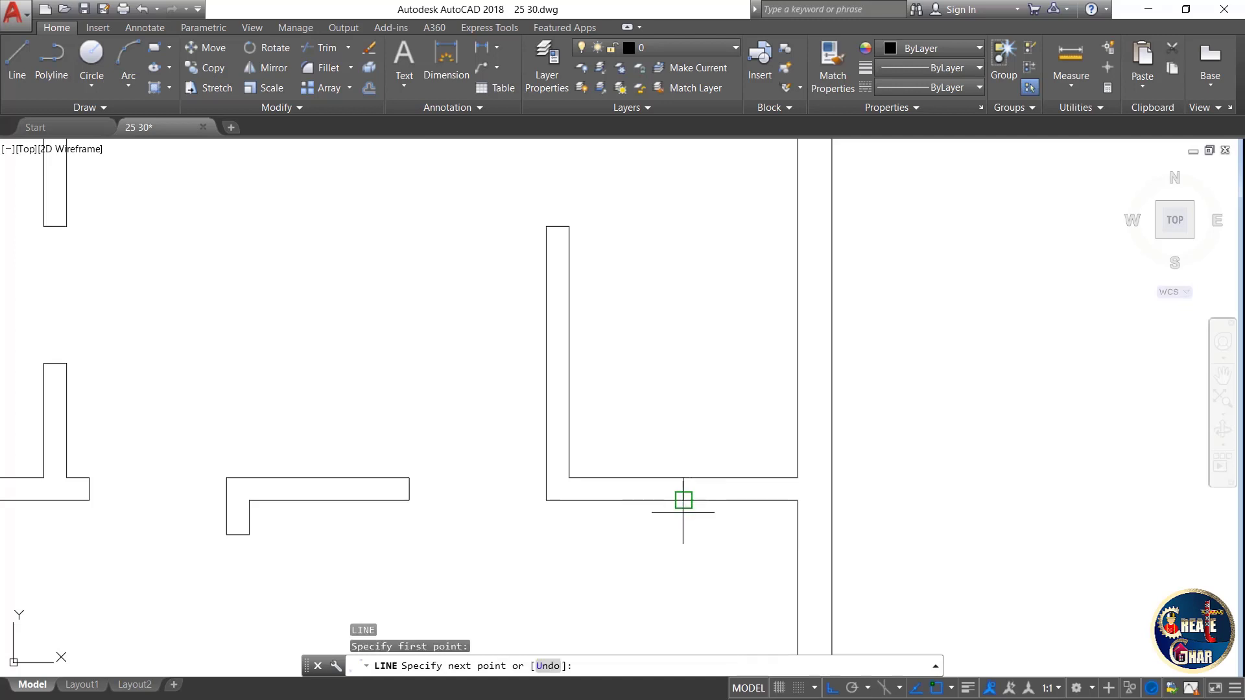
key("Escape")
- Offset the midpoint line across the small middle-right room's bottom wall 1' to the left and 1' to the right
key("Return")
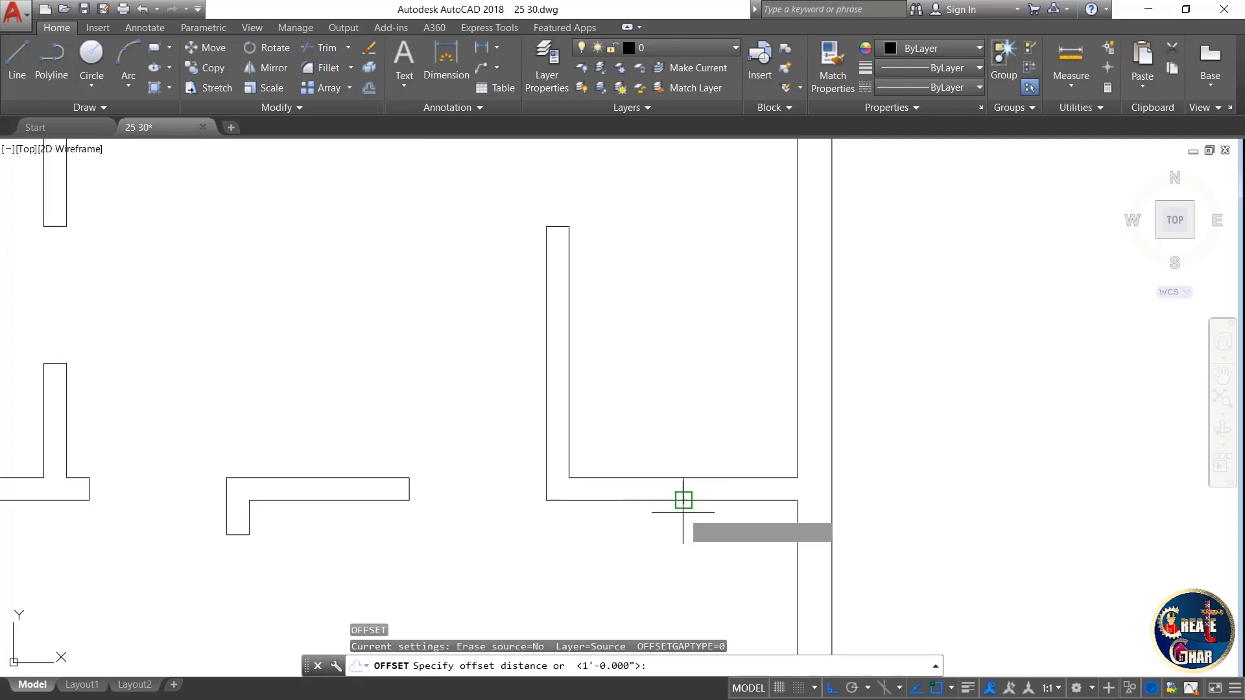
scroll(683, 500, "up", 4)
key("Return")
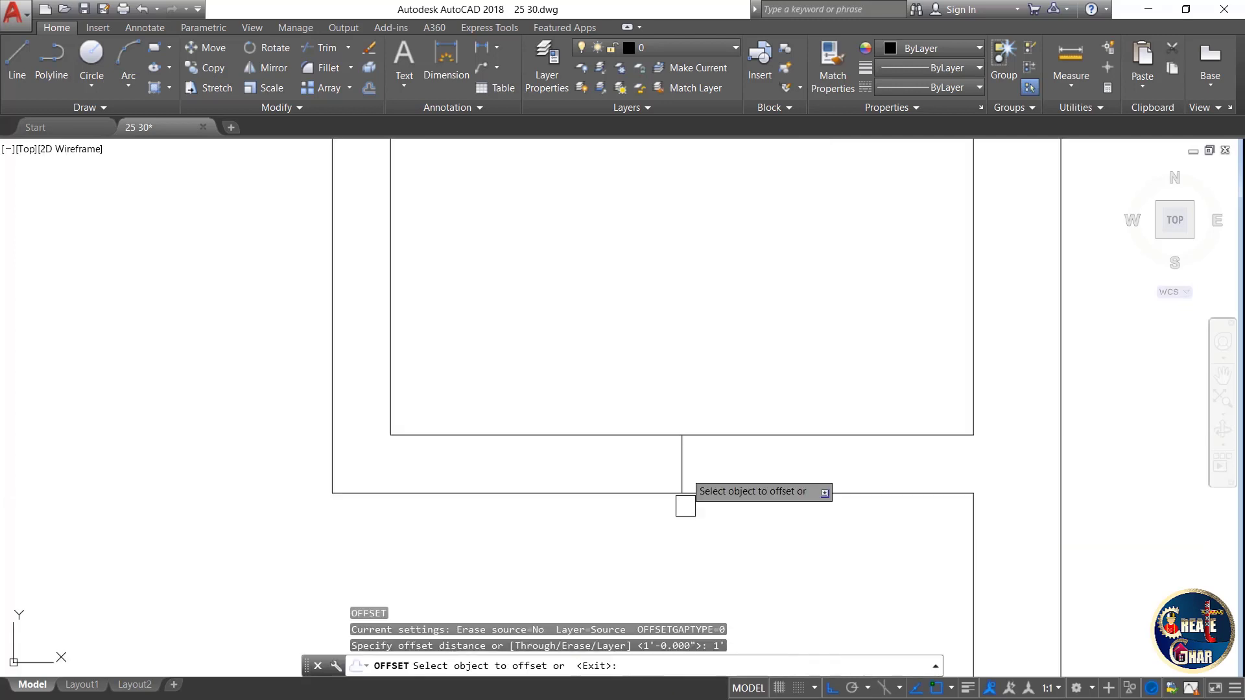
left_click(683, 454)
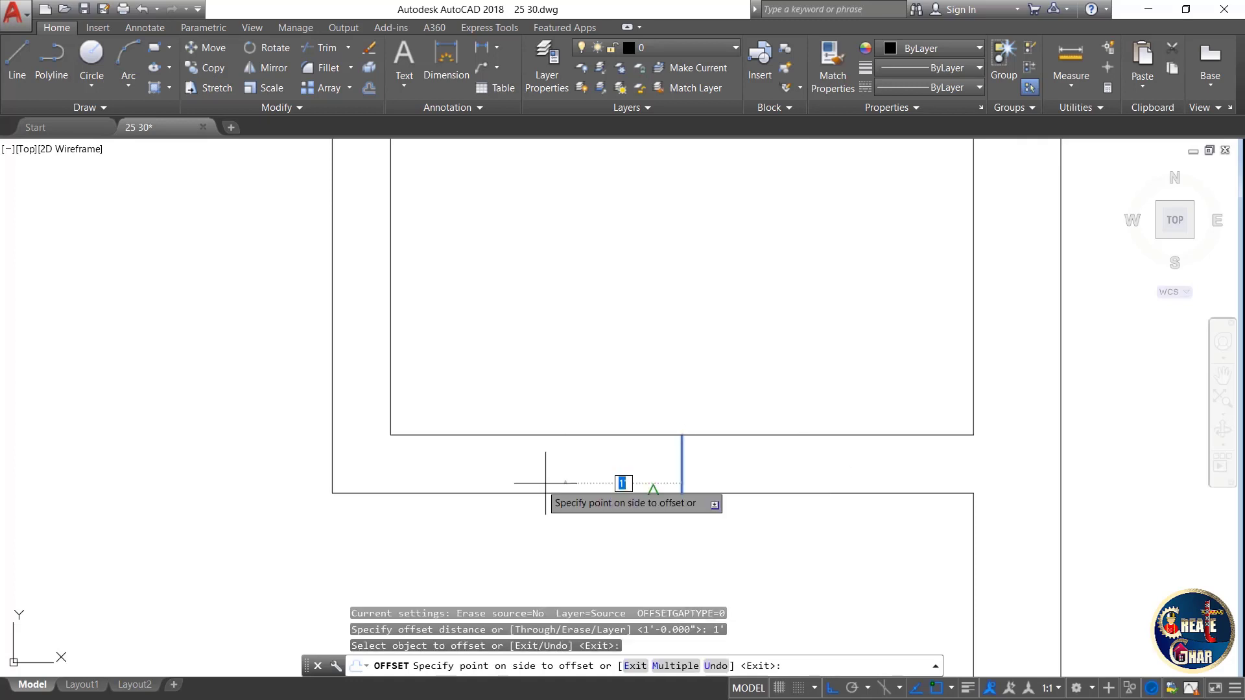
left_click(546, 482)
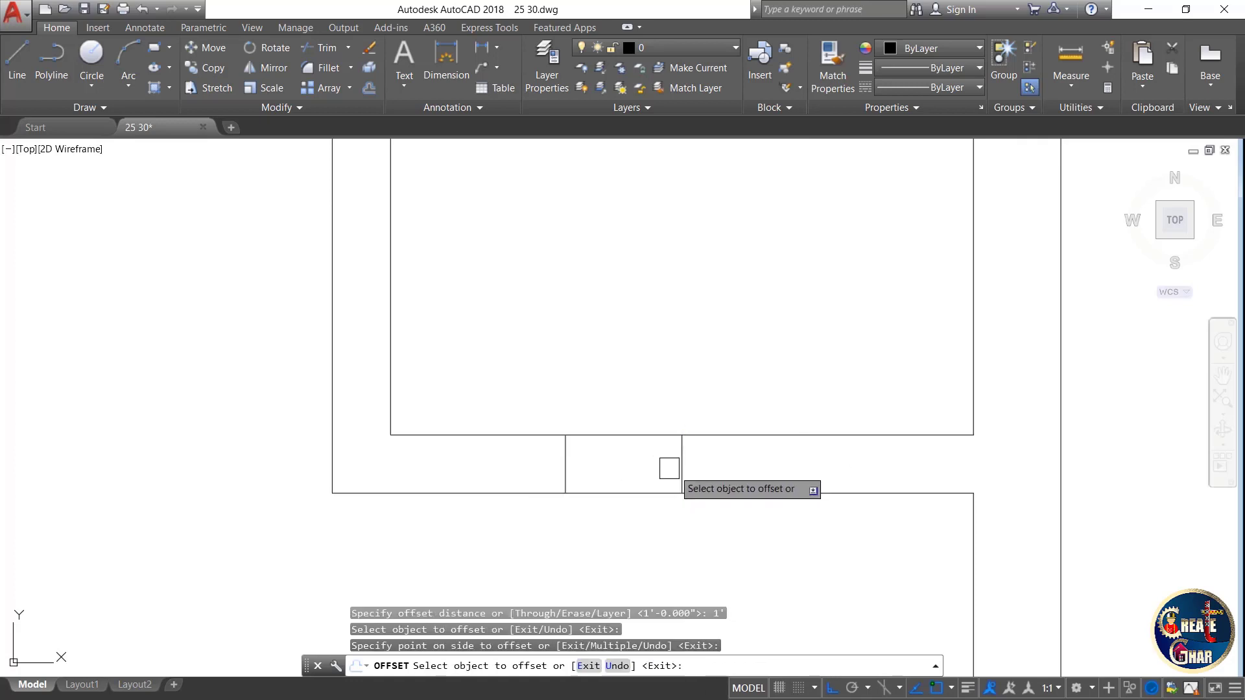
left_click(682, 466)
left_click(741, 464)
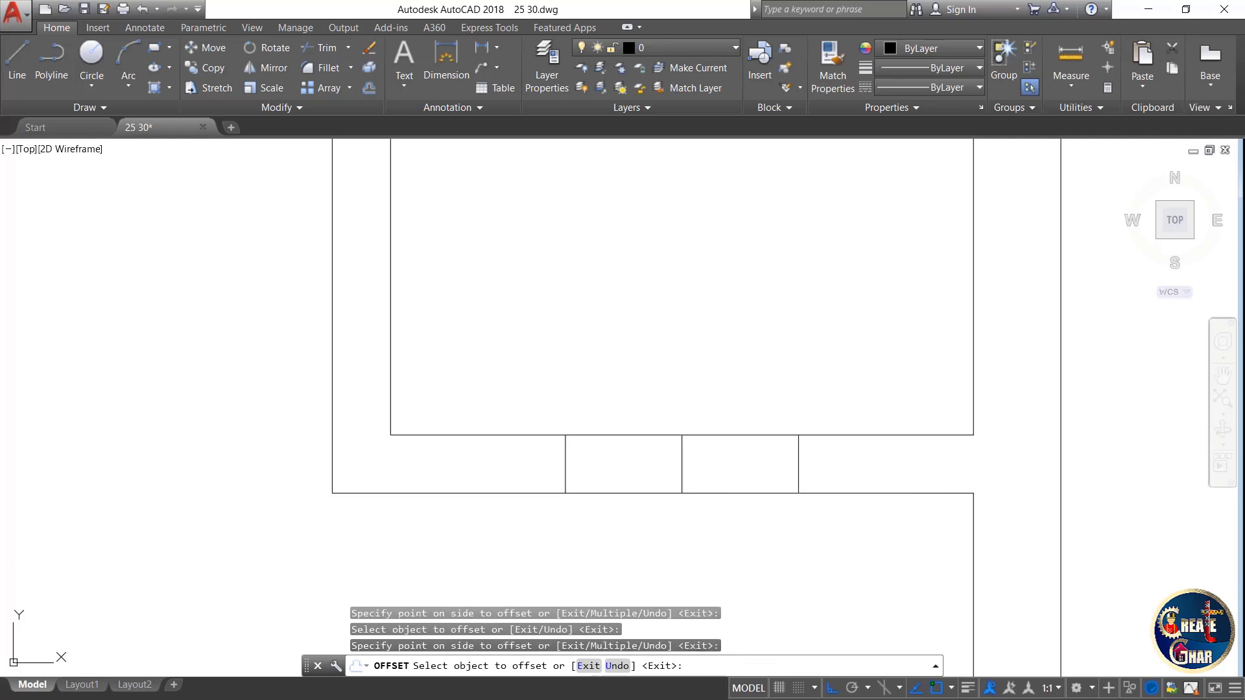
key("Escape")
- Trim both faces of the small middle-right room's bottom wall between the offset lines and erase the midpoint line to open the gap
key("Return")
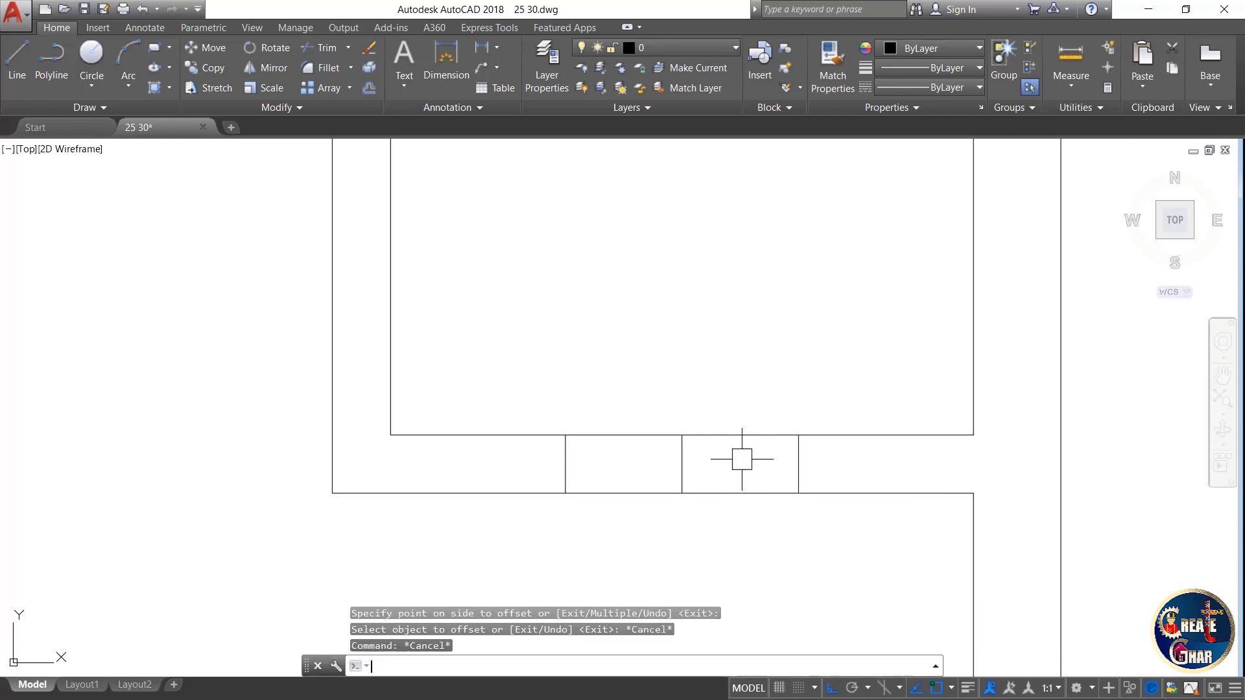
left_click(714, 309)
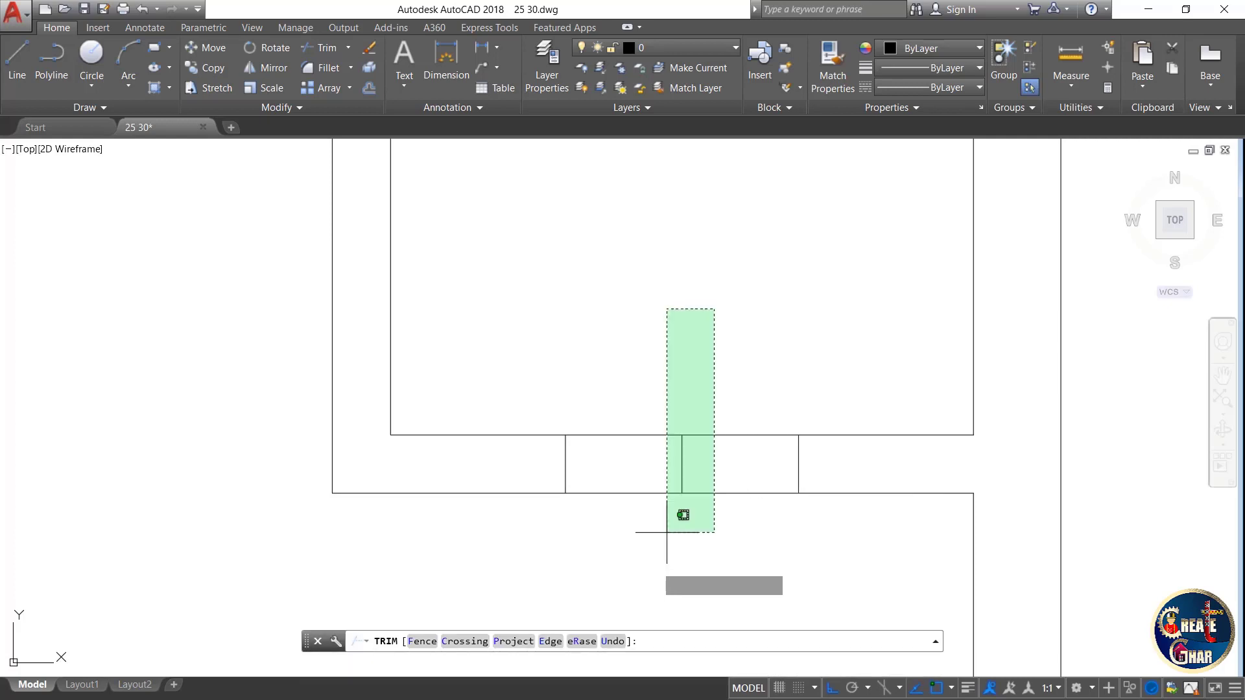
left_click(666, 531)
key("Escape")
left_click(681, 472)
key("Delete")
scroll(690, 466, "down", 10)
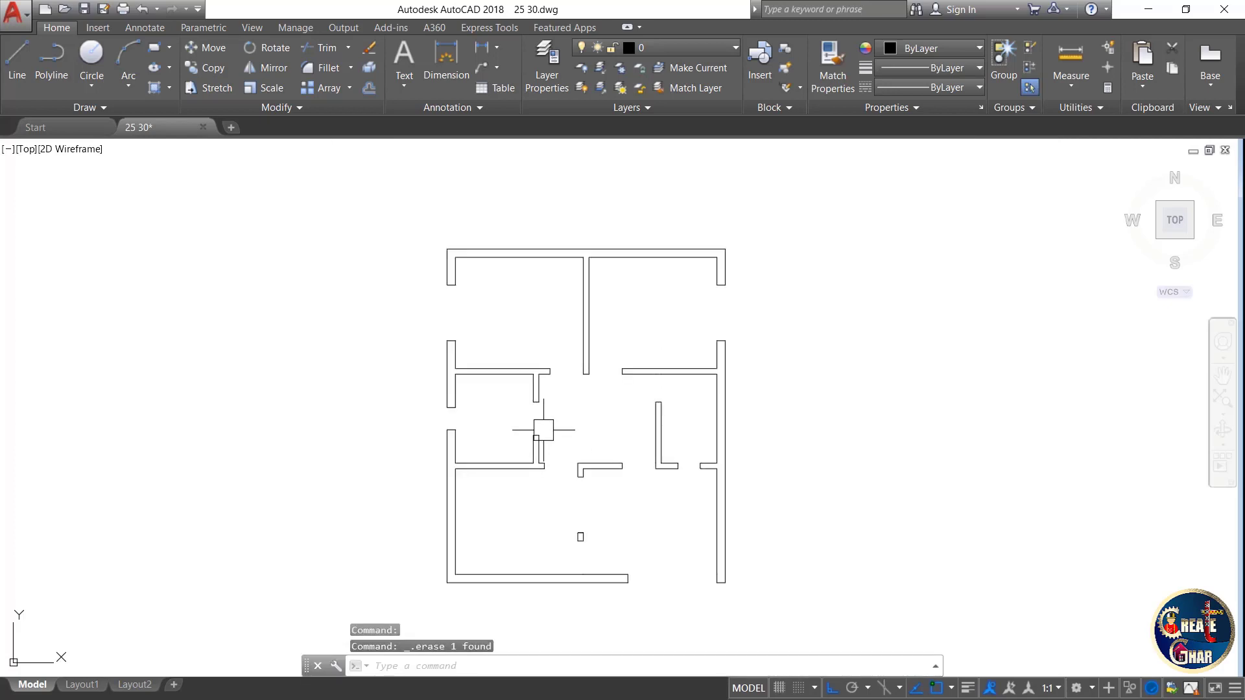